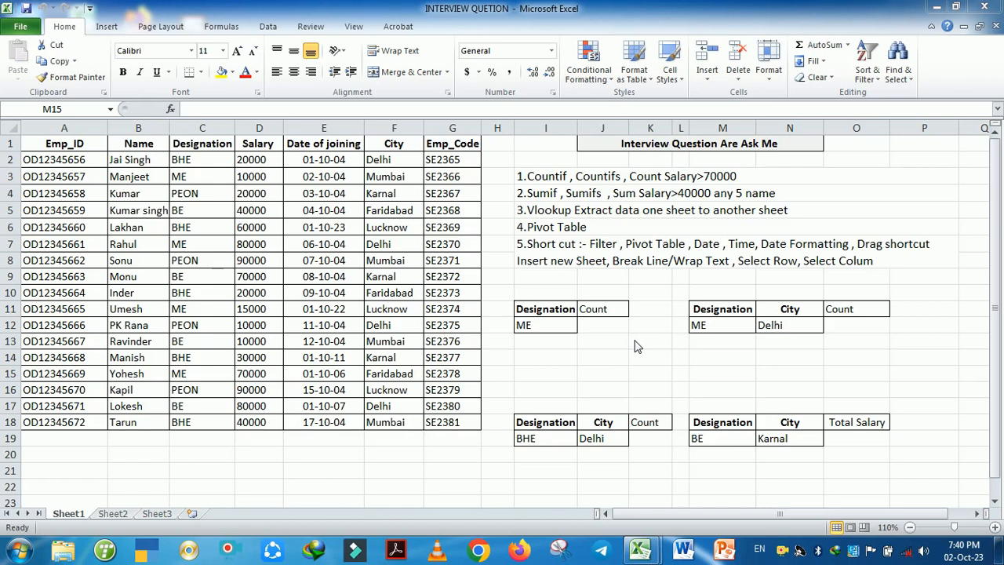
click(607, 331)
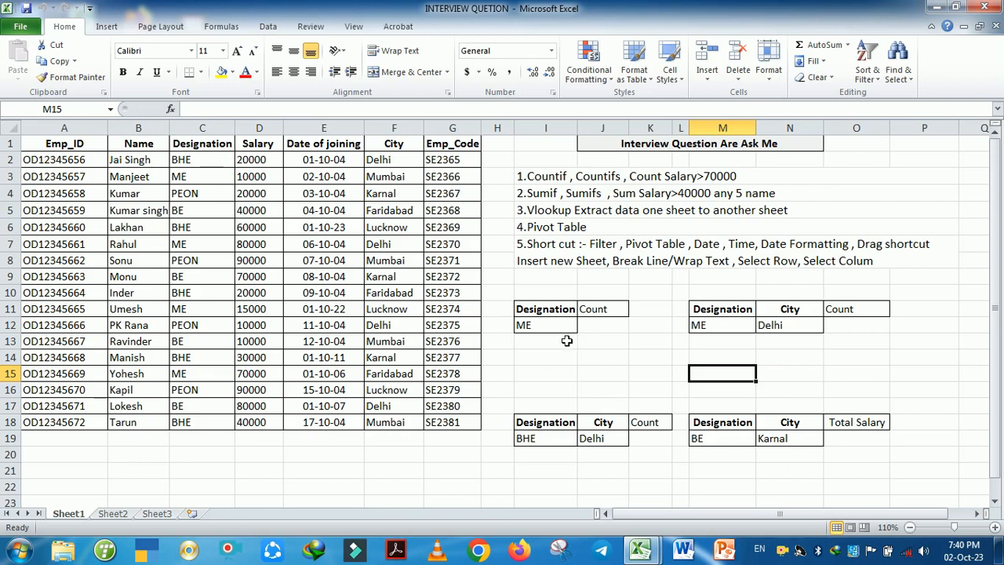
click(602, 342)
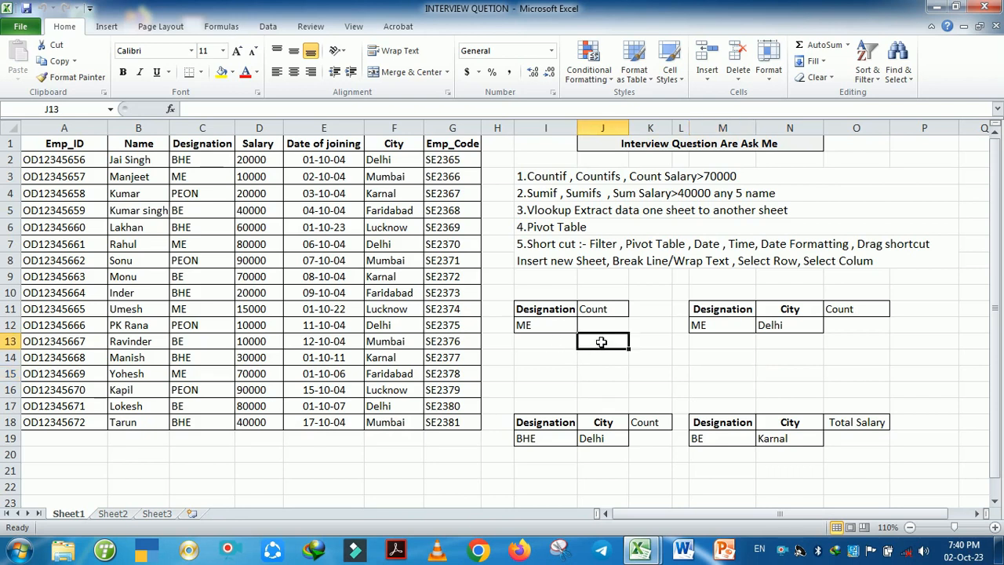
click(546, 328)
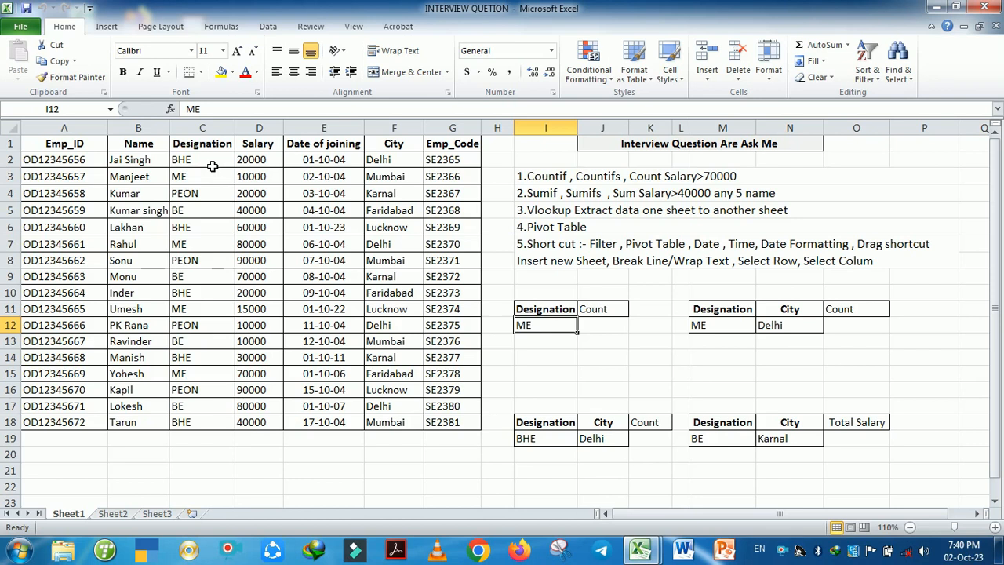
- Count the ME employees in J12 with the COUNTIF formula, using Designation range C1:C18 and criterion I12
click(604, 333)
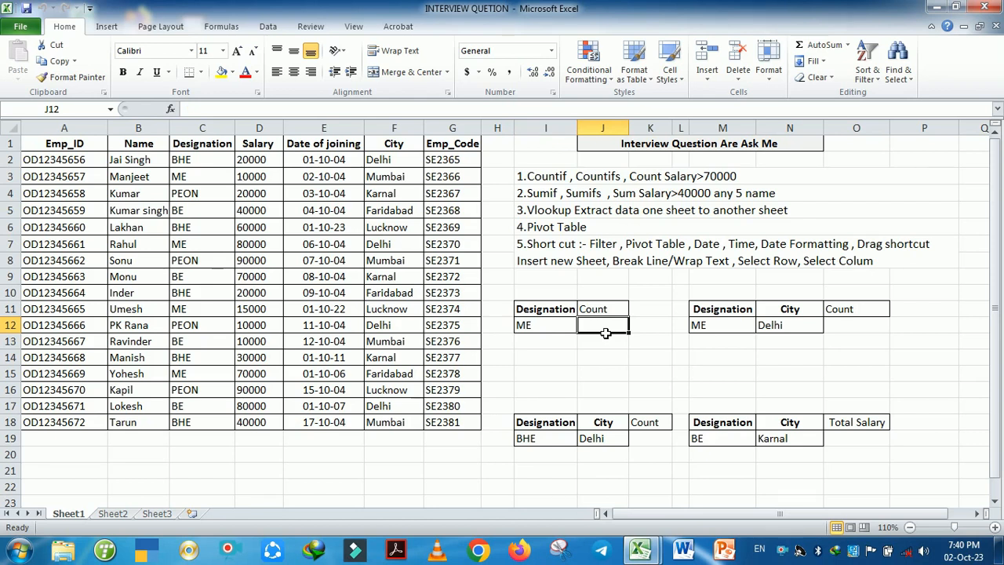
text(=count)
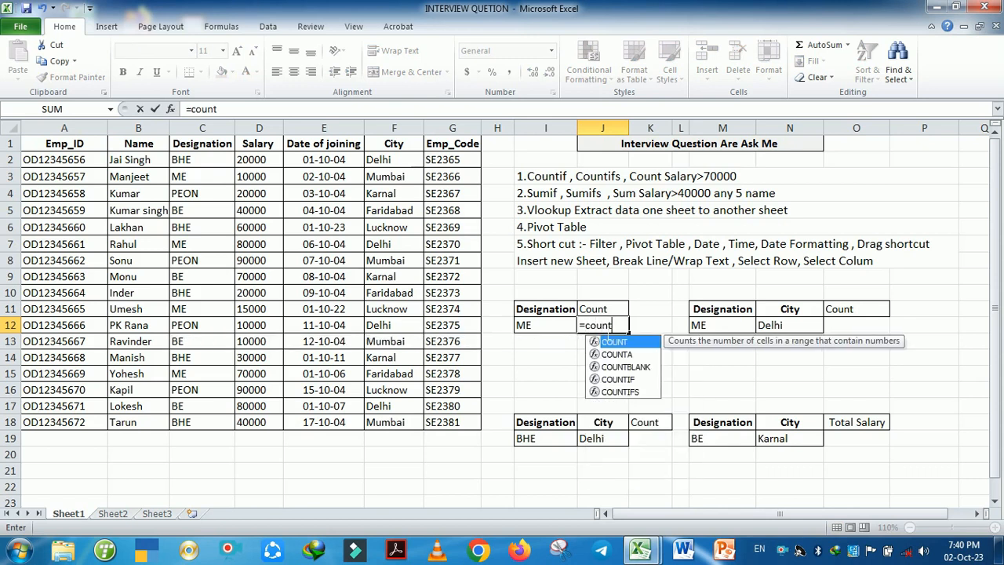
key(Down)
key(Down)
key(Down)
key(Tab)
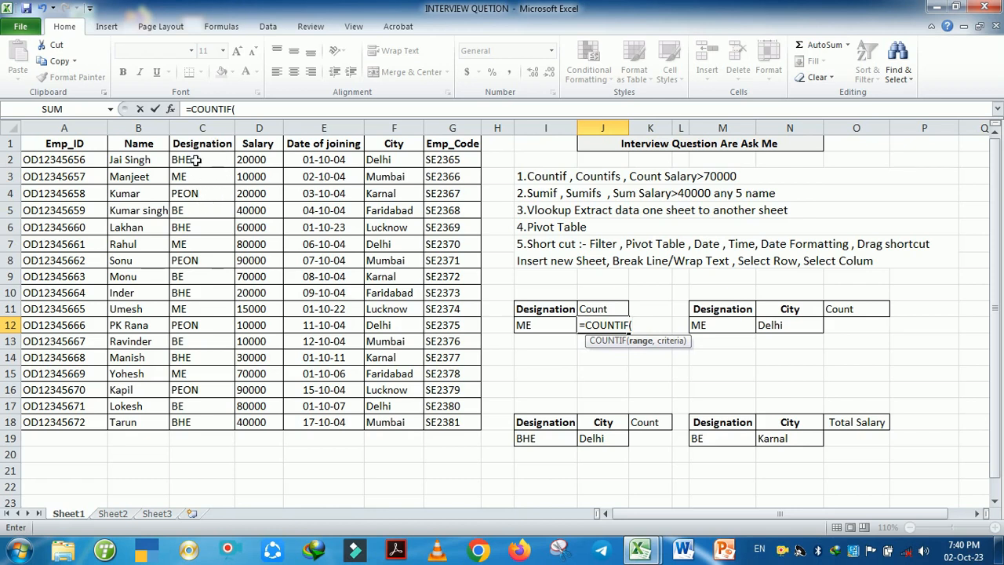
drag(204, 141, 206, 423)
text(,)
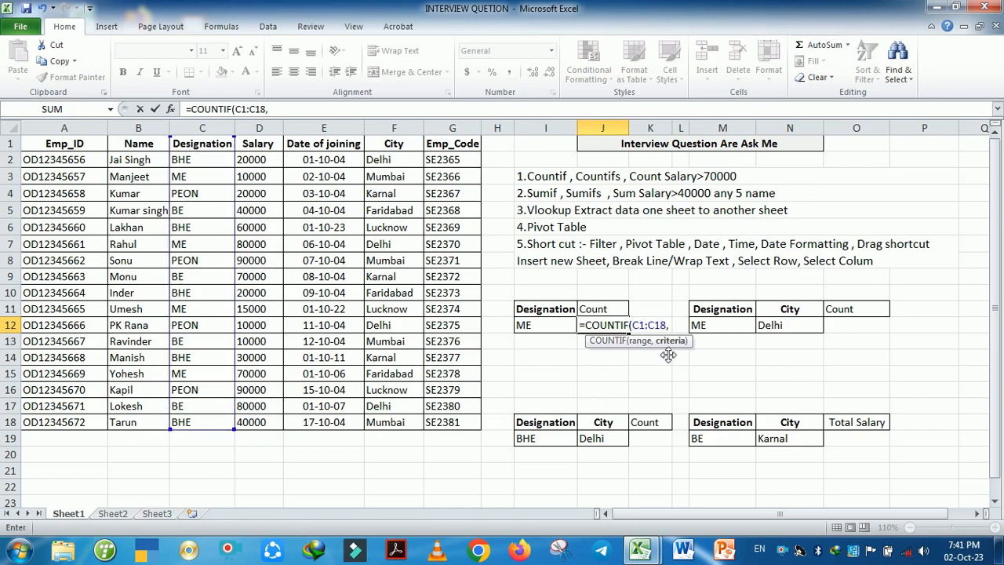
click(540, 331)
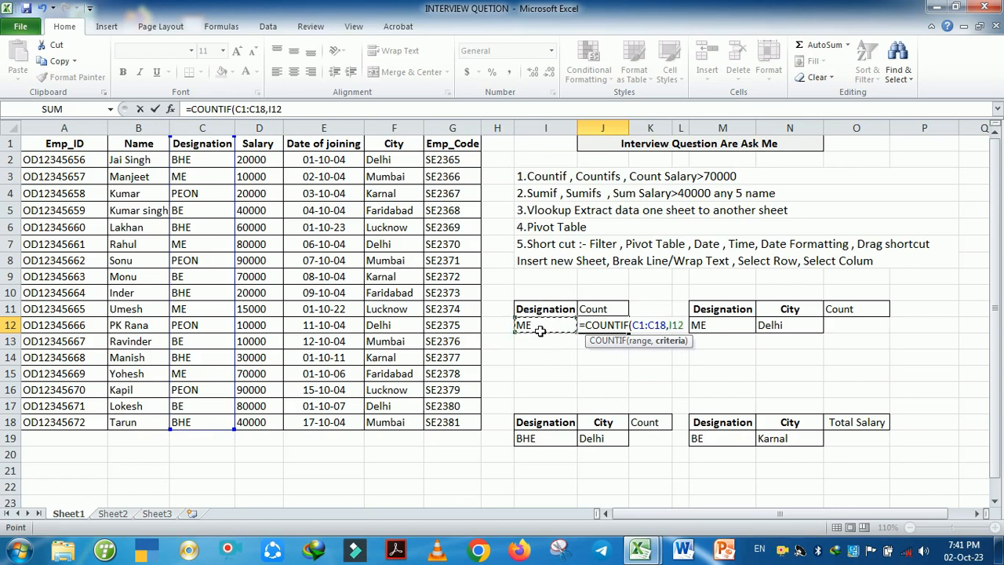
key(Return)
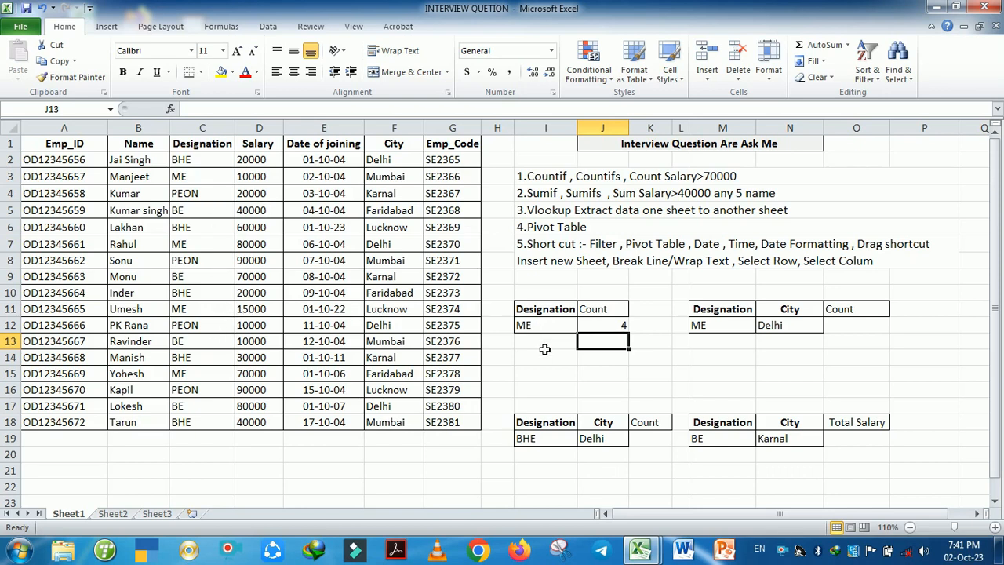
- Examine the COUNTIF formula in J12 and the Designation and City criteria of the count table in M11:O12
click(569, 359)
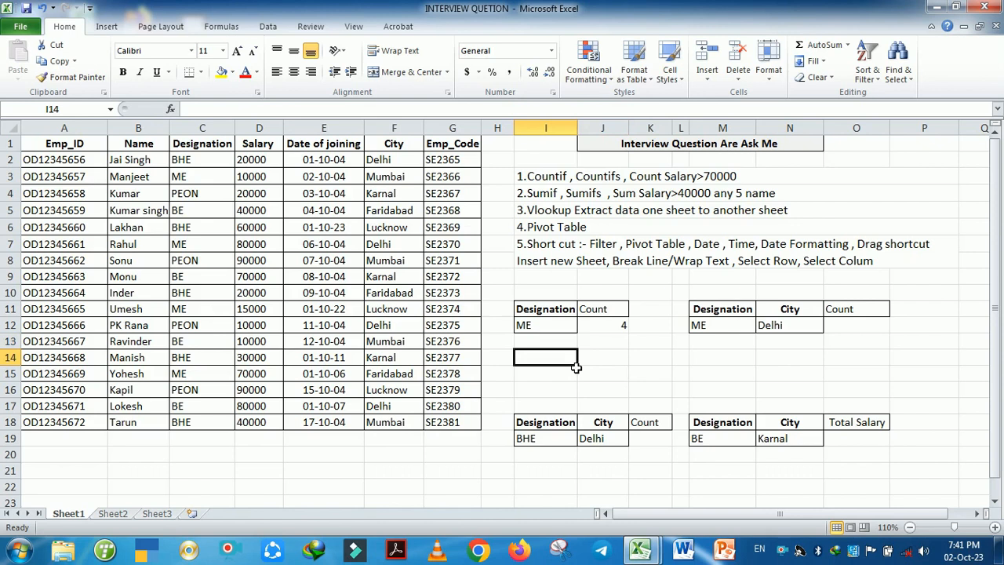
click(789, 374)
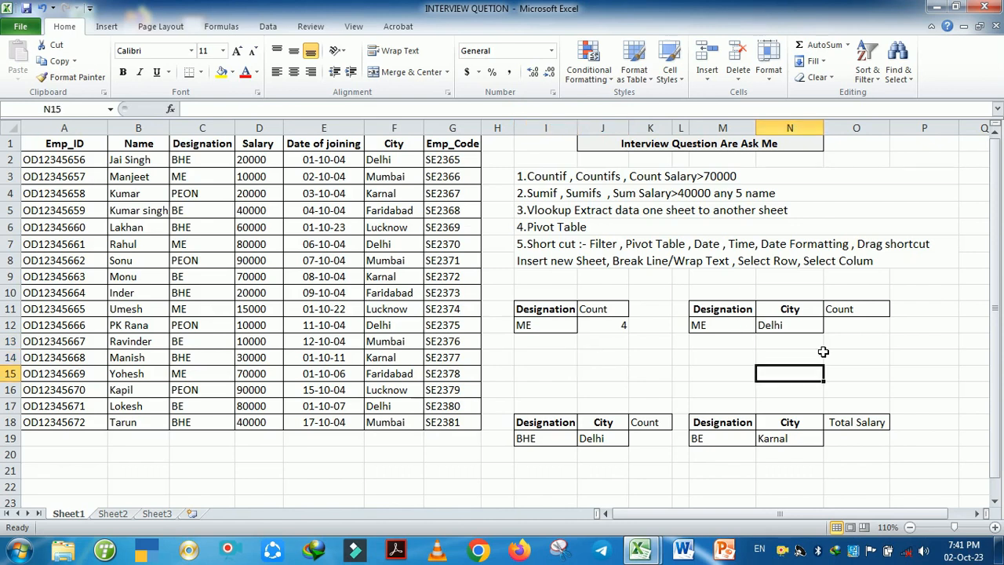
click(607, 330)
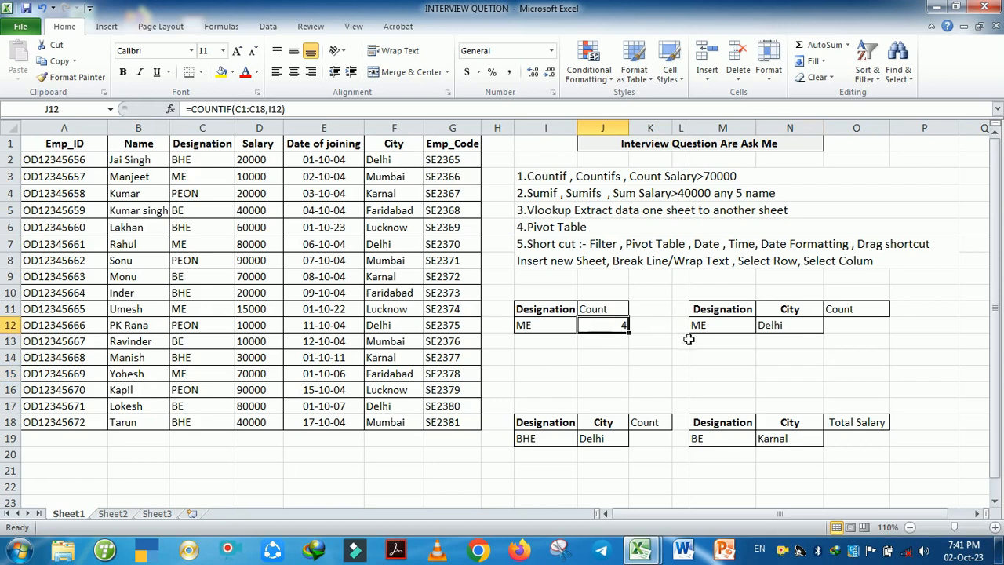
click(723, 333)
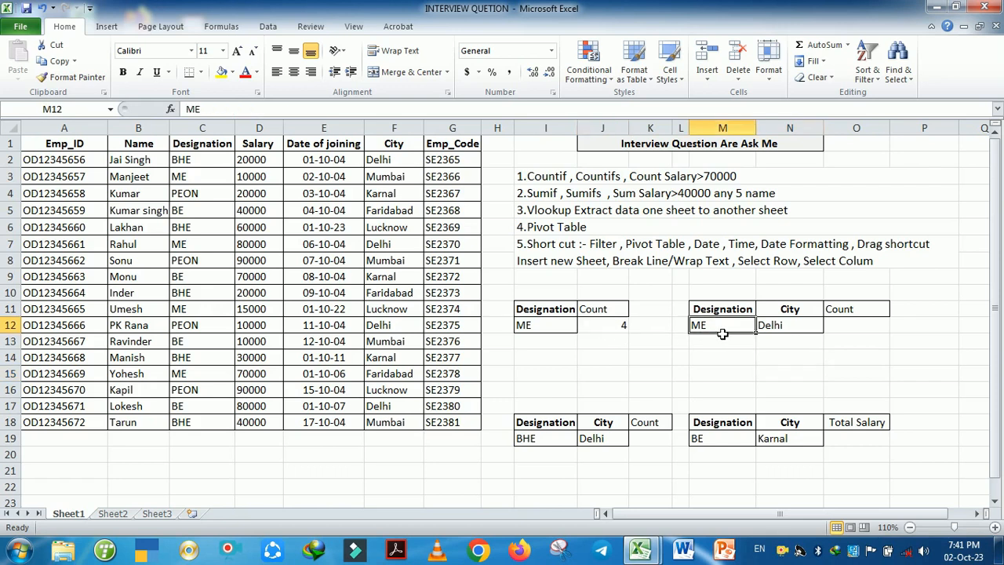
click(775, 333)
click(738, 333)
click(773, 332)
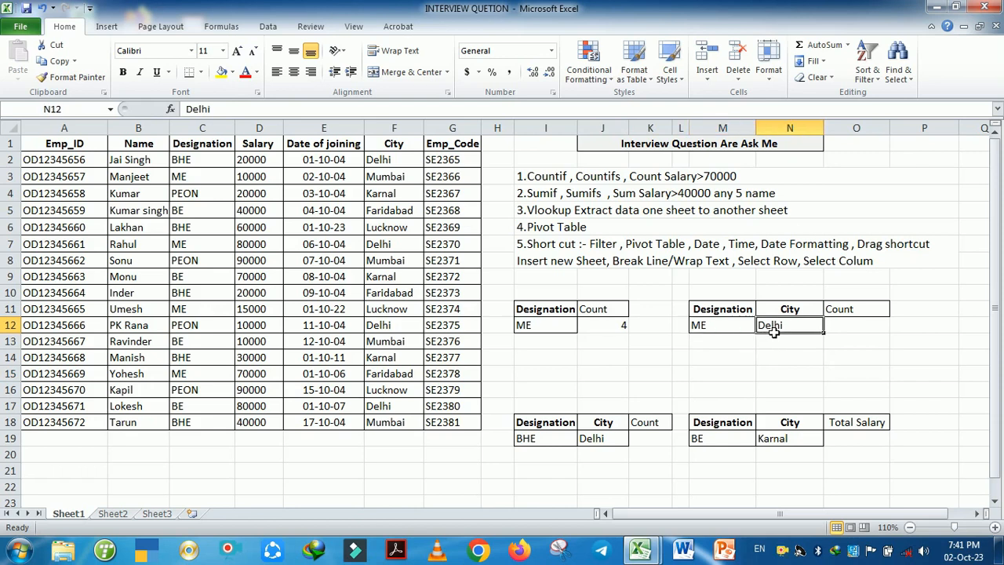
click(842, 332)
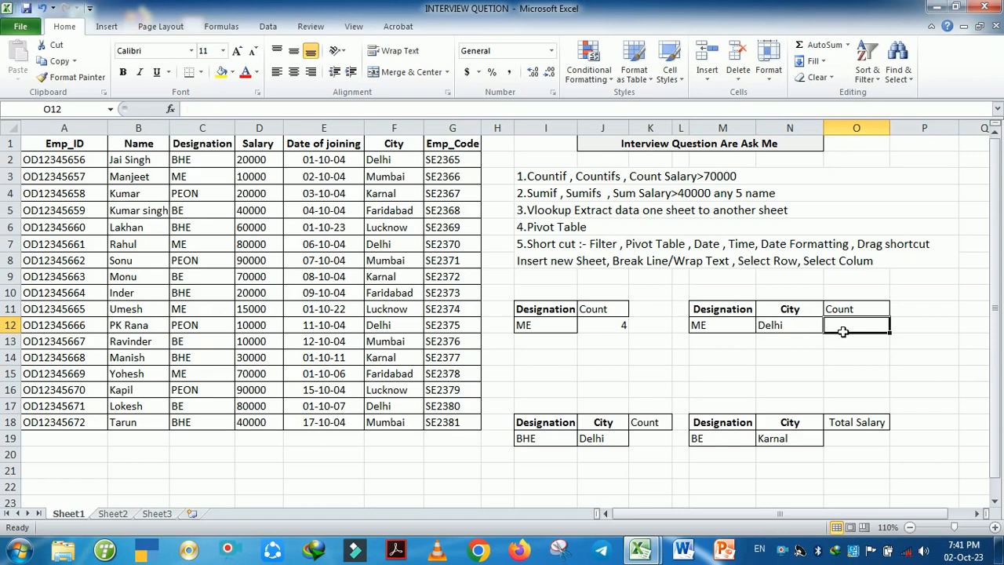
click(721, 314)
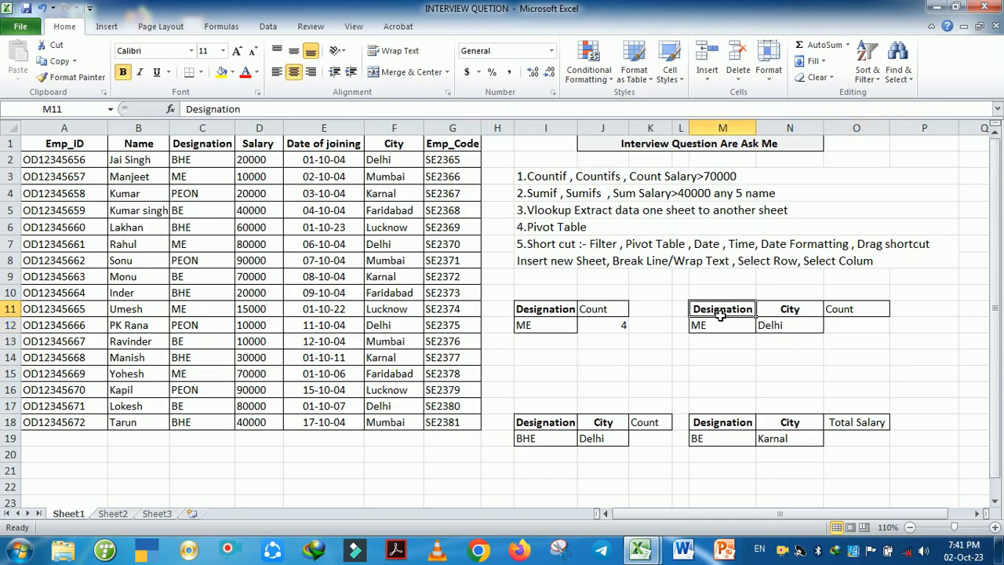
click(778, 314)
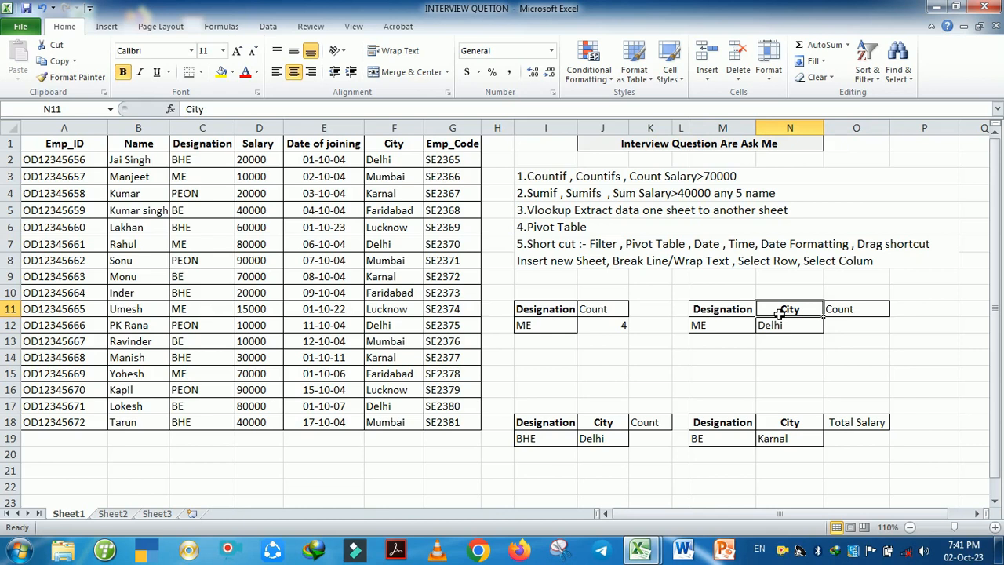
- Begin a COUNTIFS formula in Count cell O12 and move its syntax tip clear of the cells
click(839, 329)
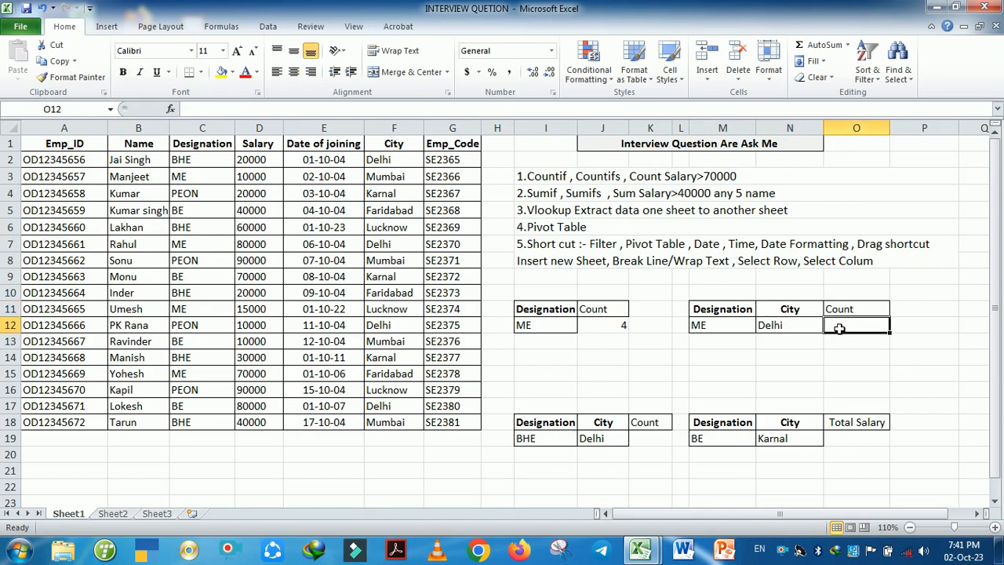
text(=)
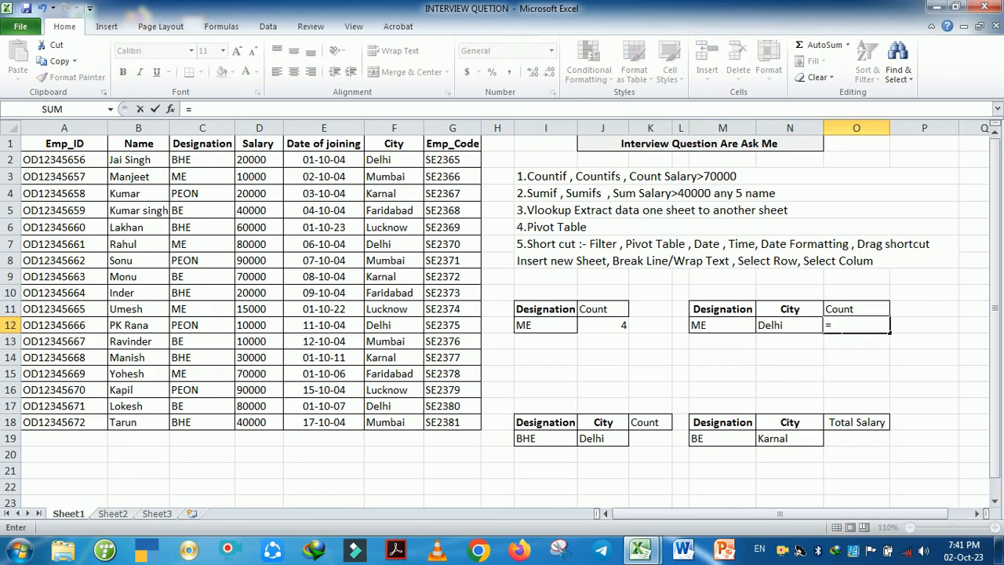
text(count)
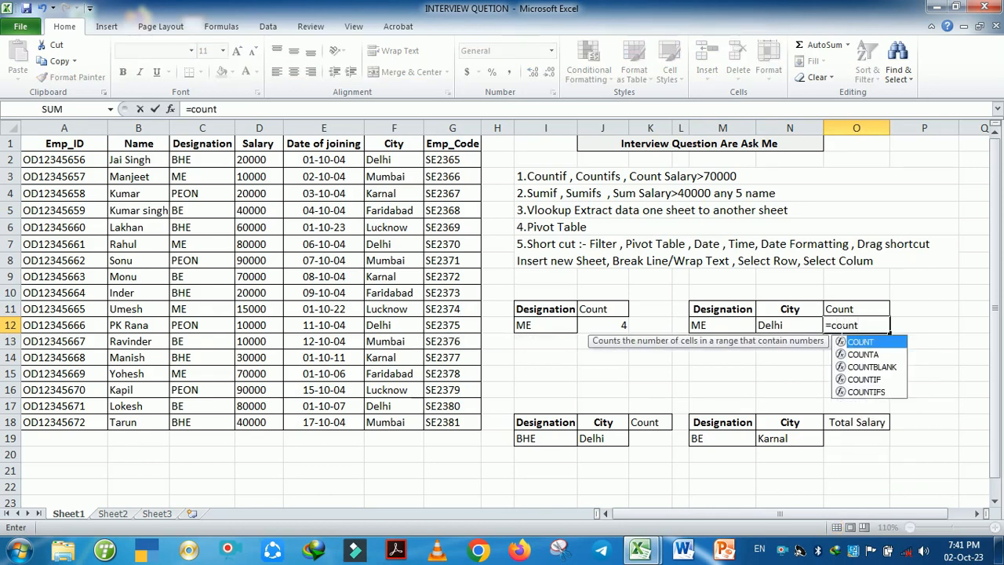
key(Down)
key(Down)
key(Down)
key(Down)
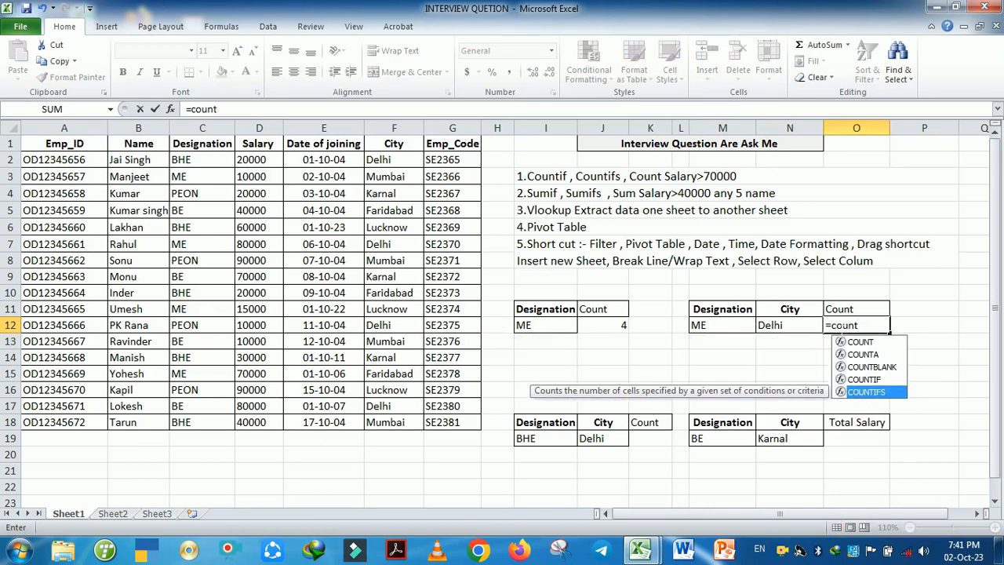
double_click(875, 393)
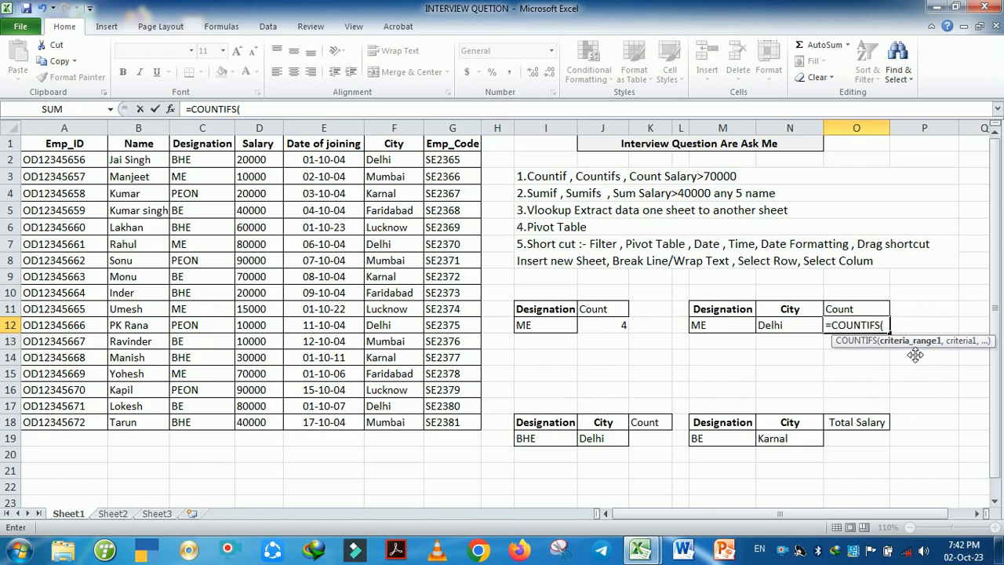
drag(916, 355, 718, 380)
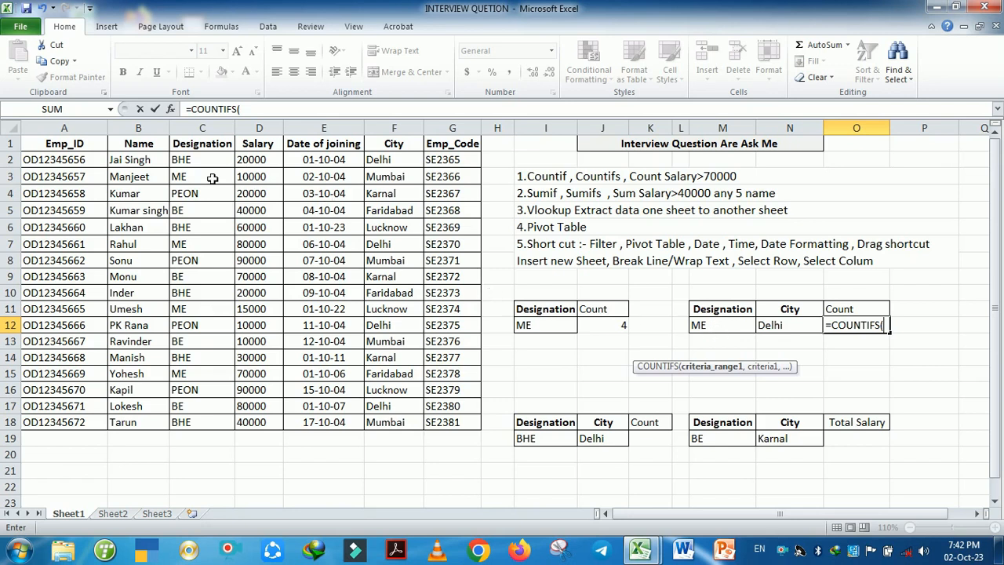
- Give the COUNTIFS formula its first condition: Designation range C1:C18 matched against M12
click(204, 151)
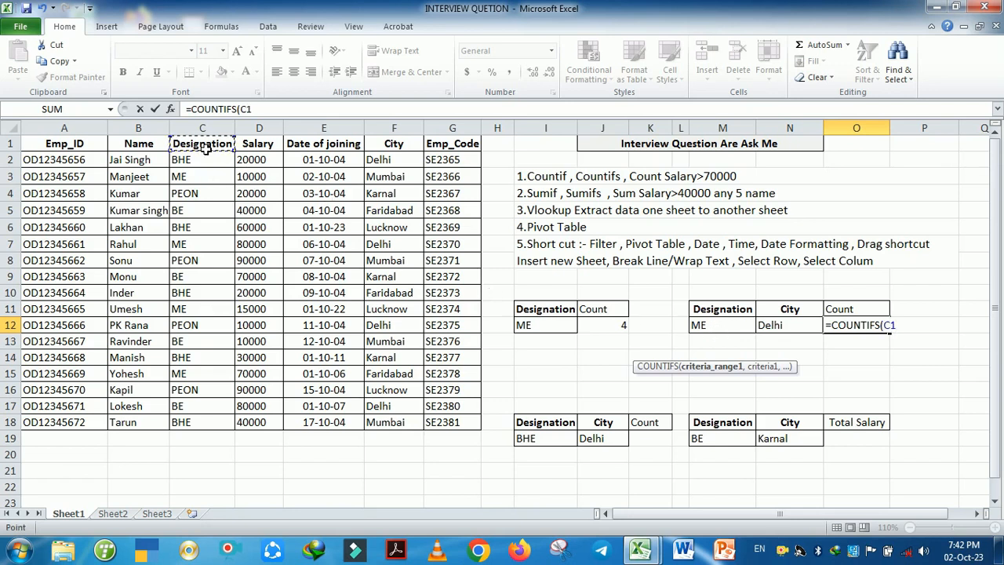
key(ctrl+shift+Down)
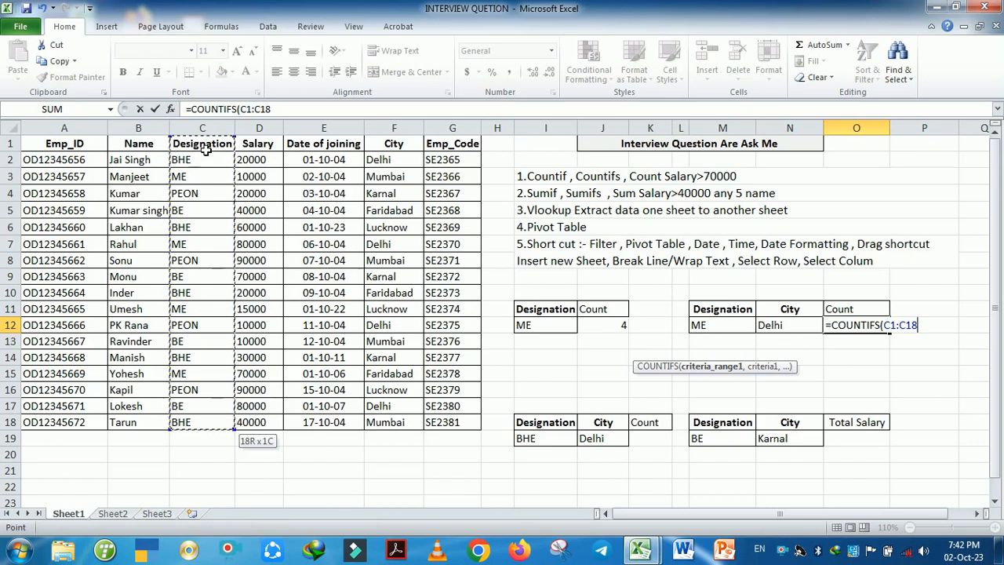
text(,)
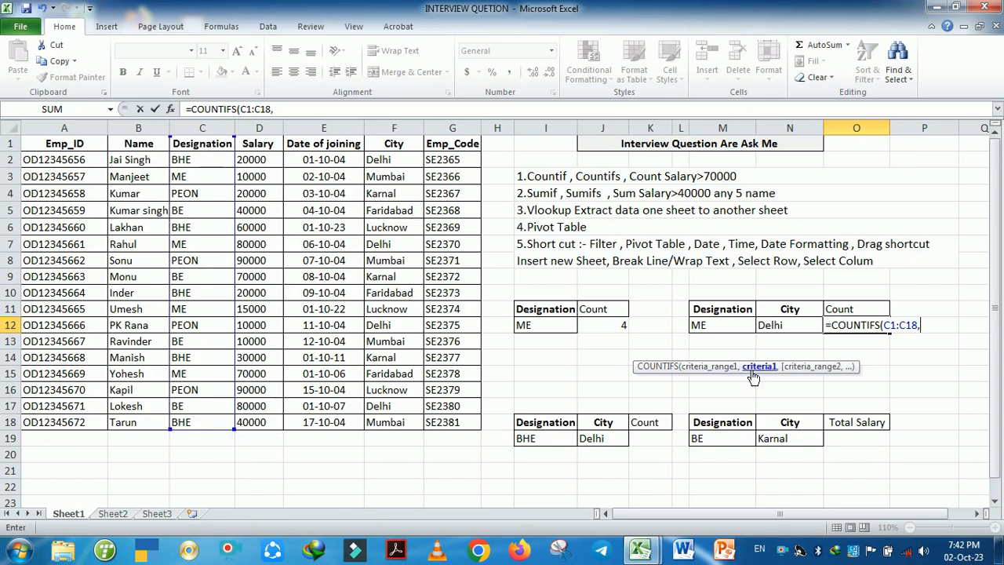
click(715, 332)
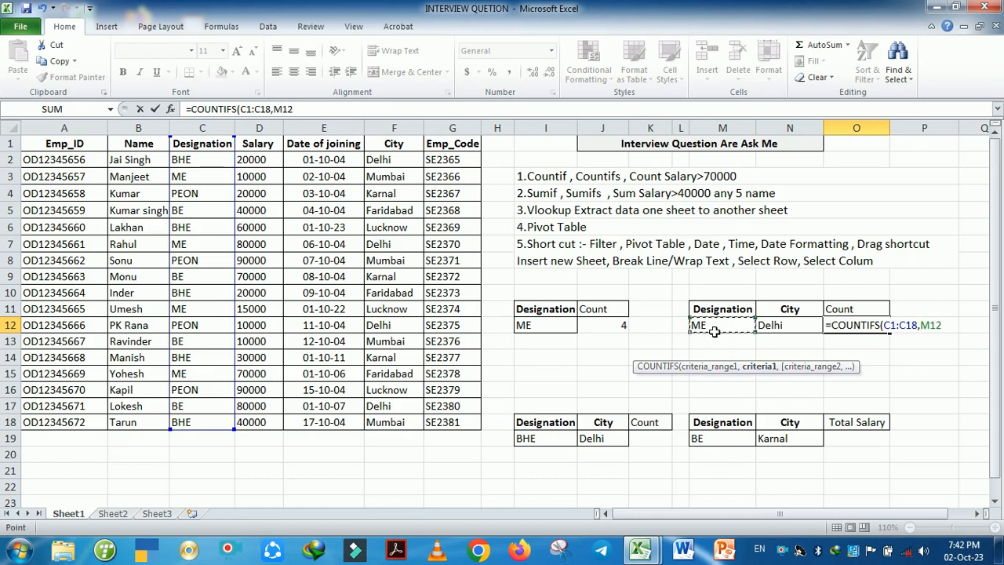
text(,)
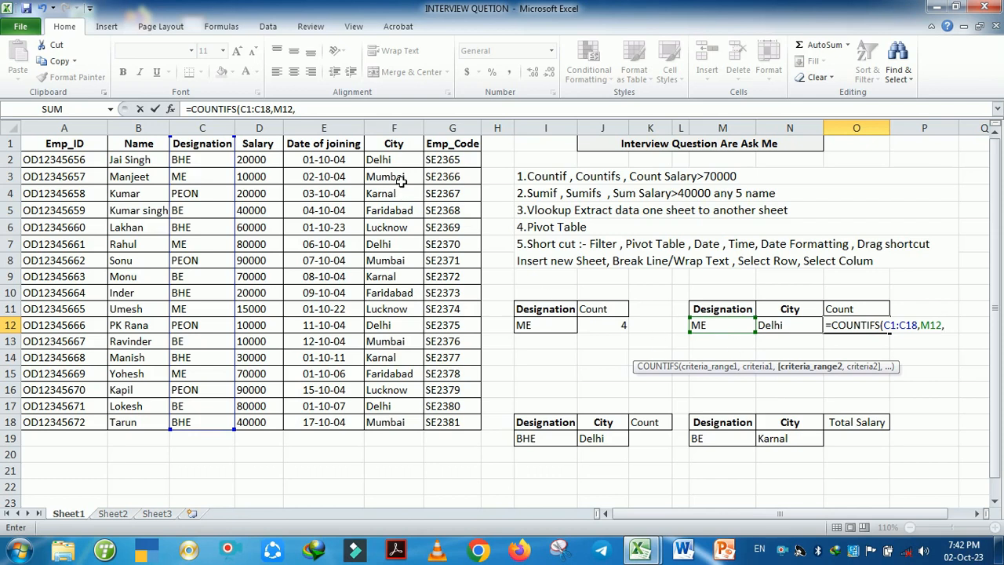
- Add City range F1:F18 with criterion N12 as the second COUNTIFS condition, complete the formula and review it in O12
drag(393, 149, 392, 426)
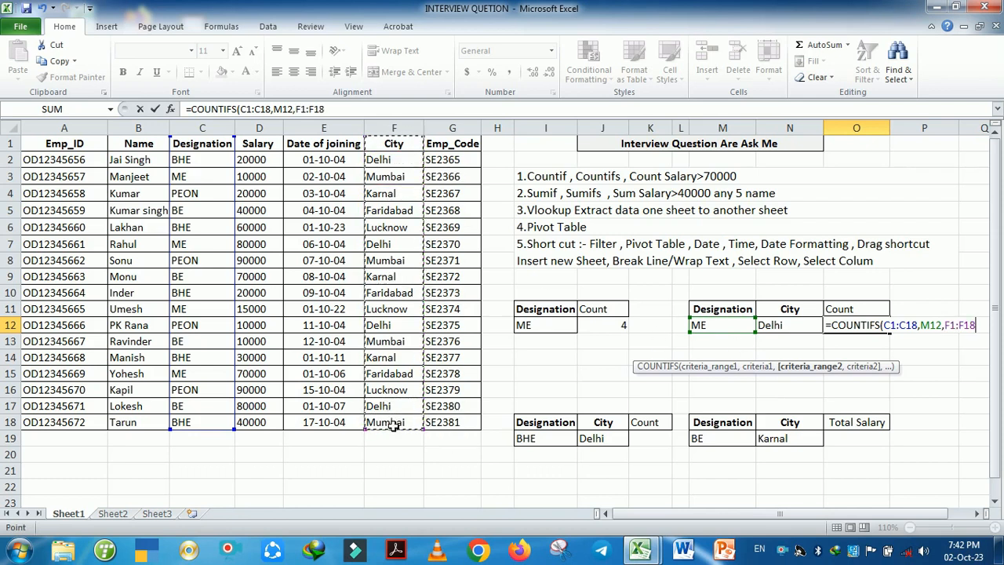
text(,)
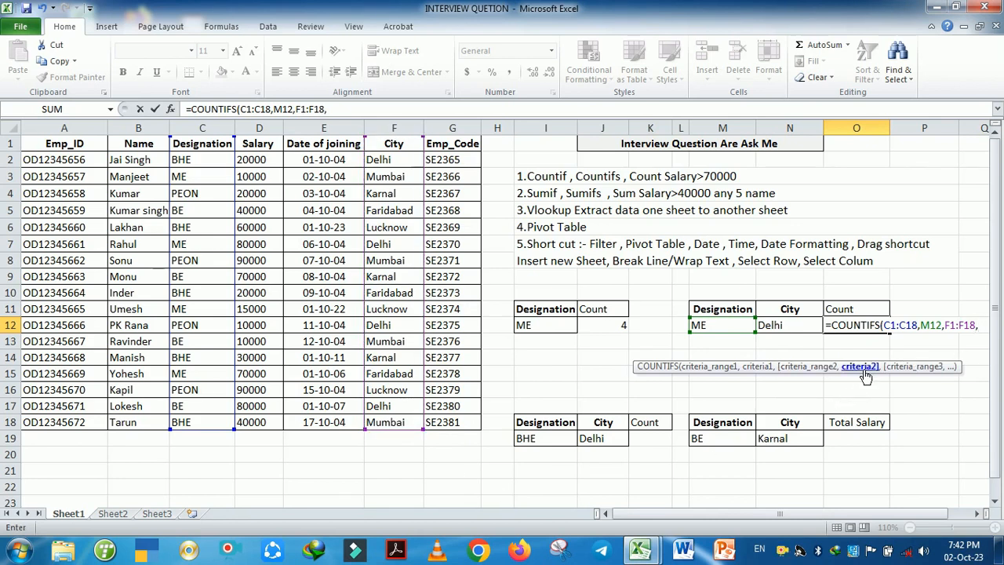
click(798, 328)
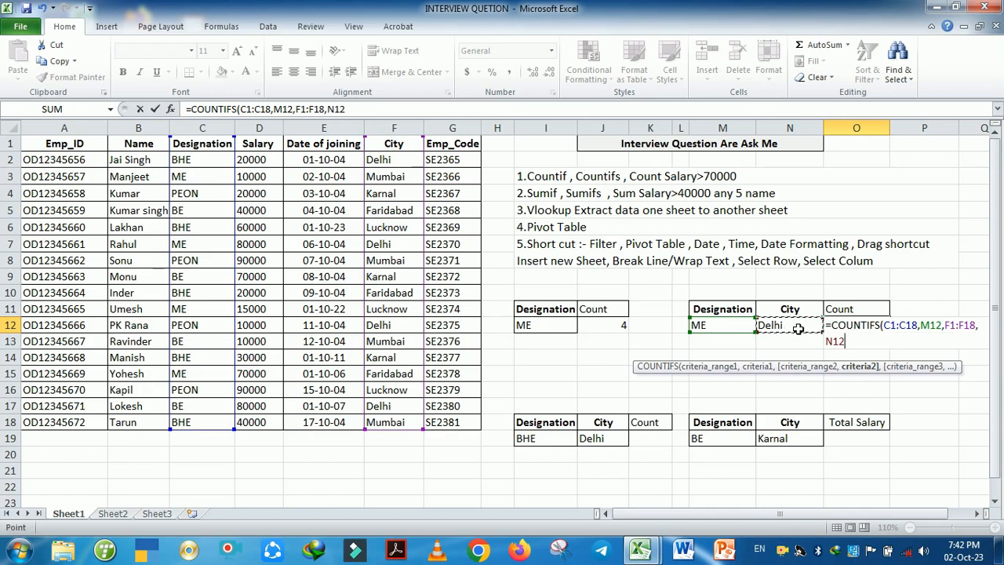
text())
key(Return)
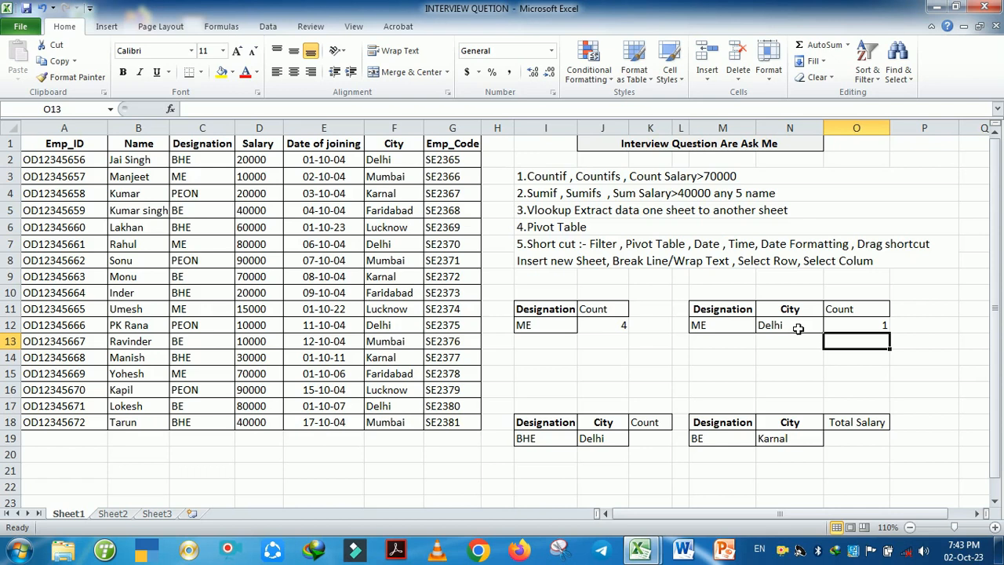
click(747, 328)
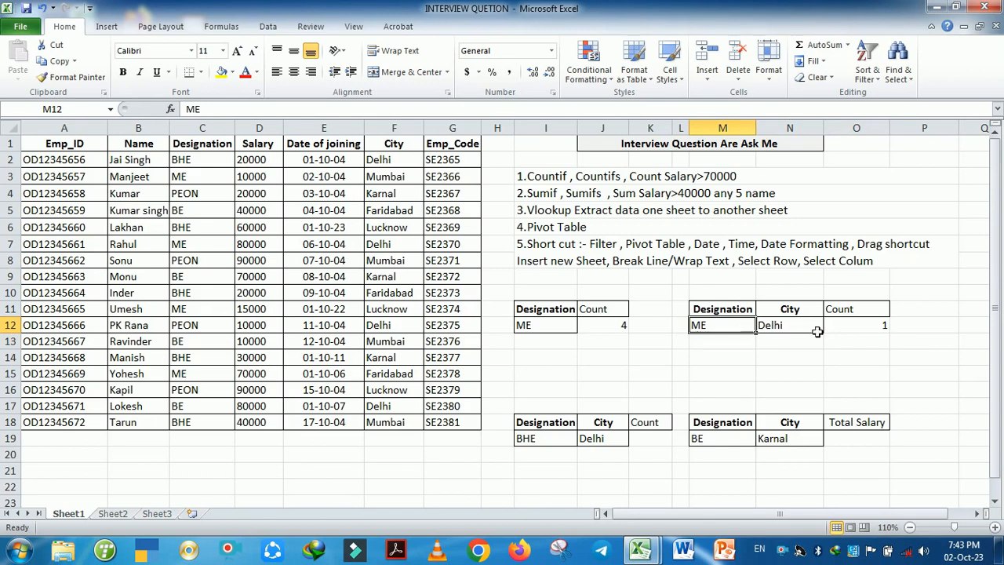
click(861, 328)
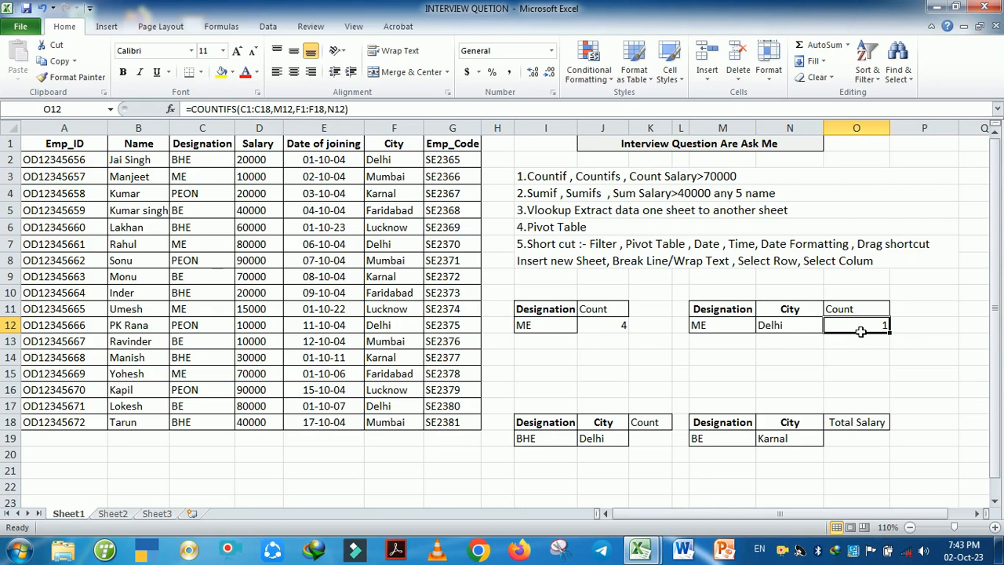
click(749, 360)
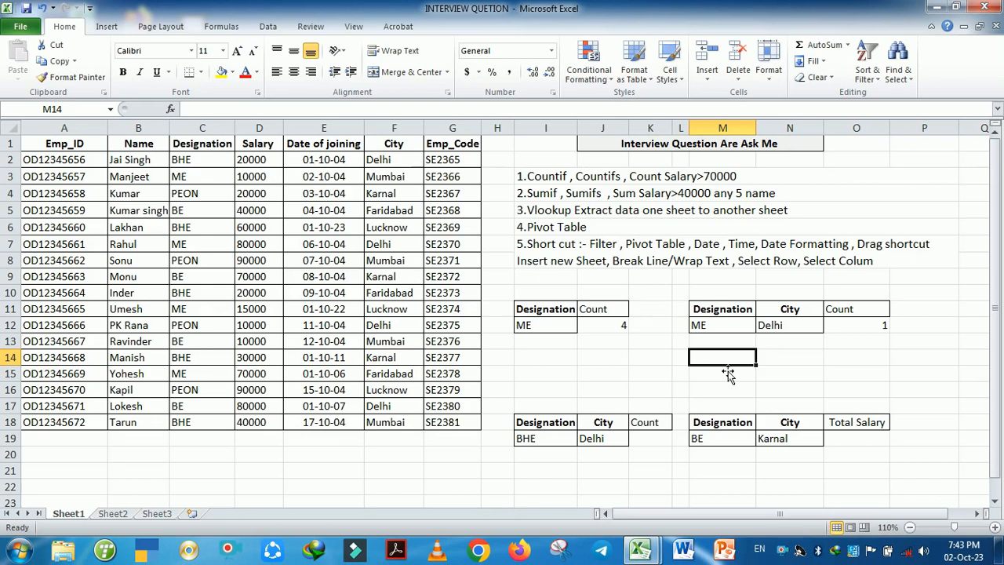
- Begin a COUNTIFS formula in cell M14 below the Designation and City count table
text(=)
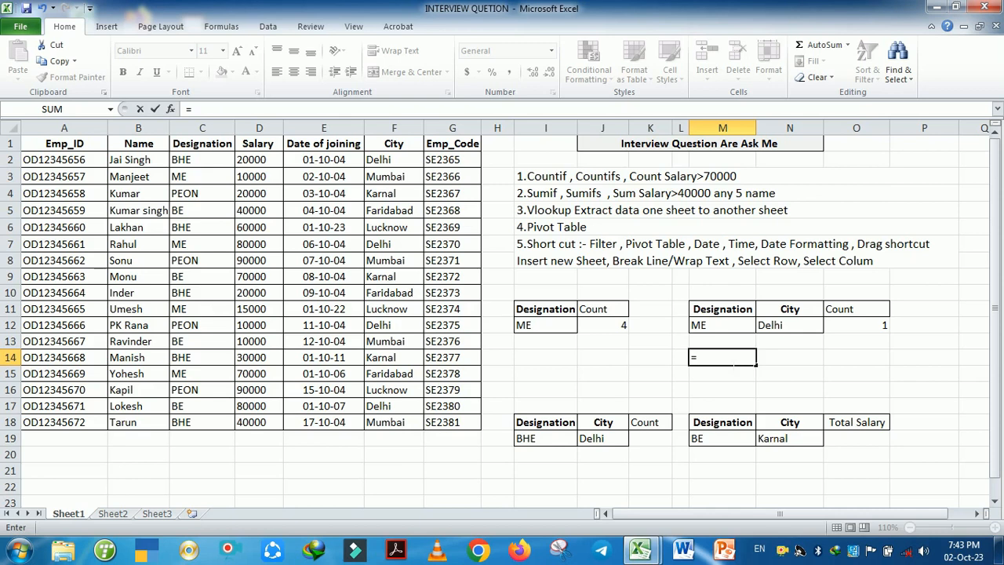
text(count)
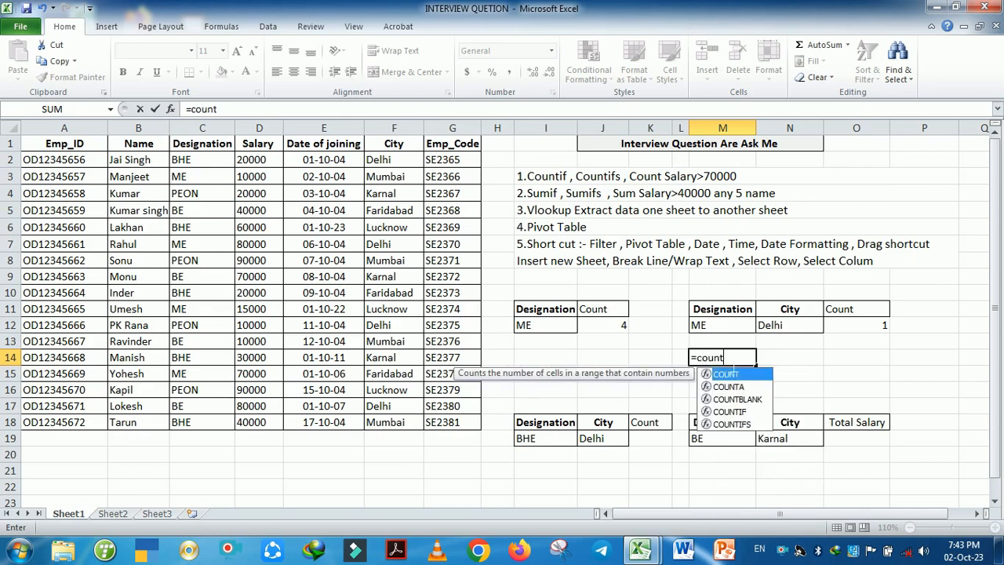
key(Down)
key(Down)
key(Down)
key(Down)
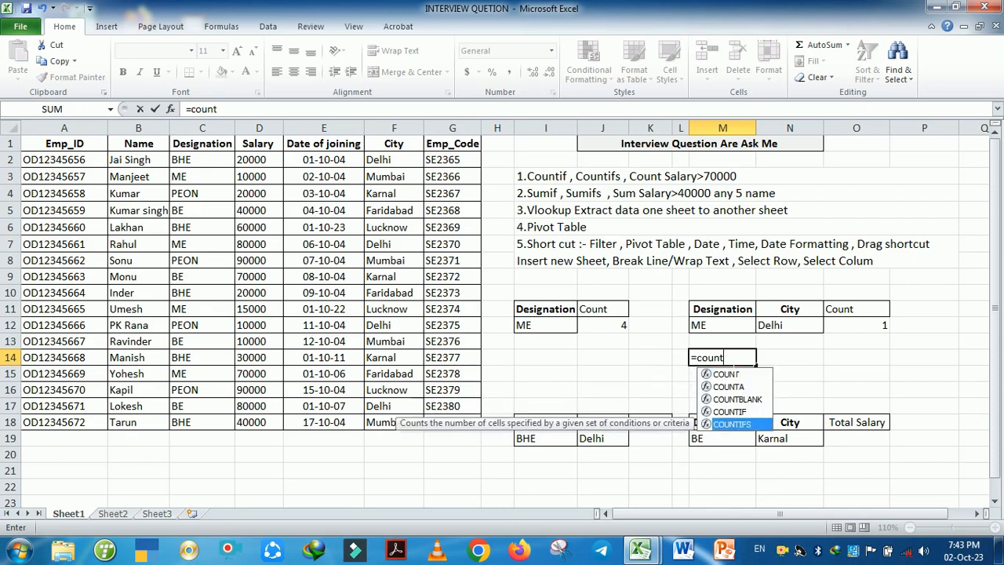
key(Tab)
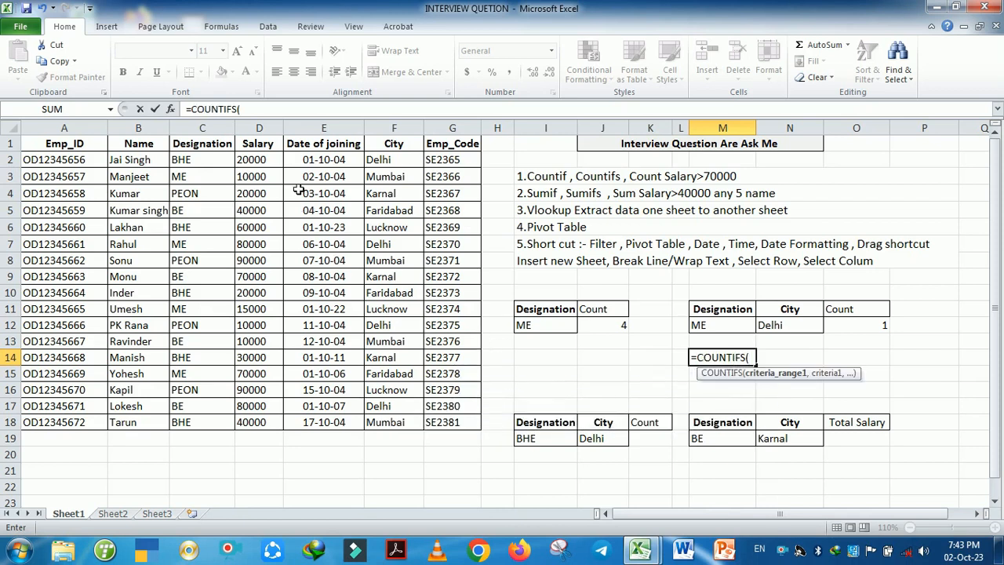
- Give the M14 COUNTIFS formula Salary range D1:D18 with criterion "70000" and complete it
drag(263, 146, 271, 436)
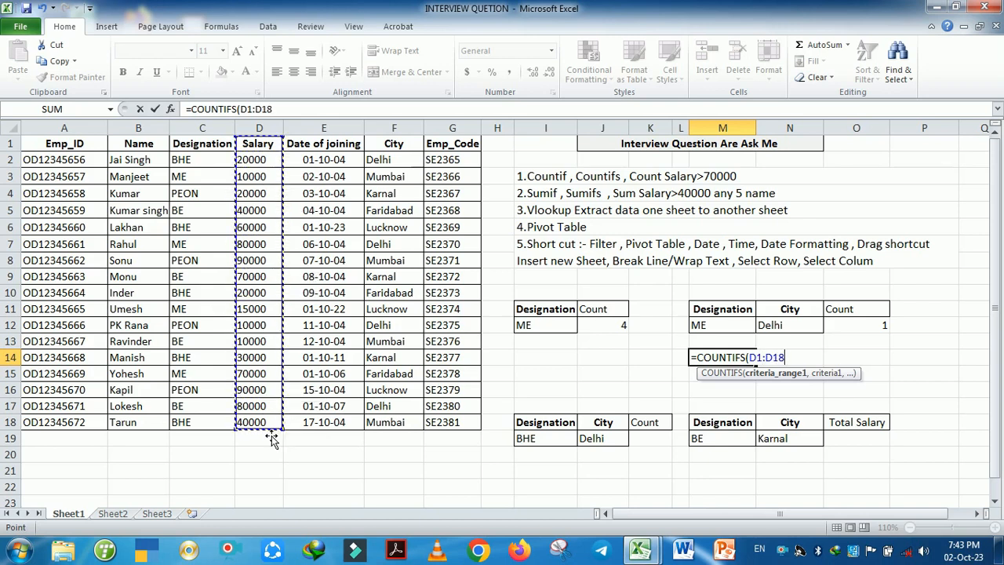
text(,)
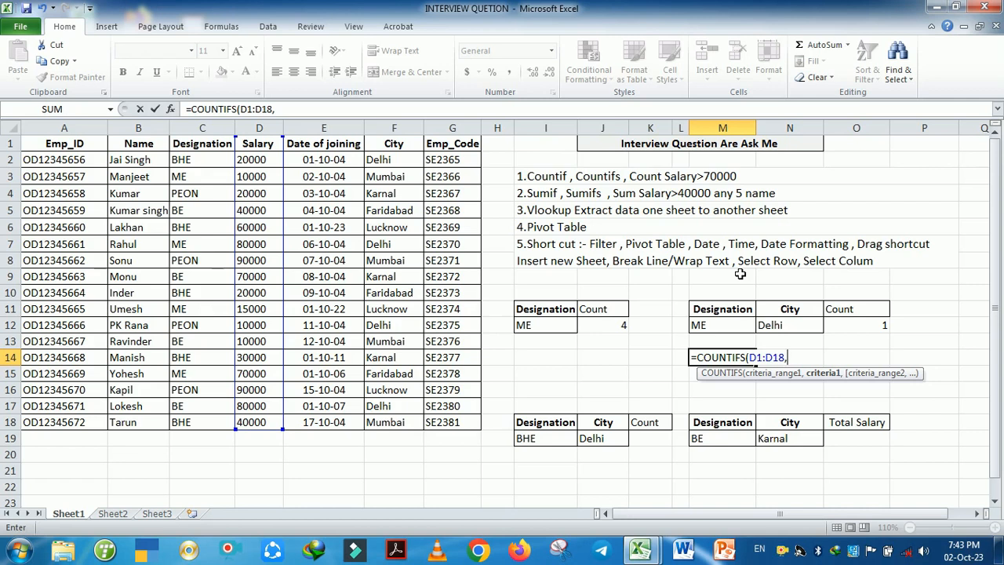
text("70000)
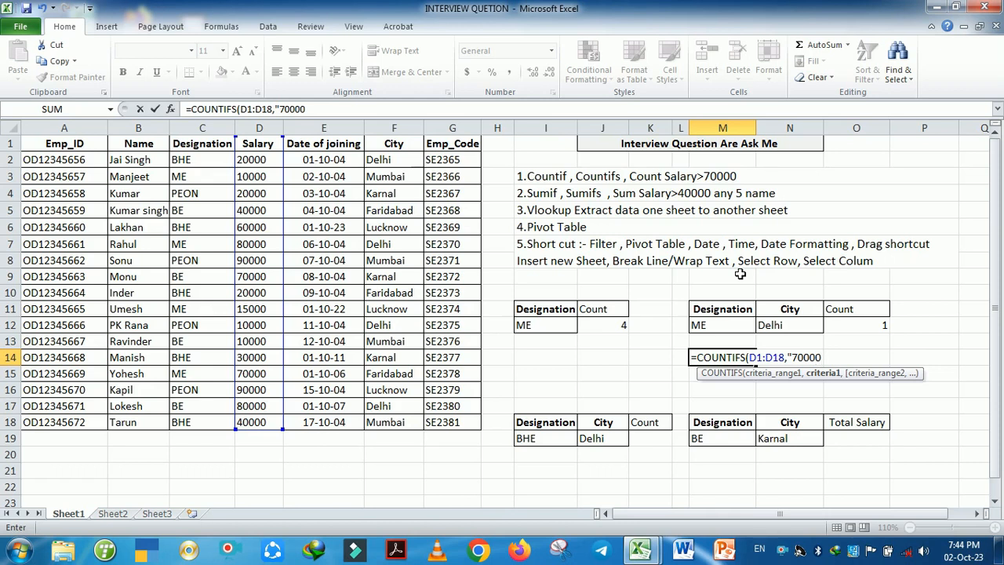
text(")
key(Return)
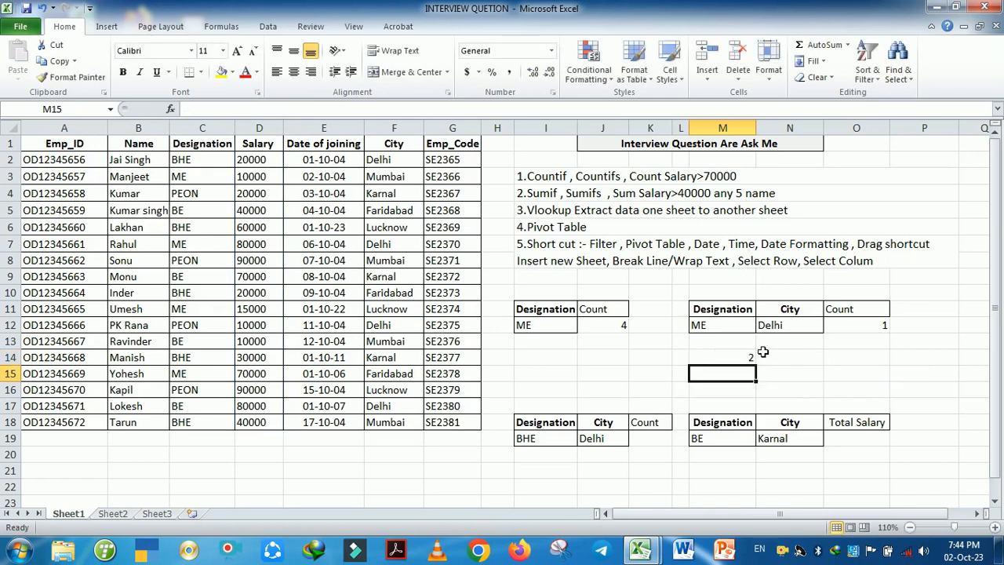
- Check the COUNTIFS formula in M14 against the salary entries in D7 and D8
click(742, 360)
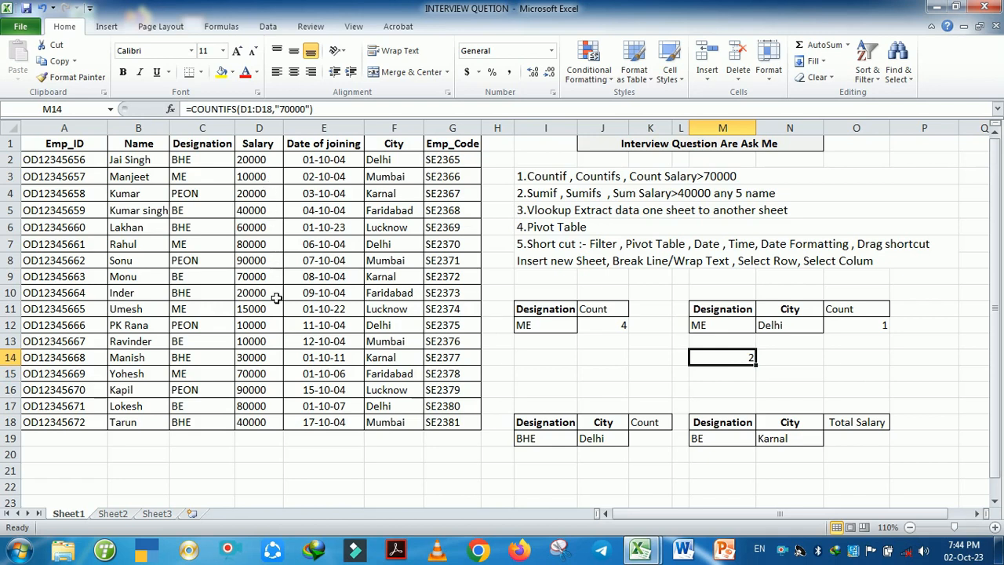
click(257, 248)
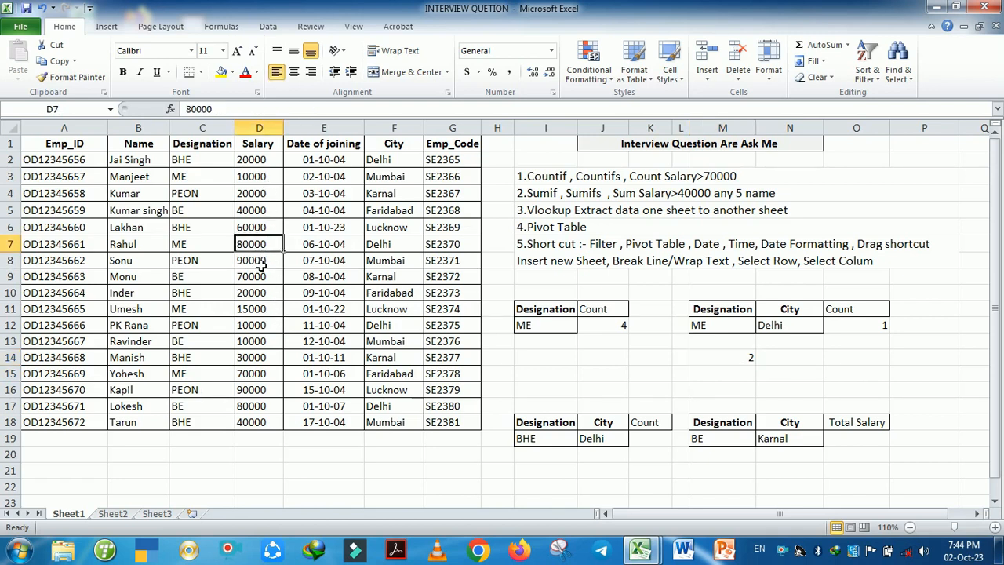
click(262, 267)
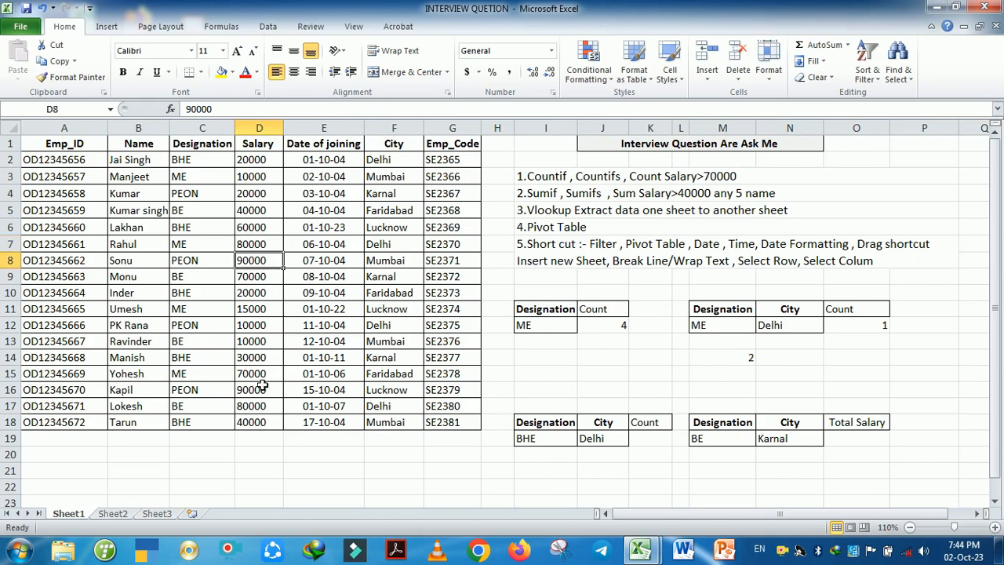
click(718, 359)
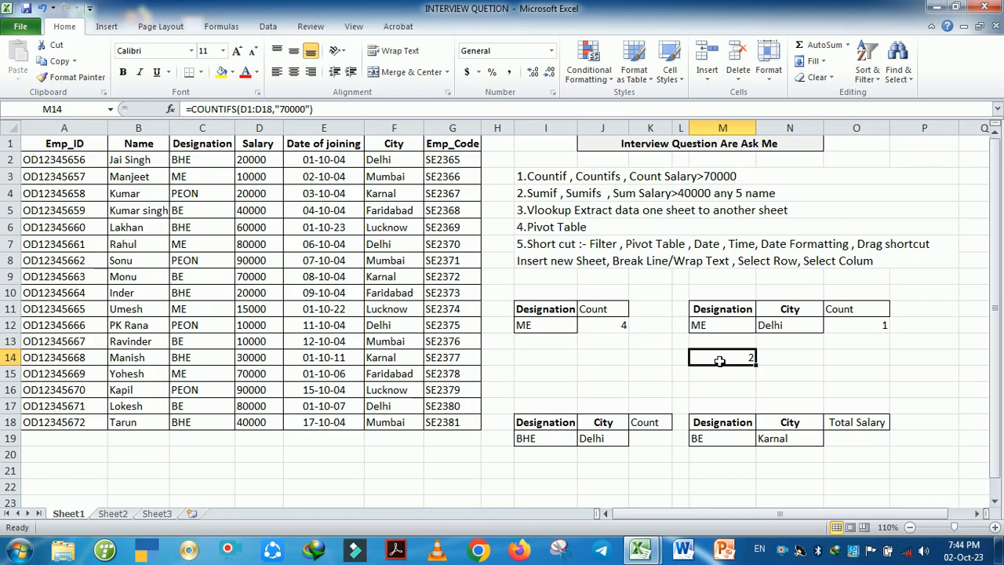
- Clear the City header and its Delhi criterion from J18:J19 in the BHE table
click(660, 442)
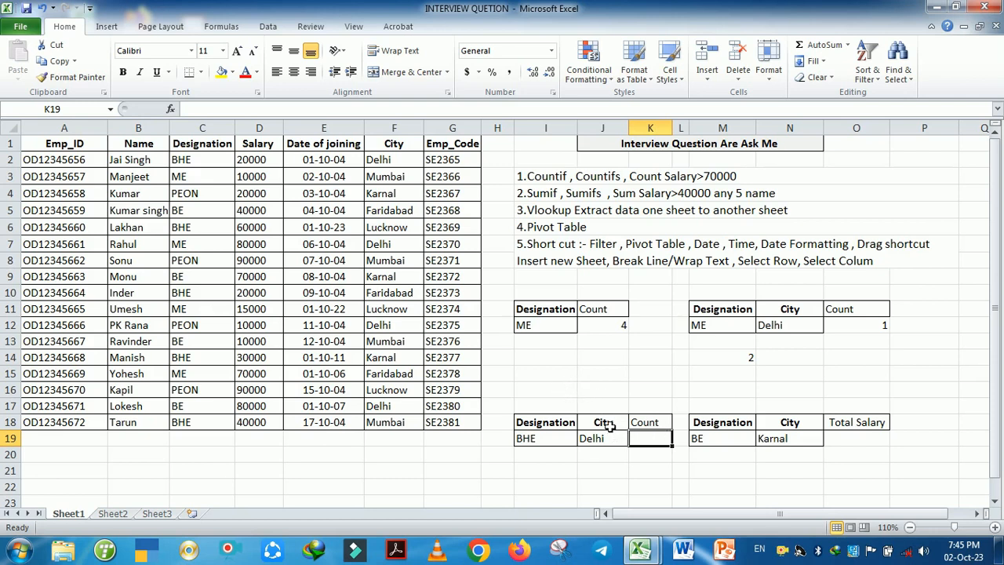
drag(610, 424, 610, 443)
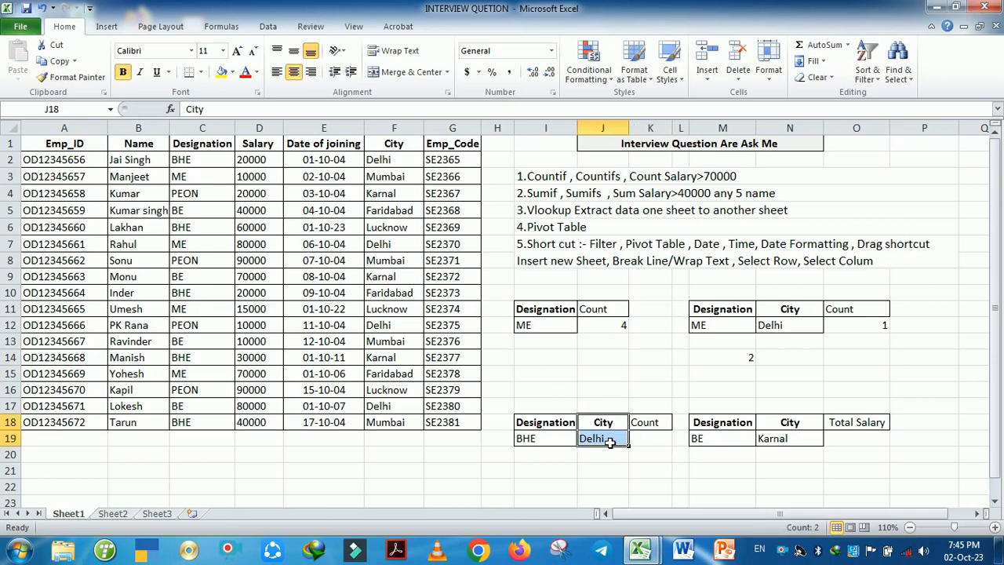
key(Delete)
- Begin a SUMIF formula in J19 with C1:D18, covering Designation and Salary, as its criteria range
click(611, 442)
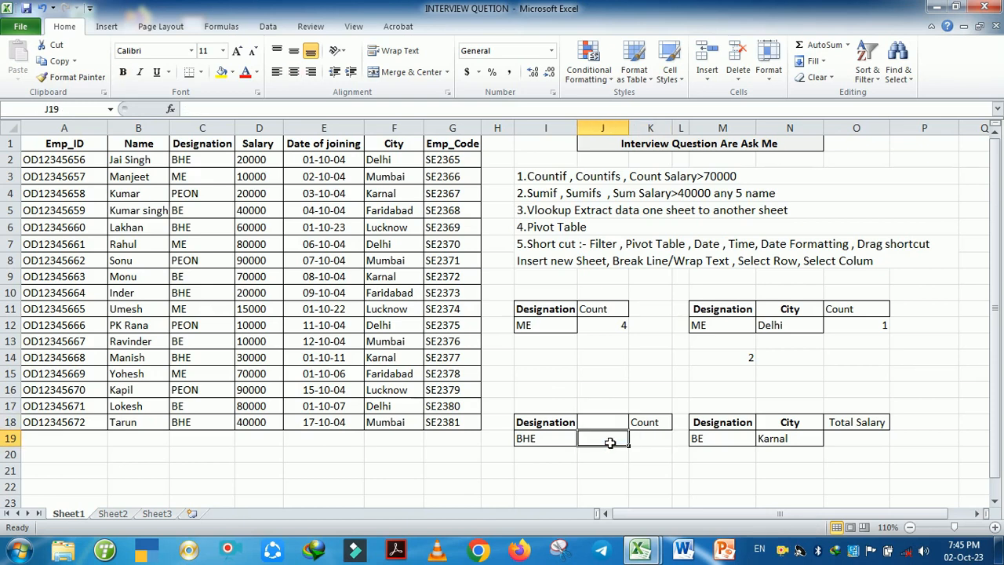
text(=)
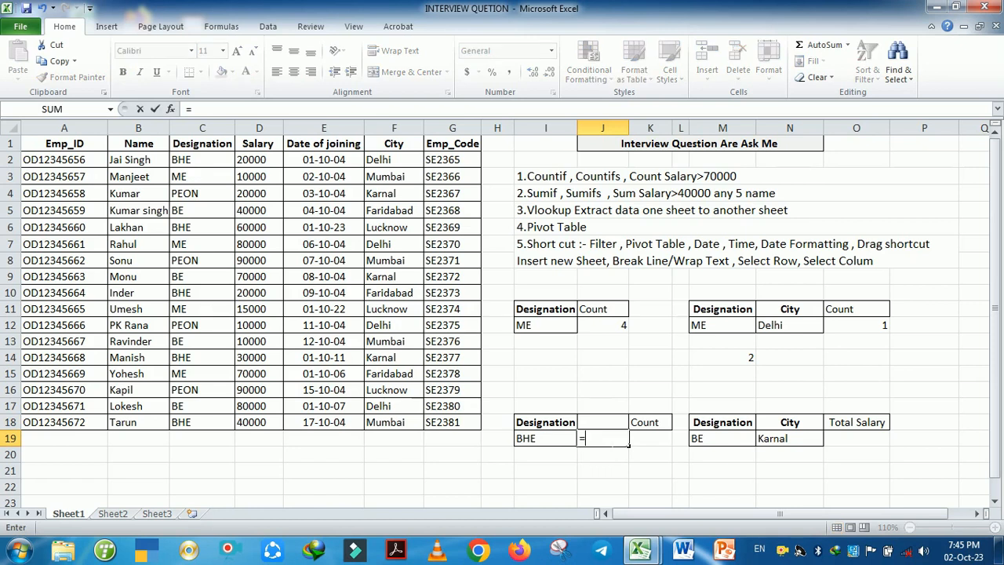
text(sum)
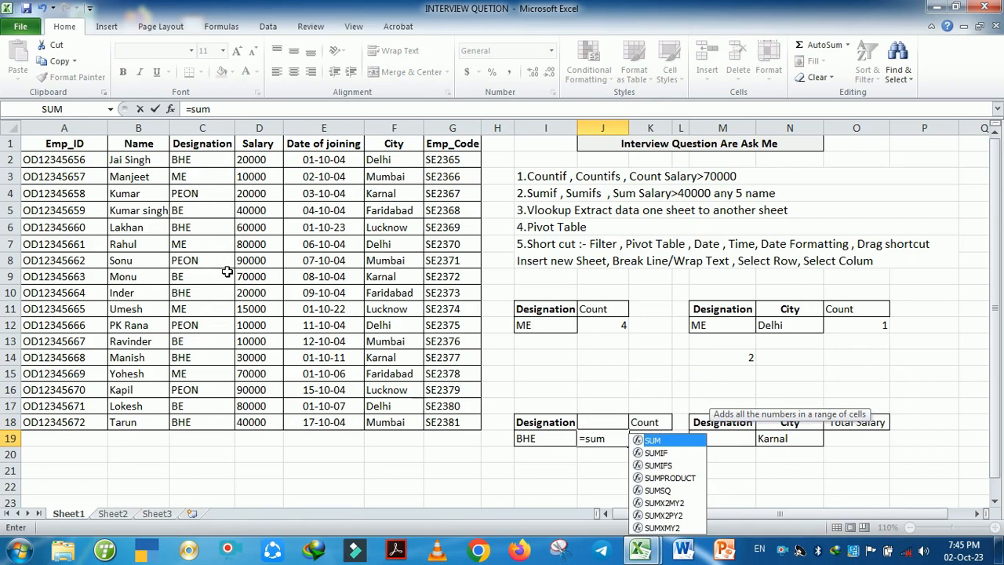
key(Down)
key(Tab)
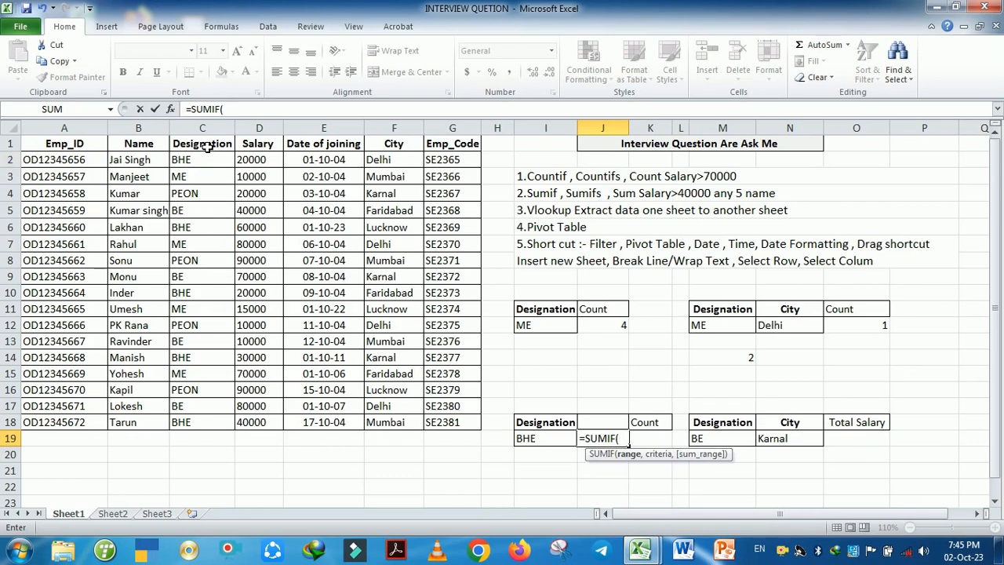
drag(206, 149, 248, 422)
text(,)
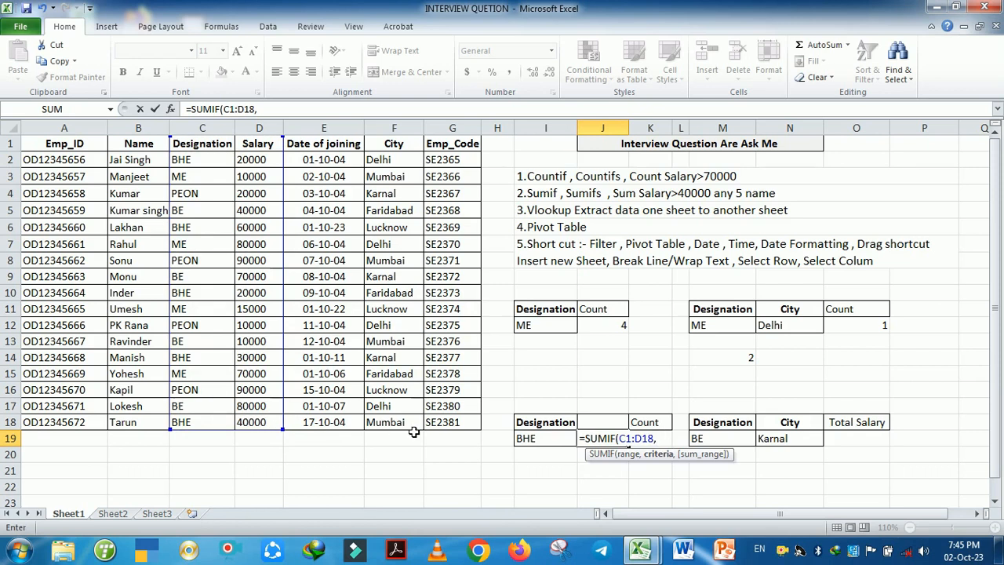
- Set I19 as the SUMIF criterion and Salary range D1:D18 as the sum range, and complete the formula
click(552, 444)
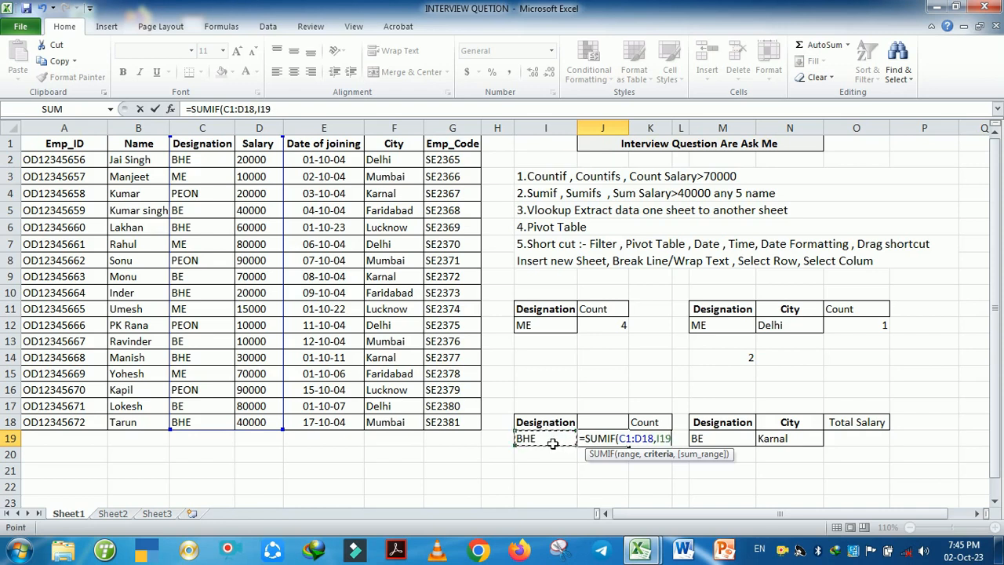
text(,)
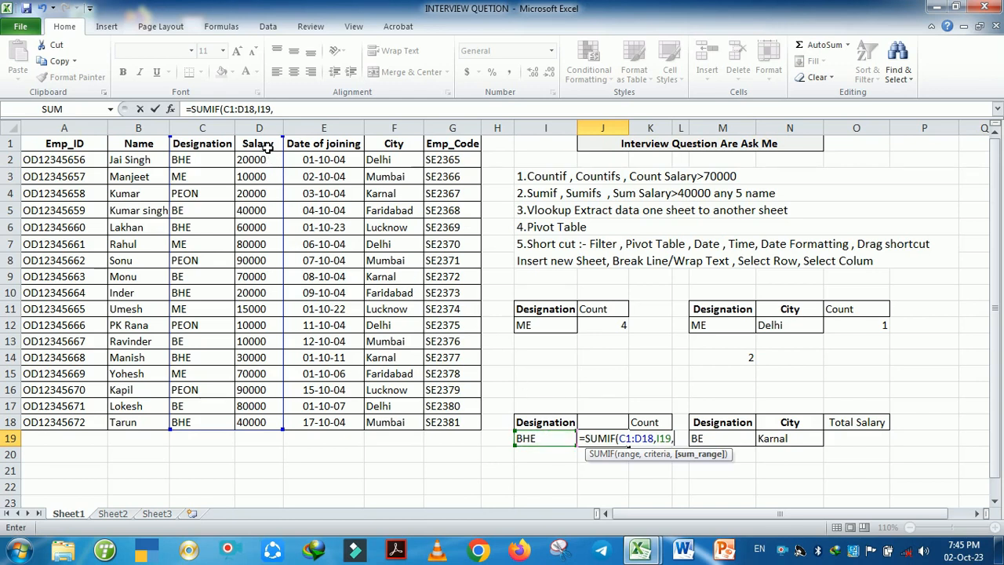
drag(265, 147, 260, 422)
key(Return)
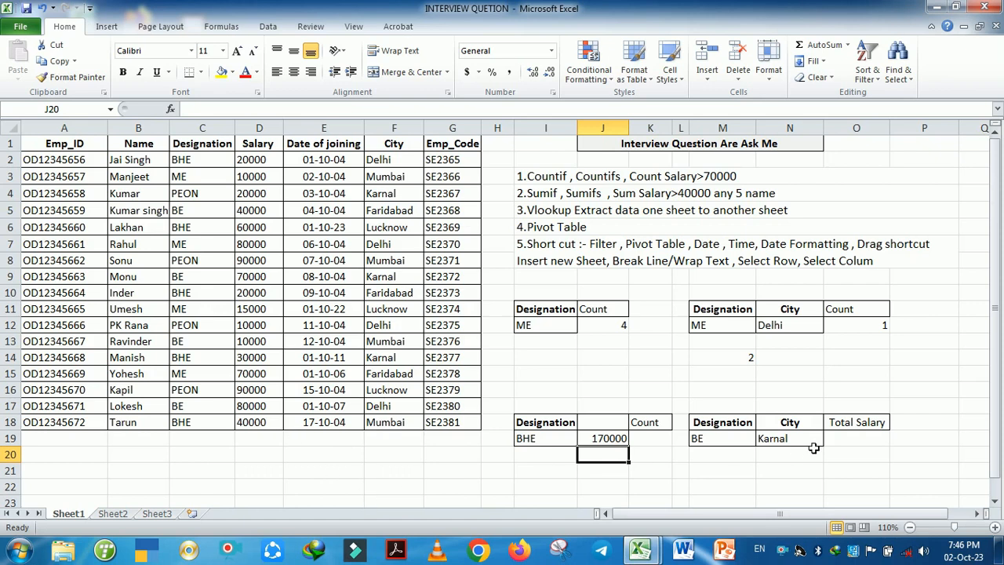
- Check the criteria in M19 and N19, begin a SUMIFS formula in Total Salary cell O19 and move its syntax tip clear
click(864, 444)
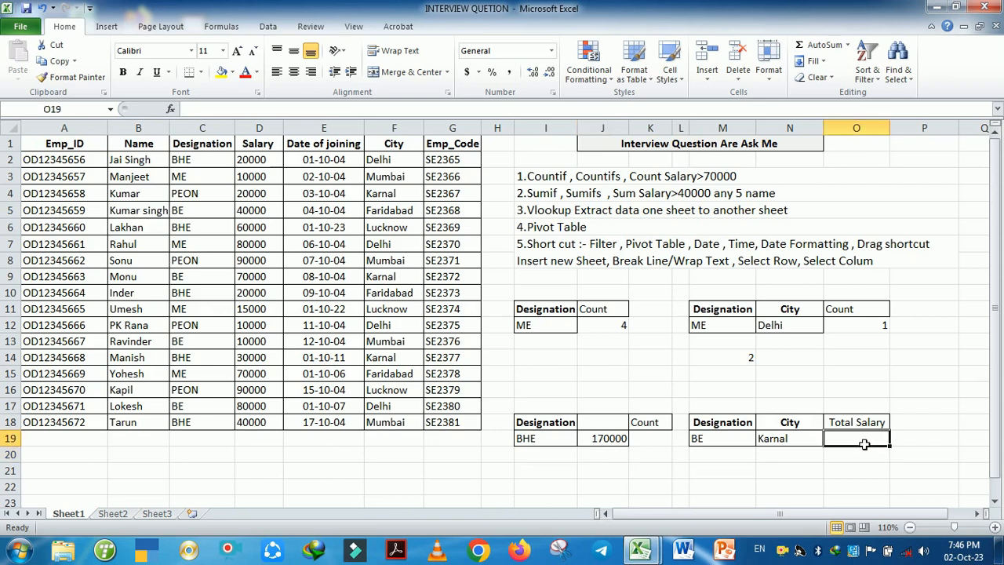
click(726, 445)
click(786, 440)
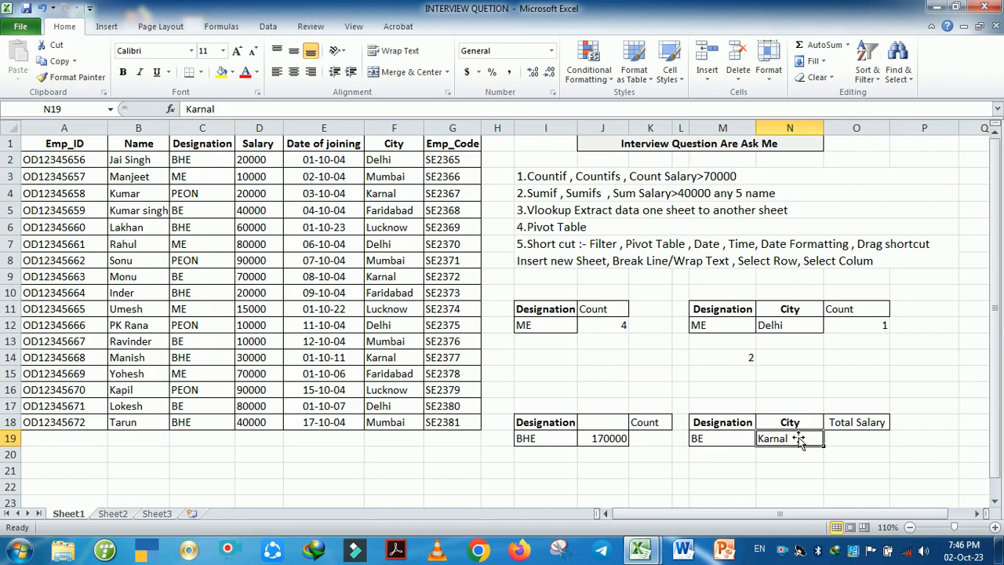
click(849, 443)
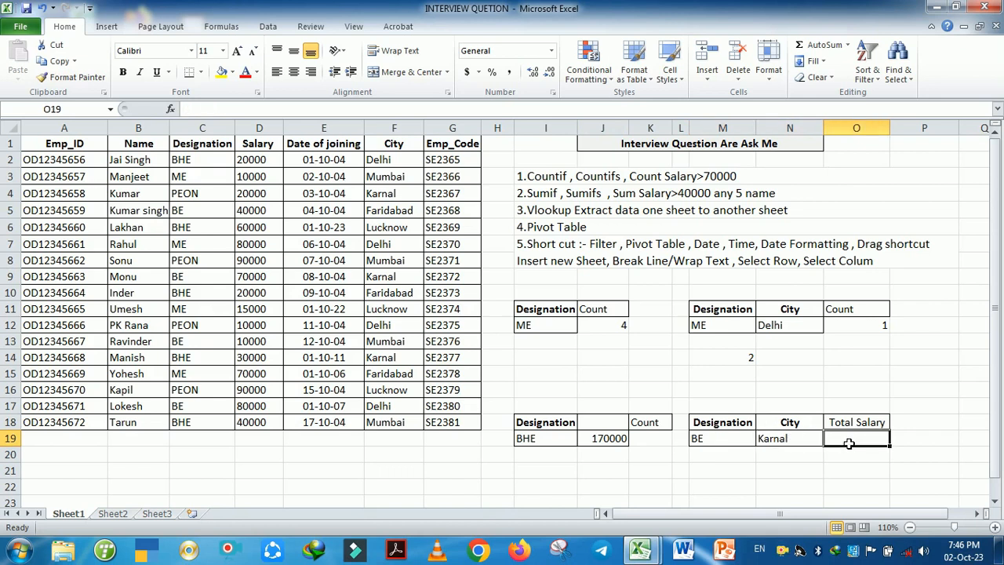
text(=)
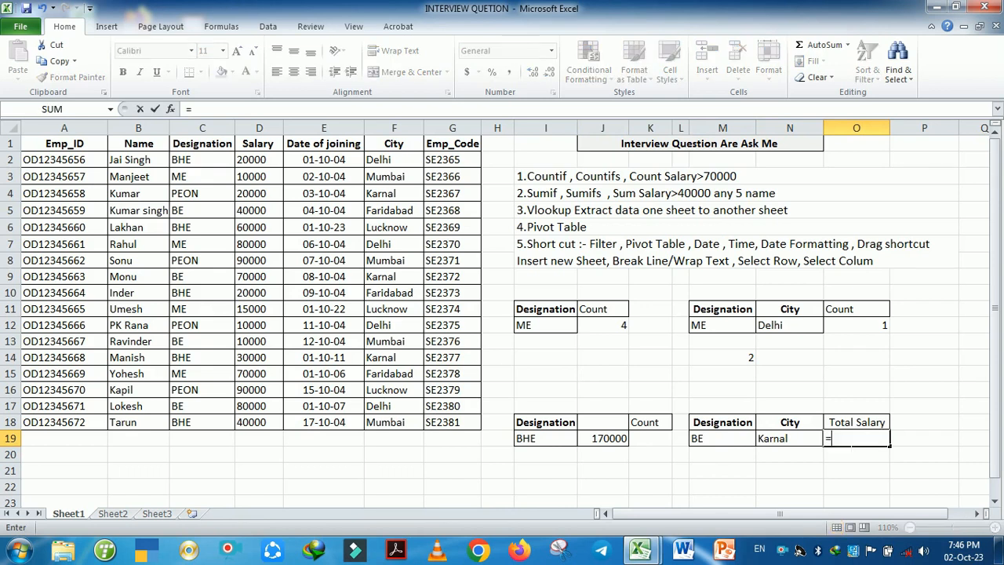
text(sumif)
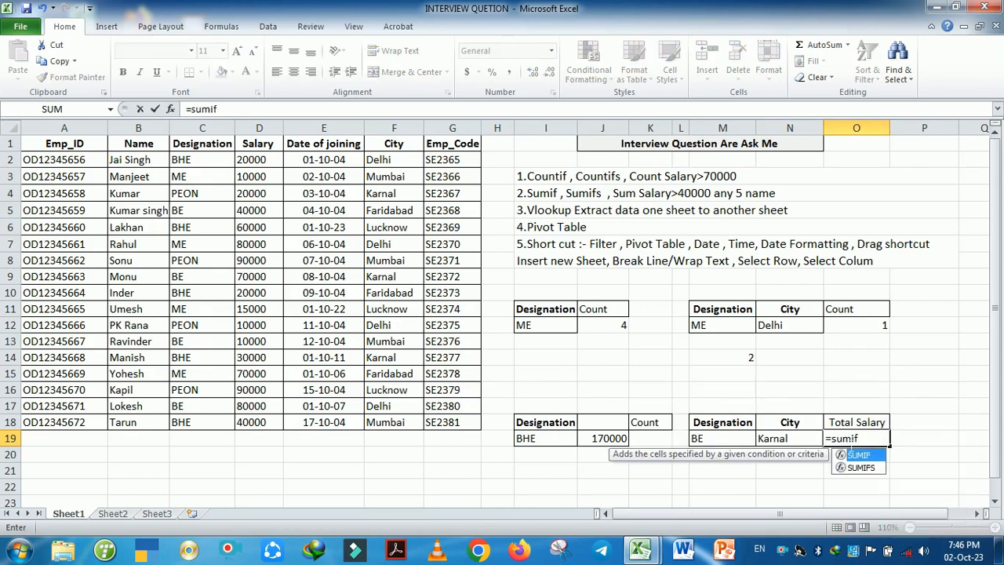
key(Down)
key(Tab)
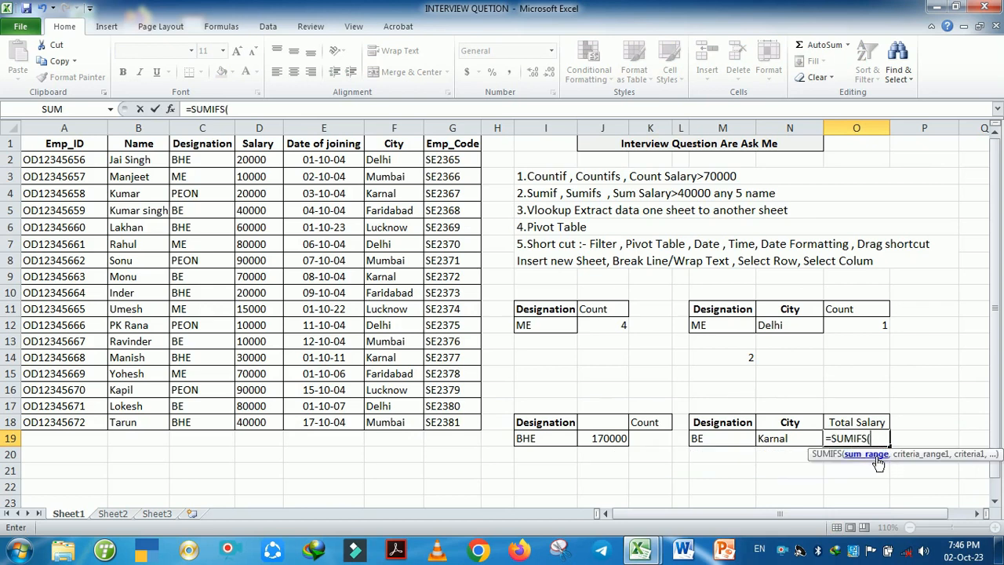
drag(904, 463, 823, 489)
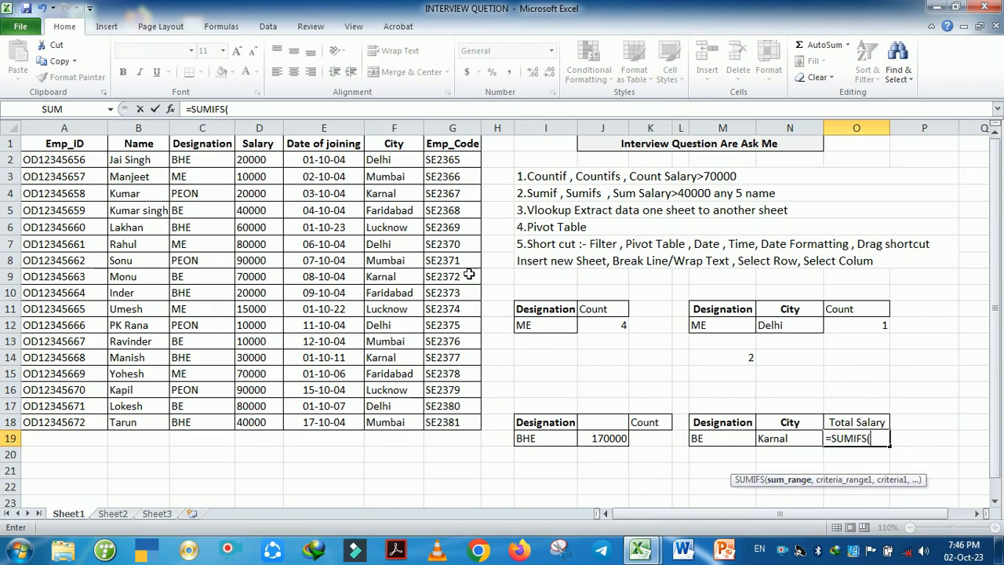
- Give the SUMIFS formula Salary sum range D1:D18 and match Designation range C1:C18 against M19
drag(268, 147, 267, 425)
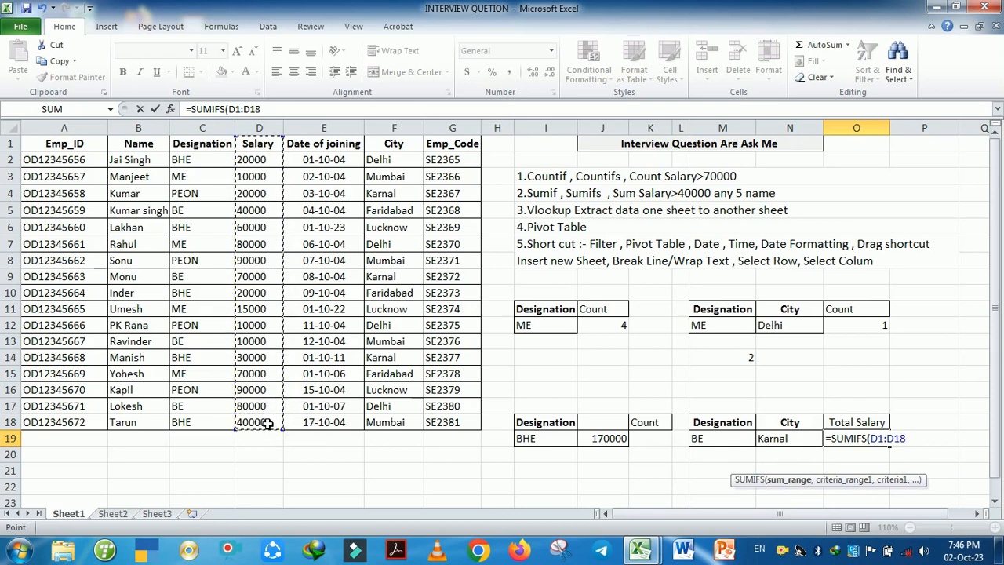
text(,)
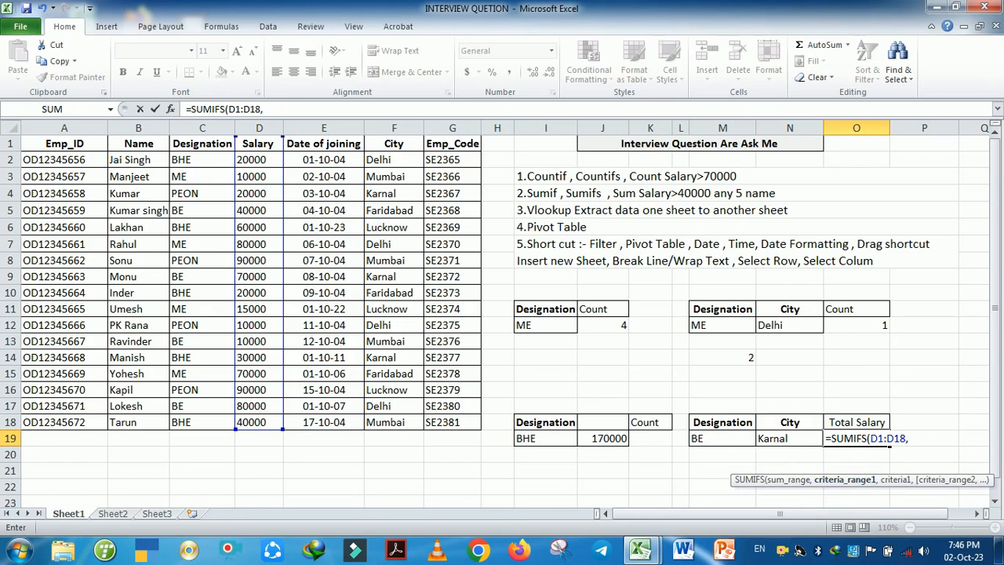
drag(208, 145, 212, 426)
text(,)
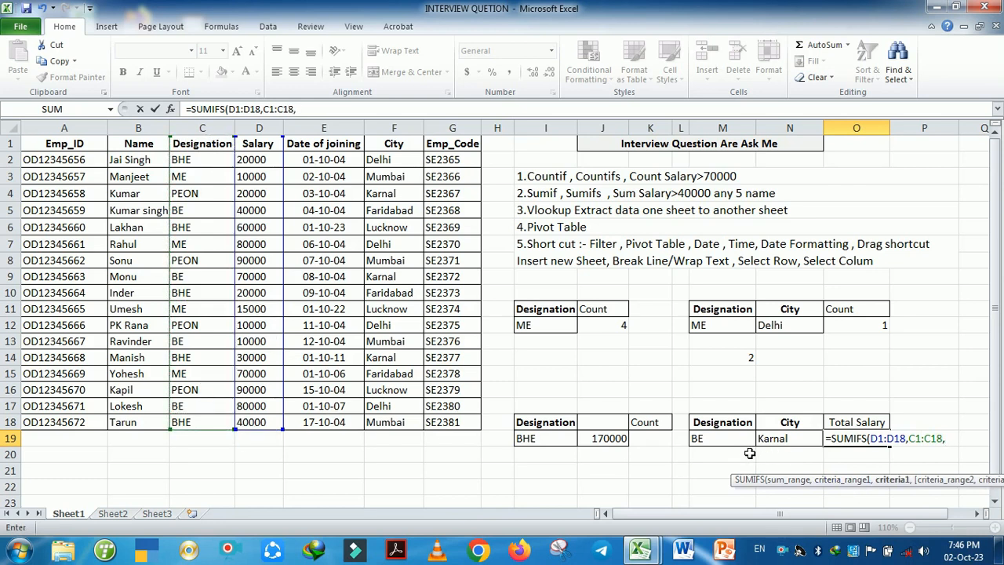
click(728, 444)
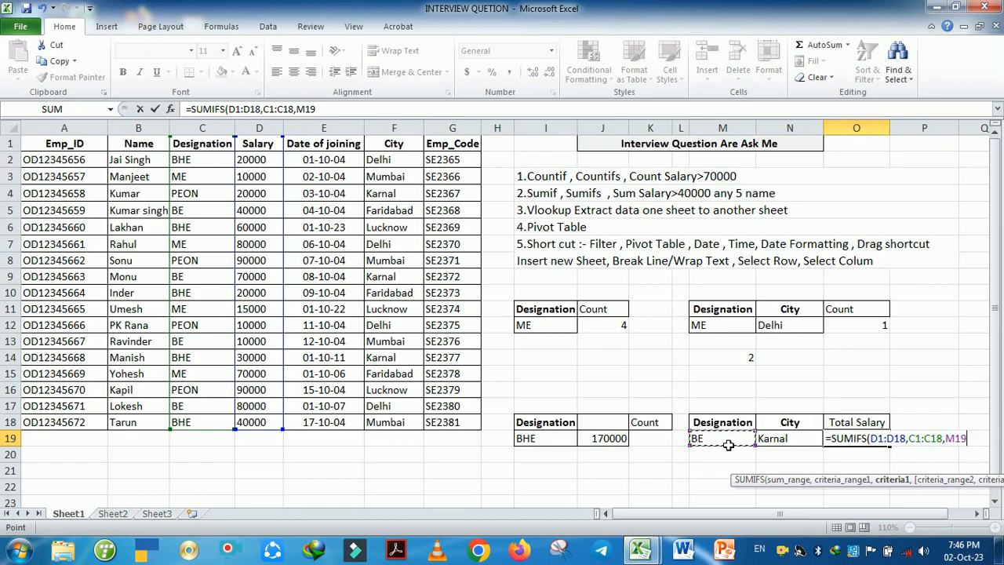
- Complete the SUMIFS formula in O19 by matching City range F1:F18 against N19
text(,)
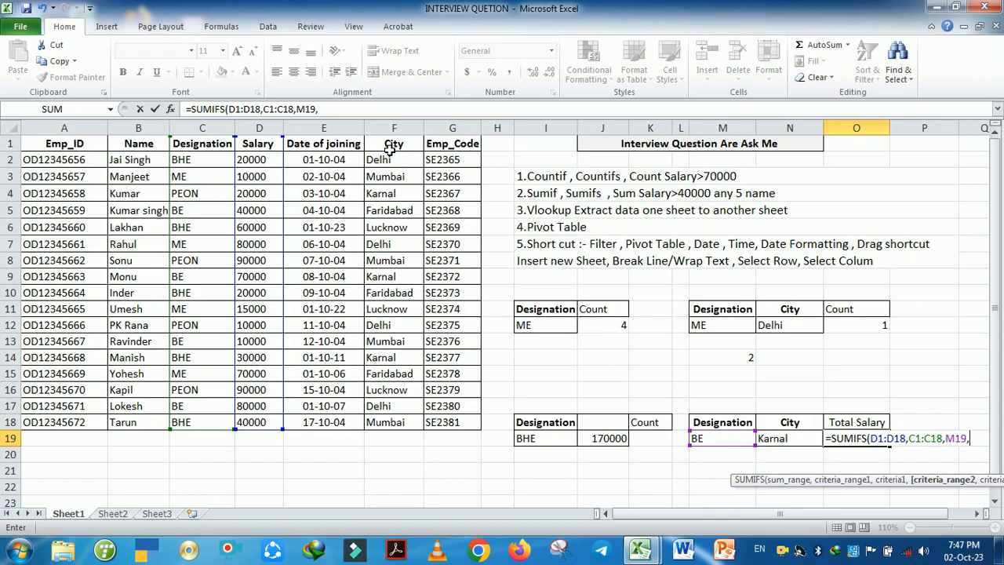
drag(390, 150, 400, 422)
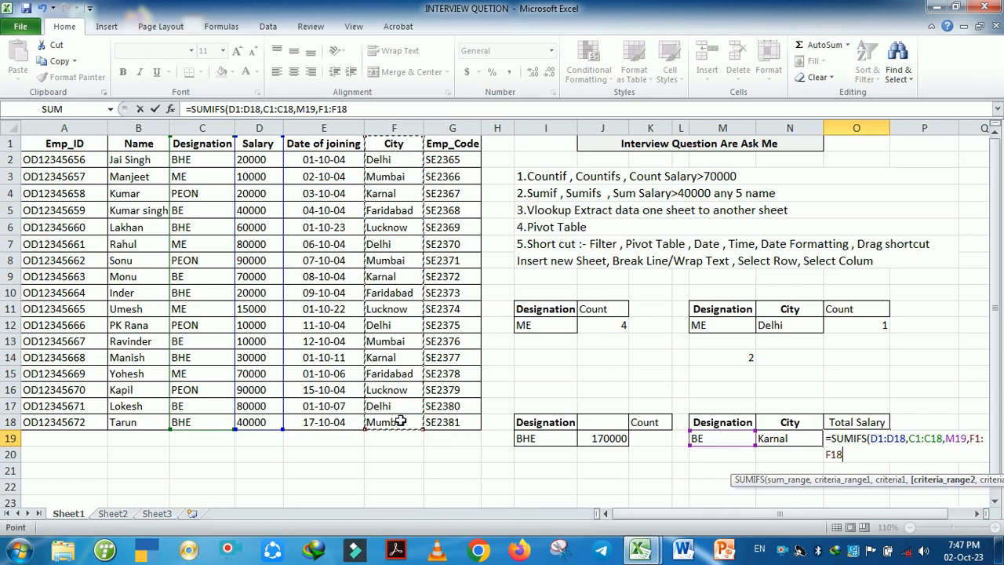
text(,)
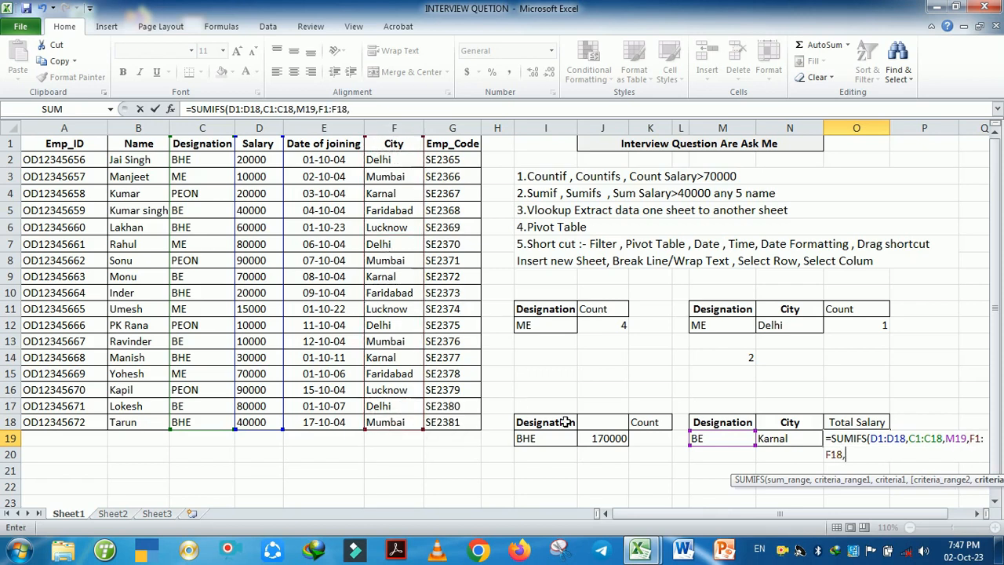
click(780, 445)
key(Return)
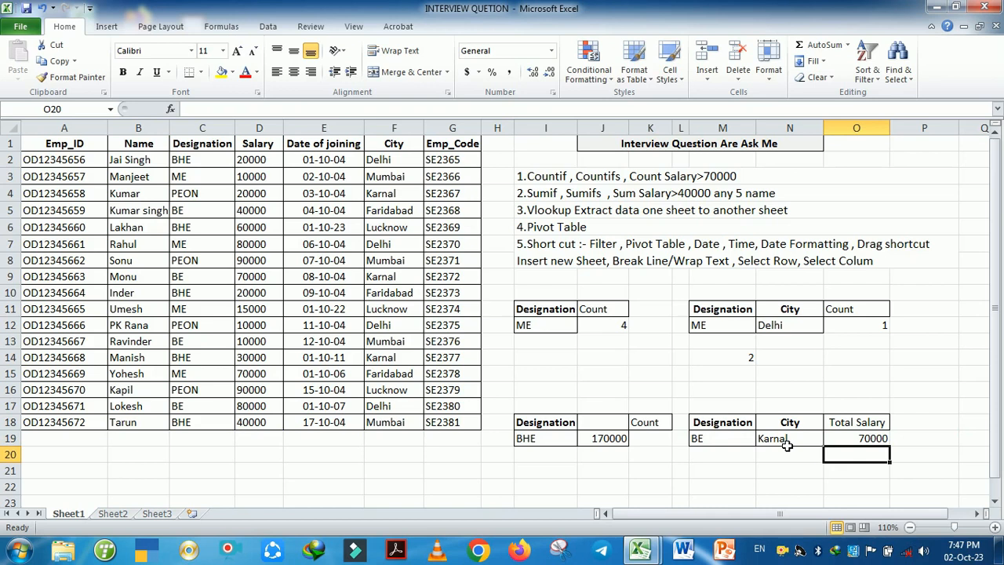
- Review the designation and city criteria in M19 and N19 and the SUMIFS formula in O19
click(747, 469)
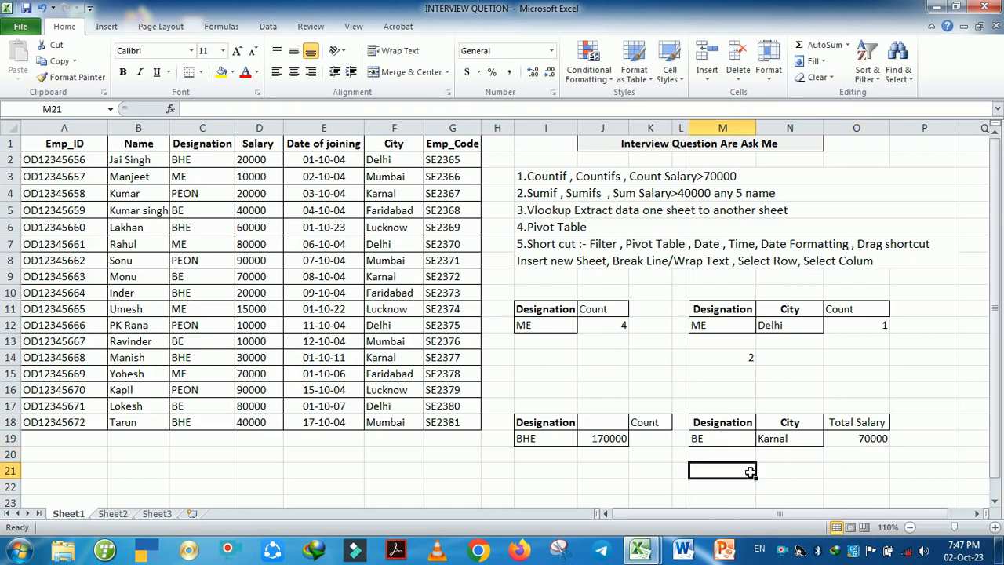
click(735, 446)
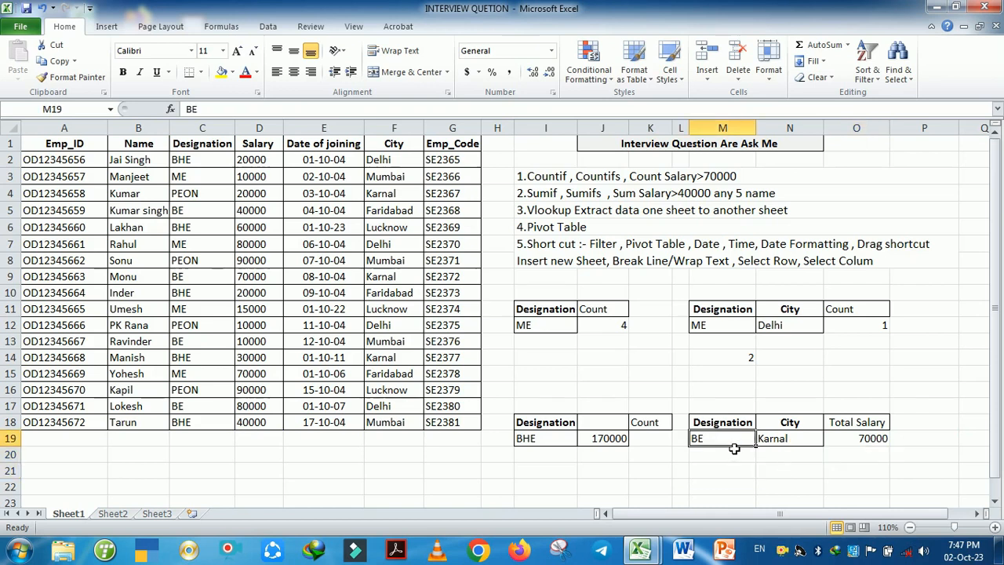
click(779, 446)
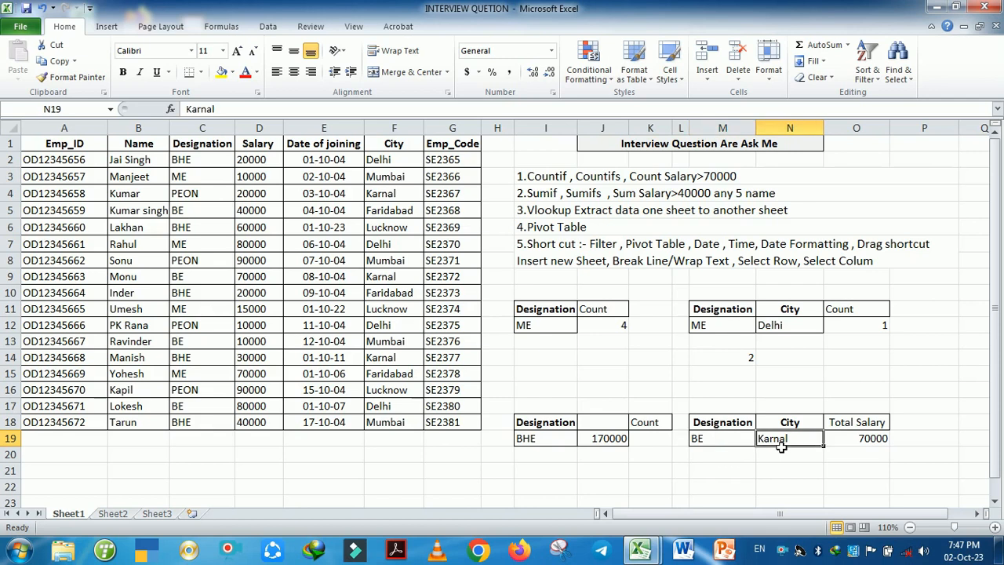
click(862, 440)
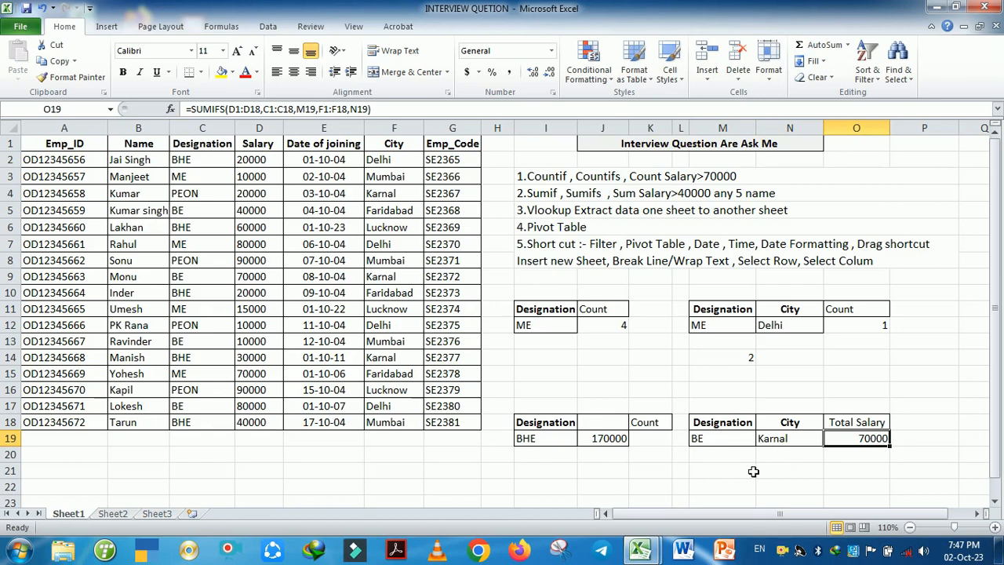
click(705, 488)
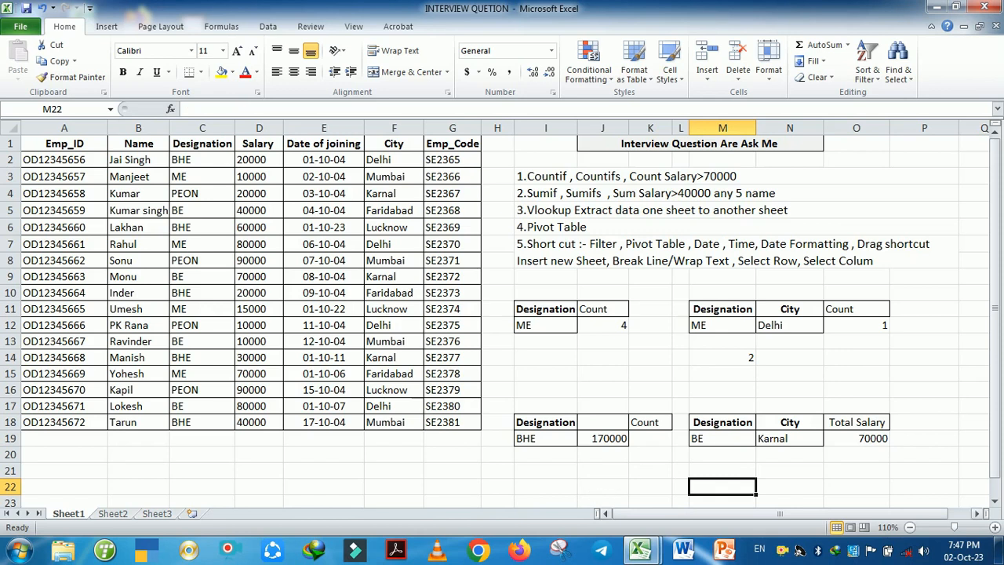
- Switch to the INTERVIEW QUETION 1 workbook
mouse_move(642, 550)
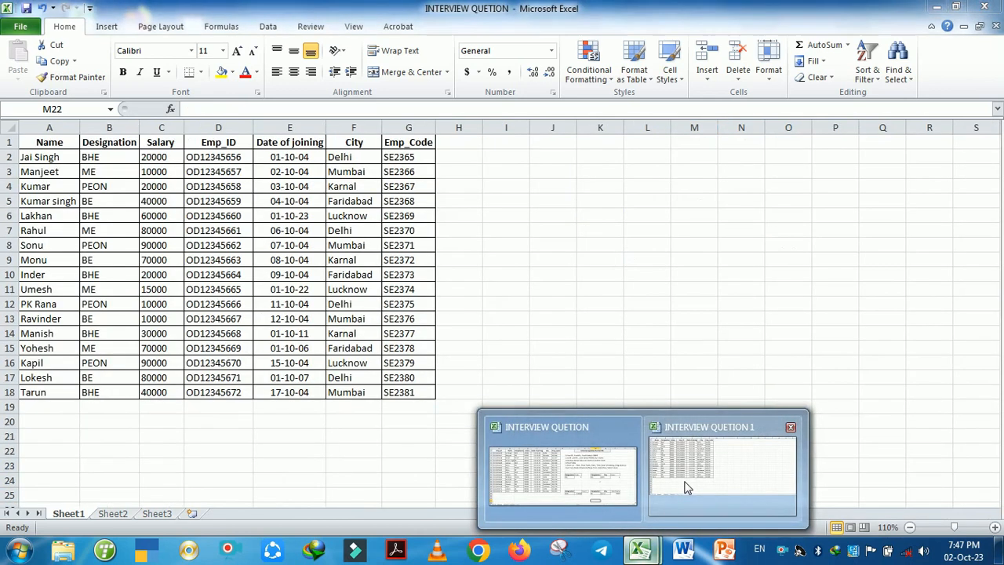
click(688, 480)
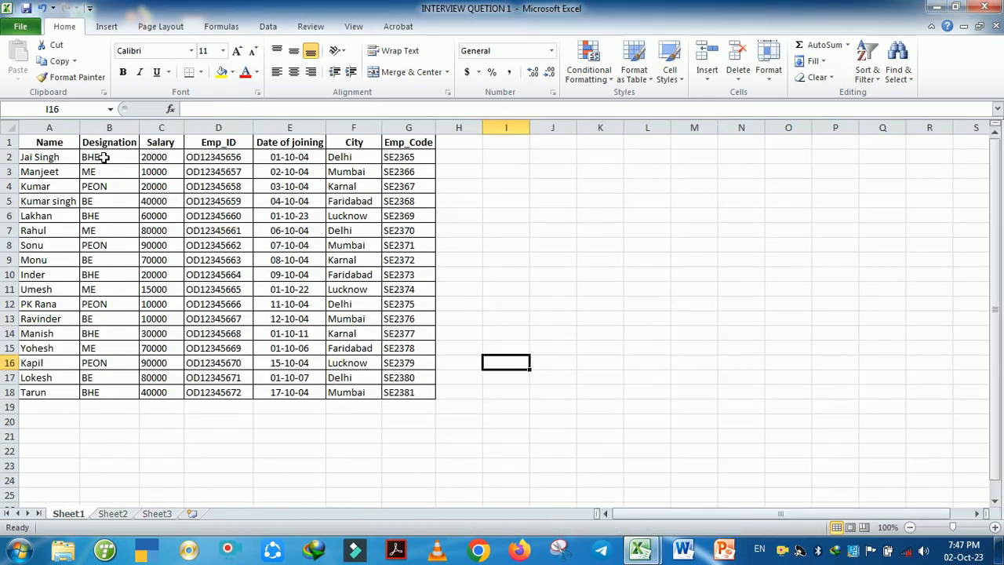
- Try to cut the Name range A1:A8 and the Salary range C1:C8 together
drag(65, 142, 59, 253)
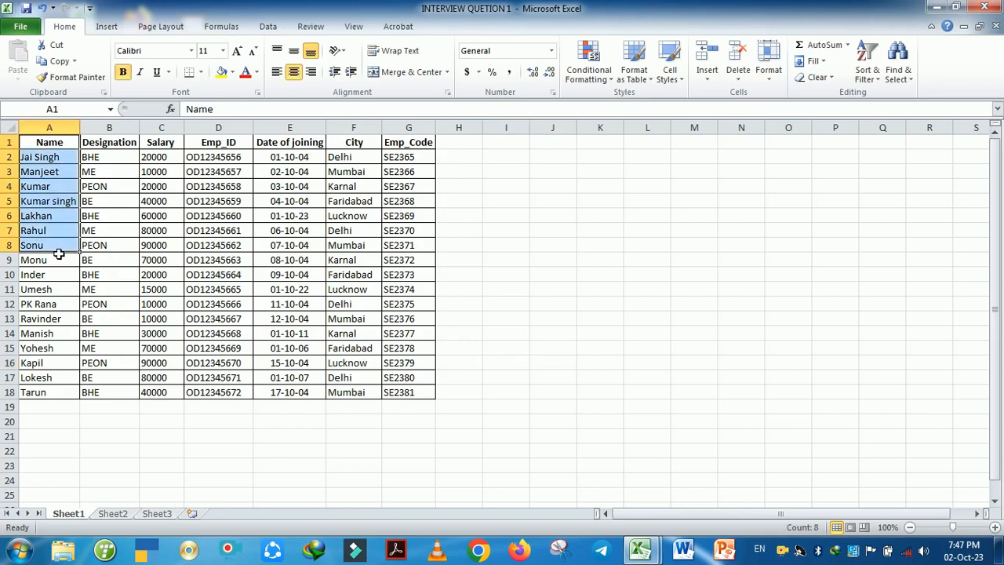
ctrl+click(175, 147)
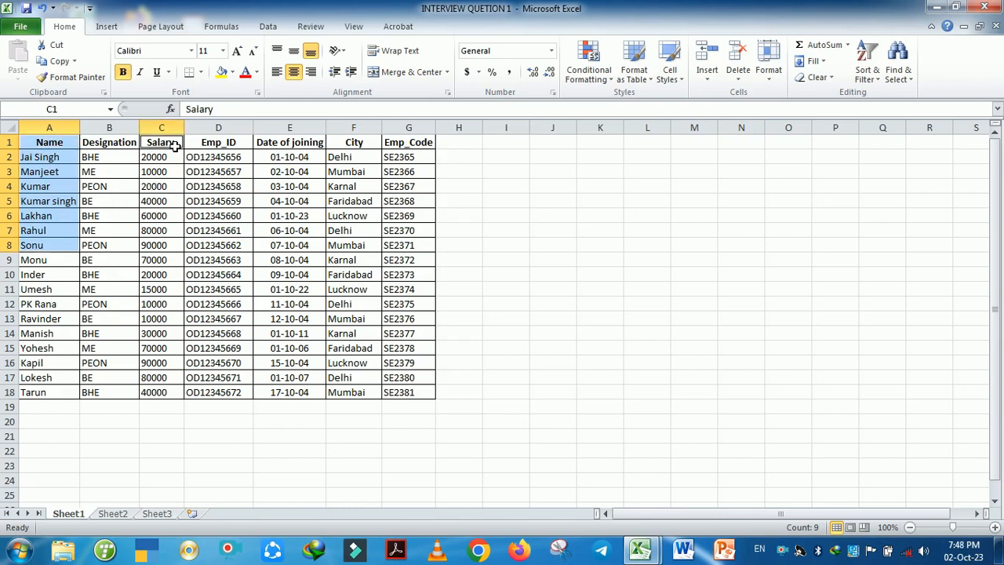
drag(174, 143, 171, 245)
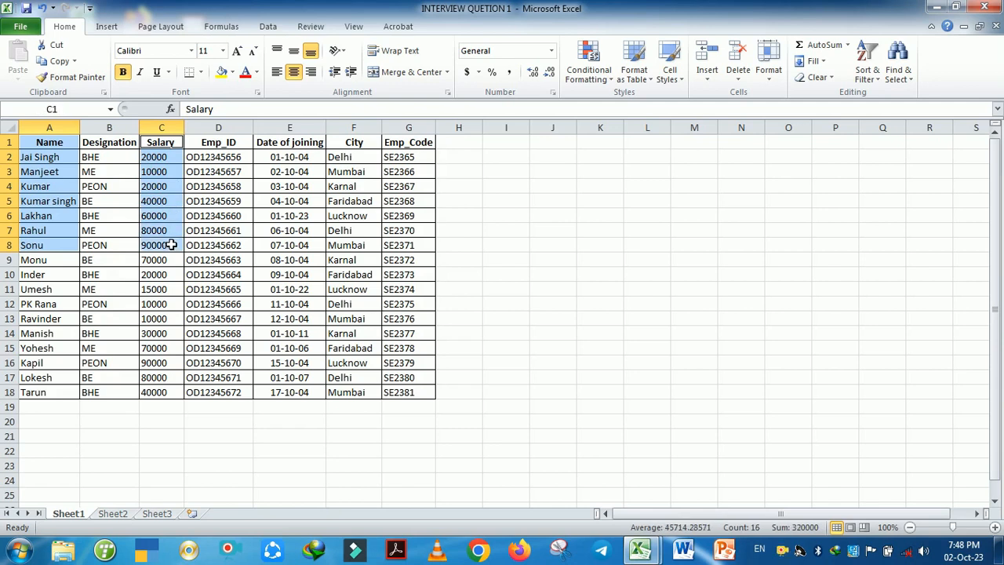
key(ctrl+x)
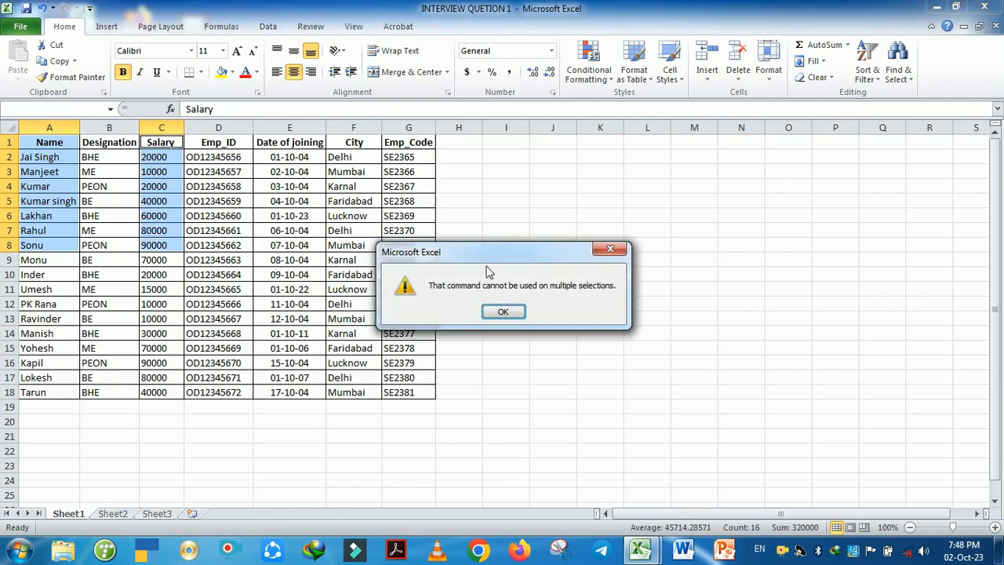
click(610, 251)
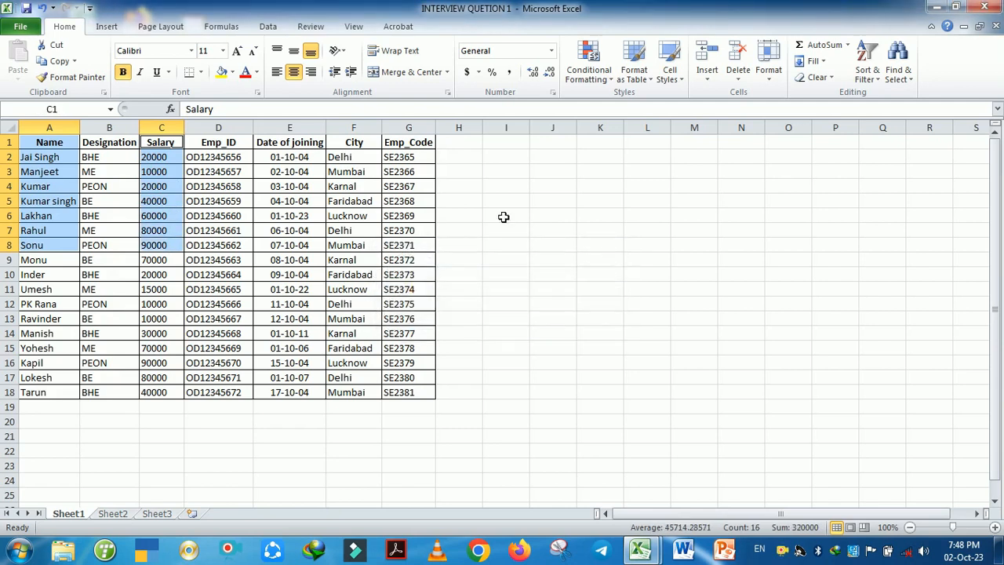
- Copy the Name range A1:A8 to J1 and autofit the width of column J
click(129, 171)
drag(58, 142, 56, 246)
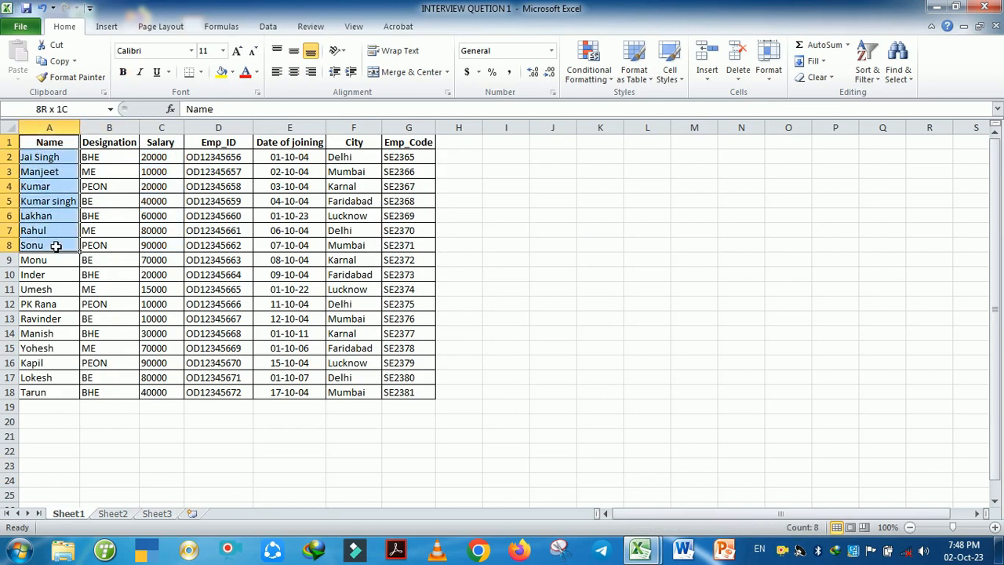
key(ctrl+x)
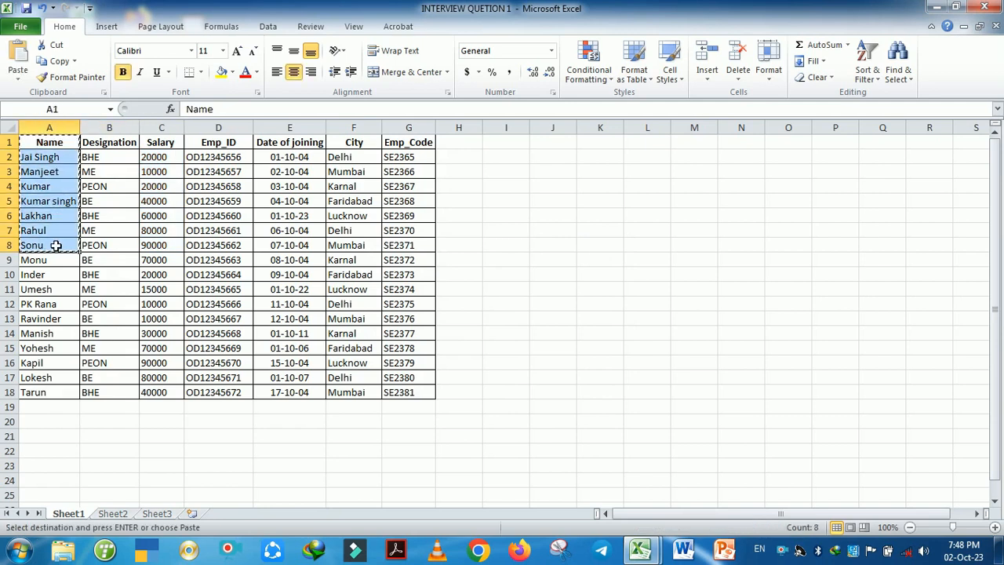
click(564, 143)
key(Return)
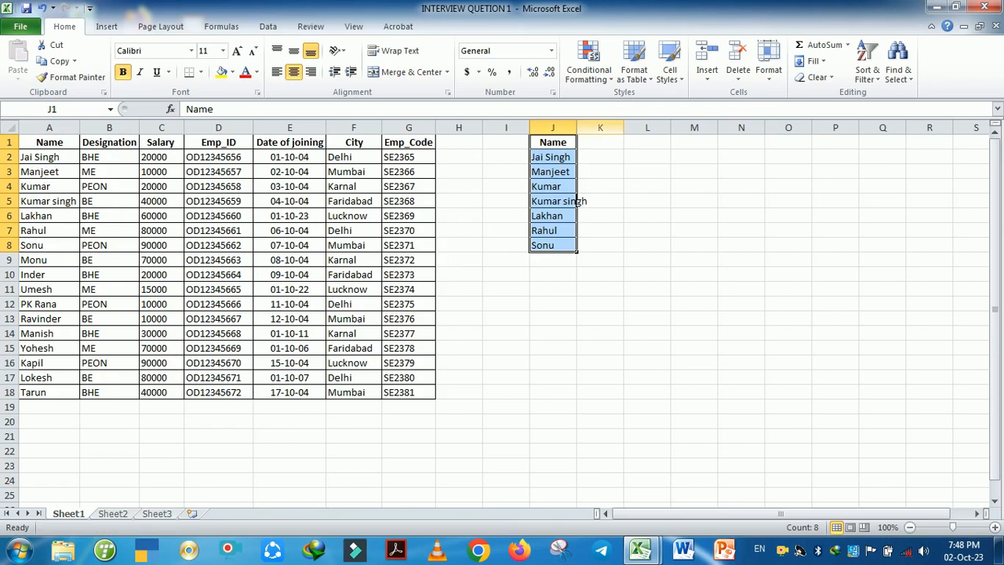
double_click(577, 128)
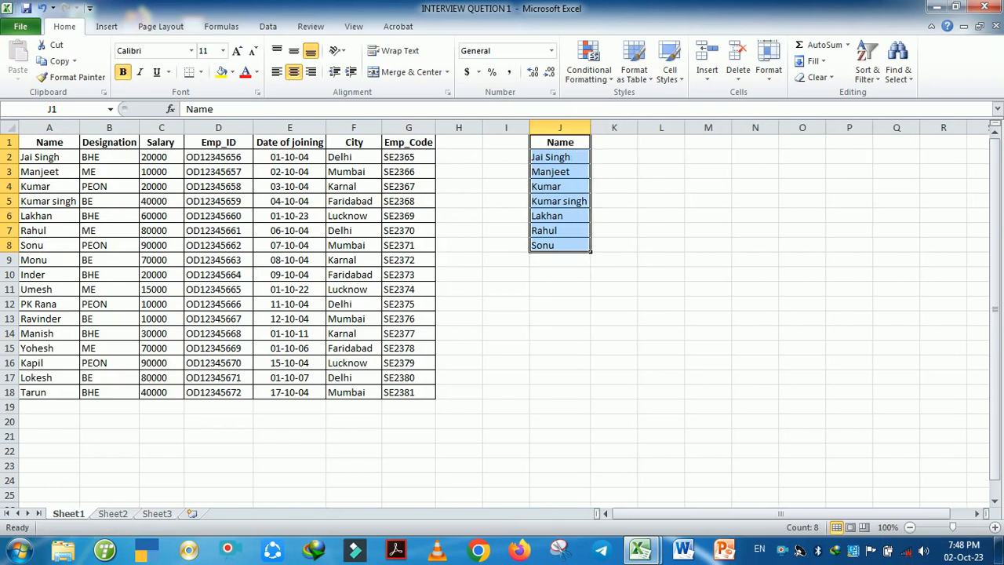
- Copy the Salary range C1:C6 to K1, beside the copied names
click(176, 146)
key(shift+Down)
key(shift+Down)
key(shift+Down)
key(shift+Down)
key(shift+Down)
key(shift+Down)
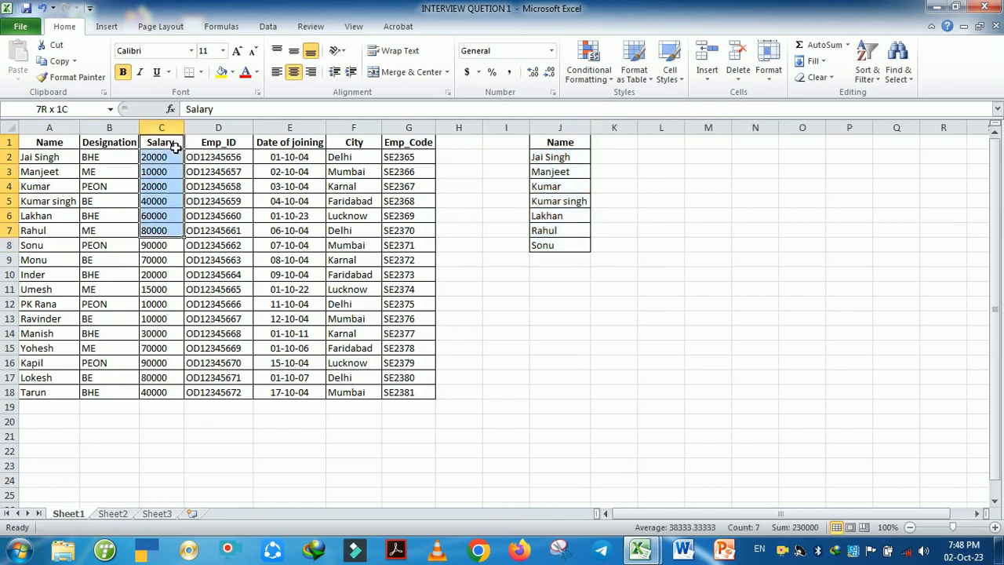
key(shift+Up)
key(ctrl+c)
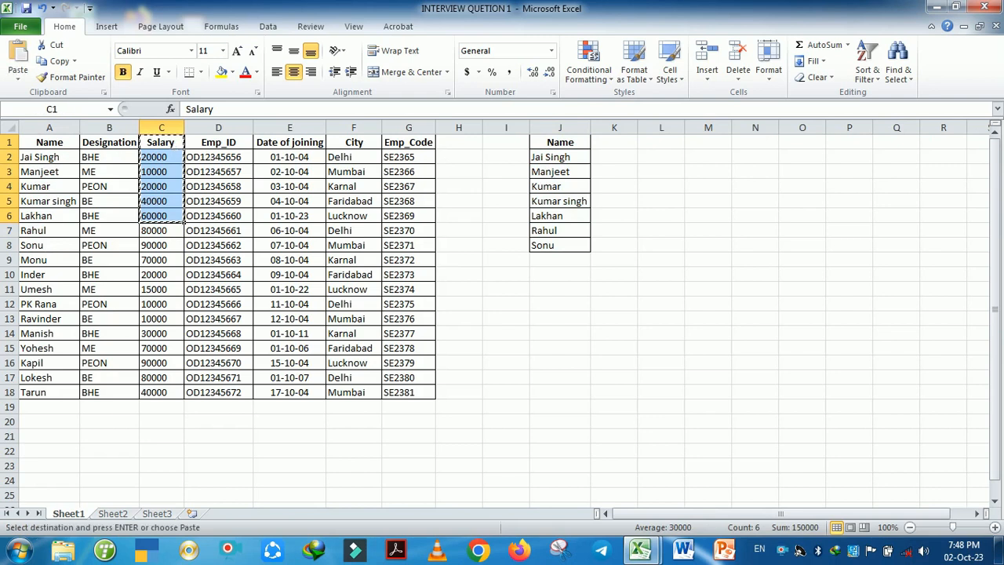
click(608, 145)
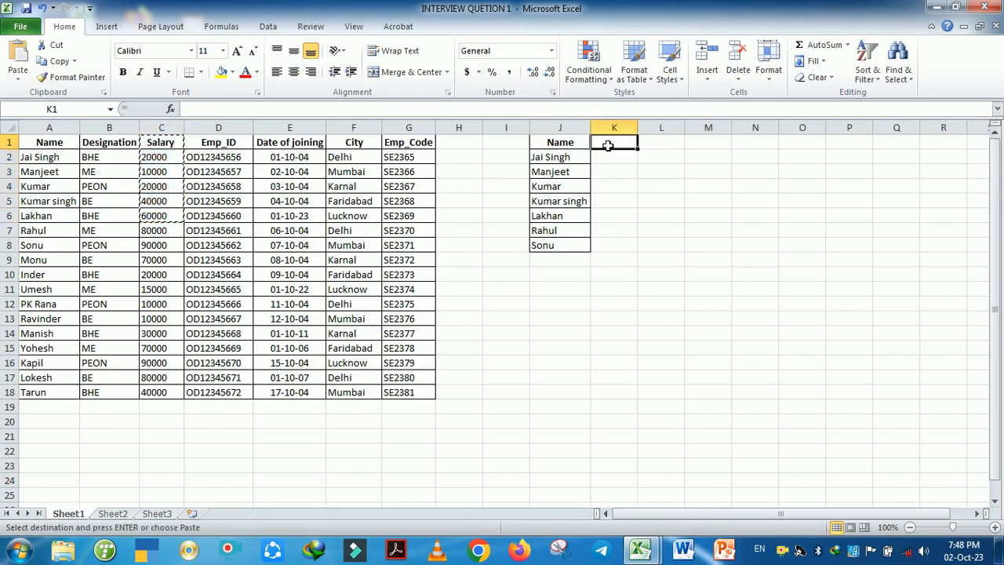
key(ctrl+v)
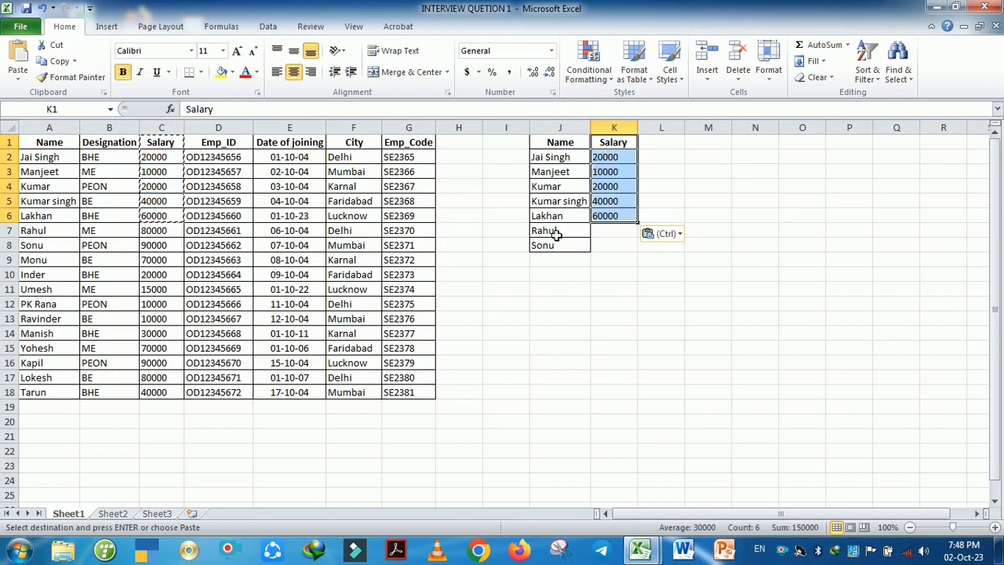
- Clear the two extra names in J7:J8 that have no salary beside them
drag(555, 235, 573, 254)
key(Delete)
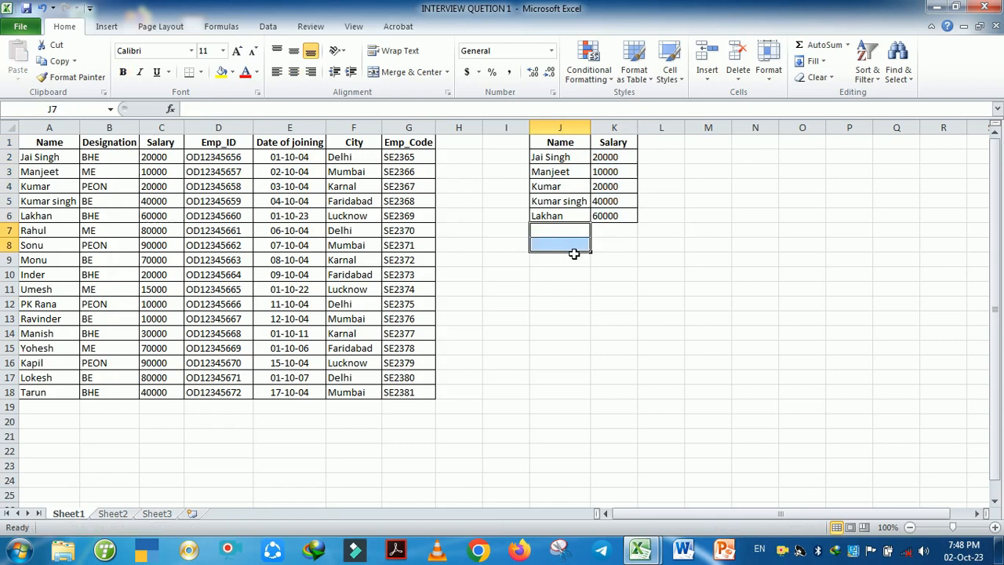
click(507, 317)
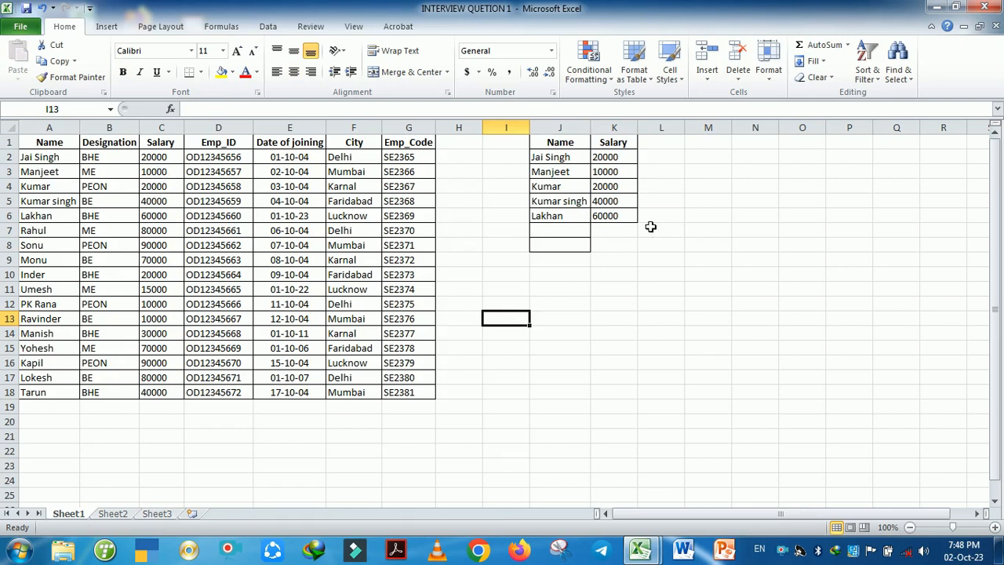
- Enter the salary criterion >30000 in cell M2
click(715, 164)
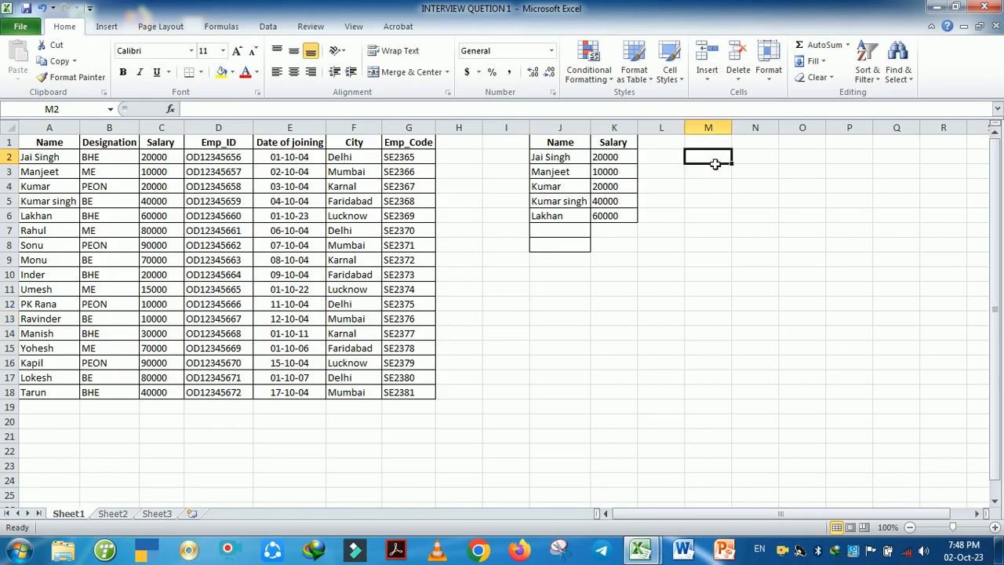
text(>30000)
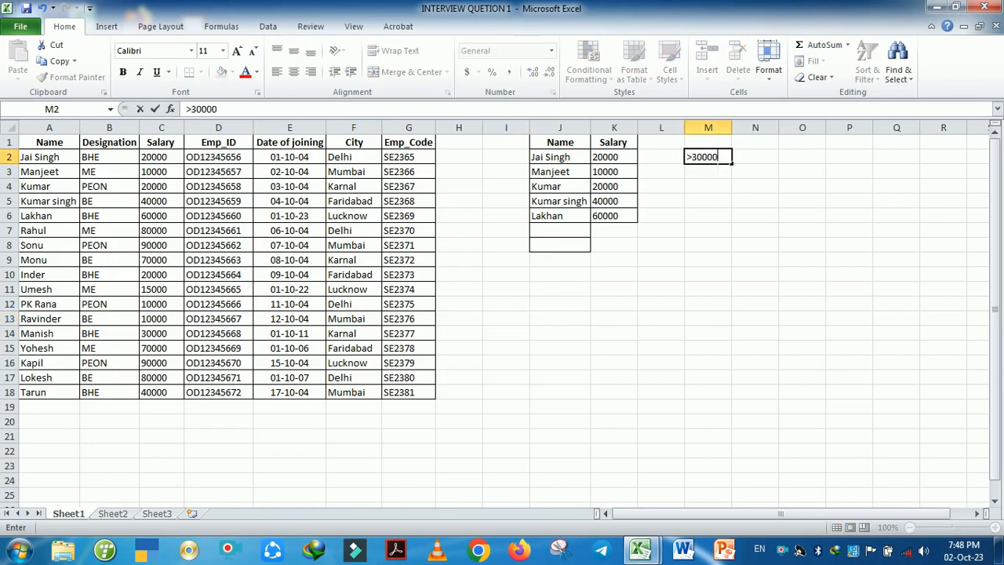
key(Return)
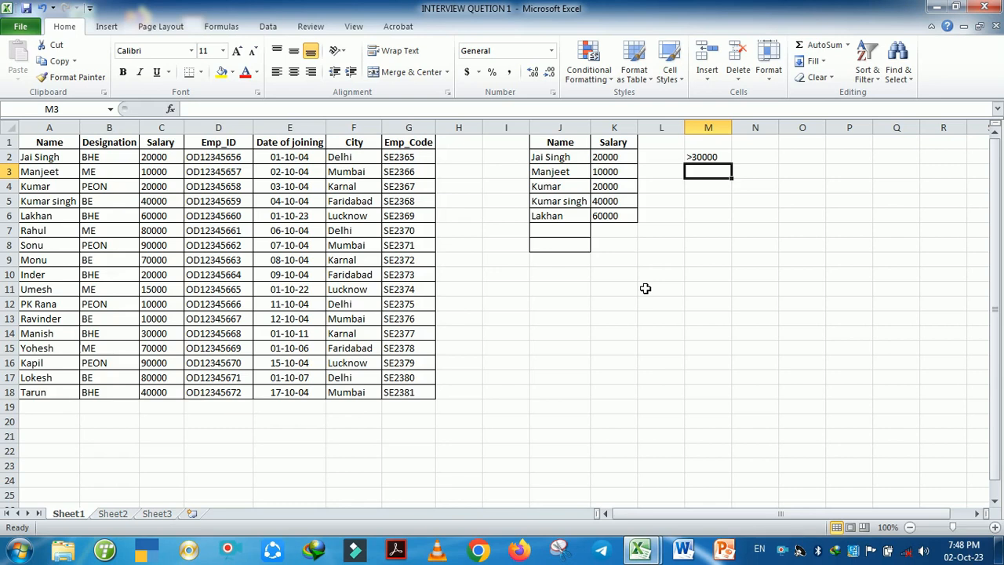
- Enter a SUMIFS formula in M7 with K1:K6 as both sum and criteria range and "30000" as the criterion
click(663, 235)
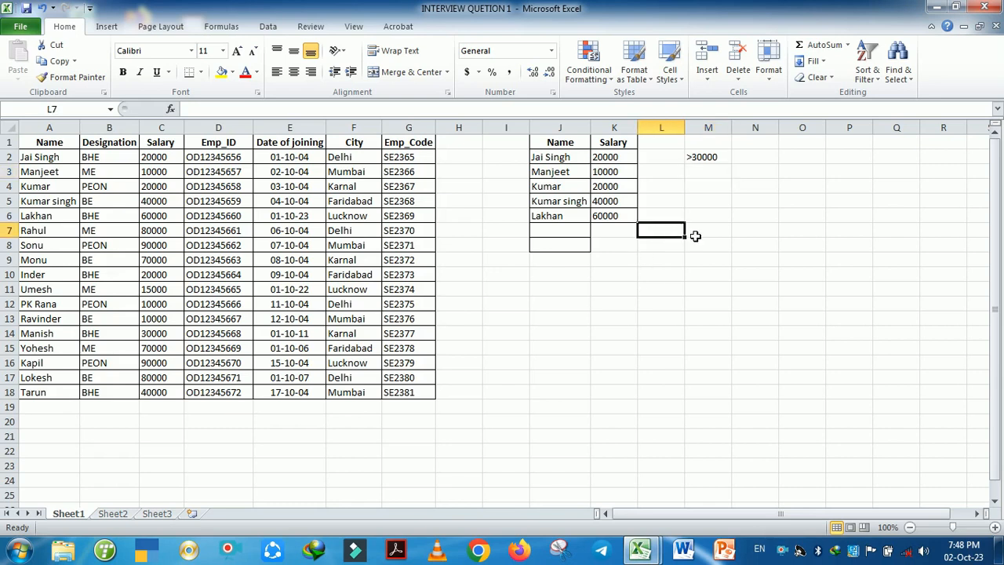
click(694, 235)
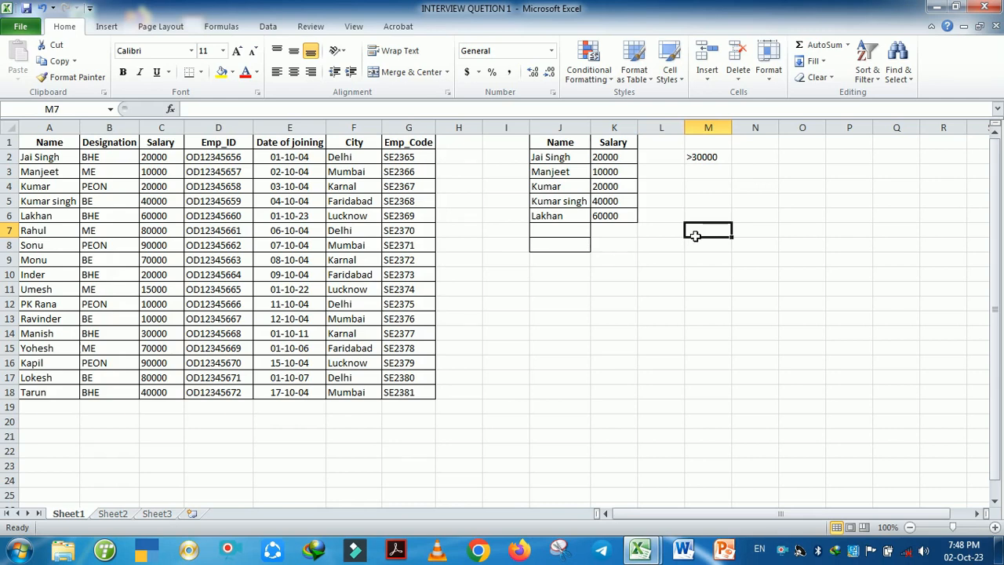
text(=sumifs)
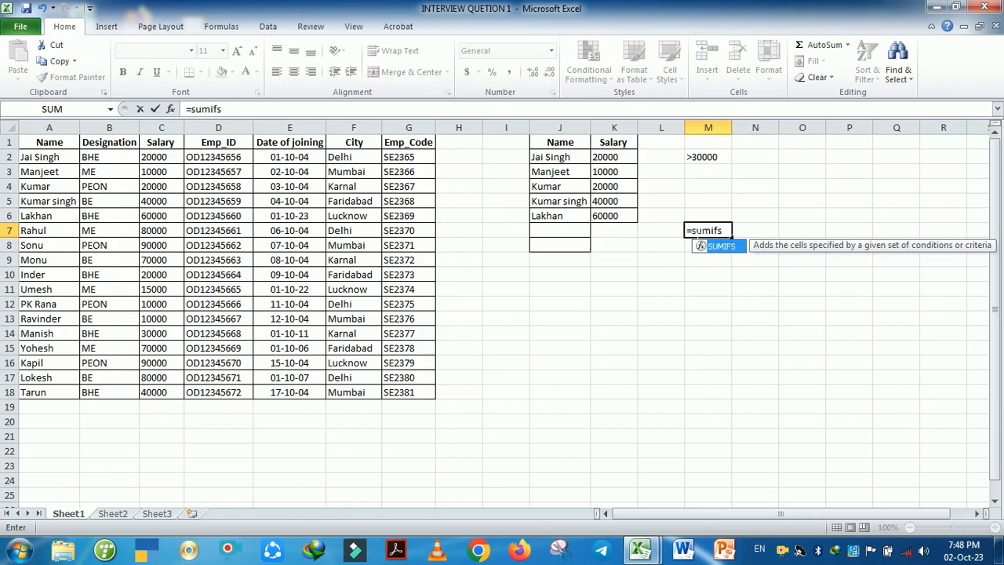
key(Tab)
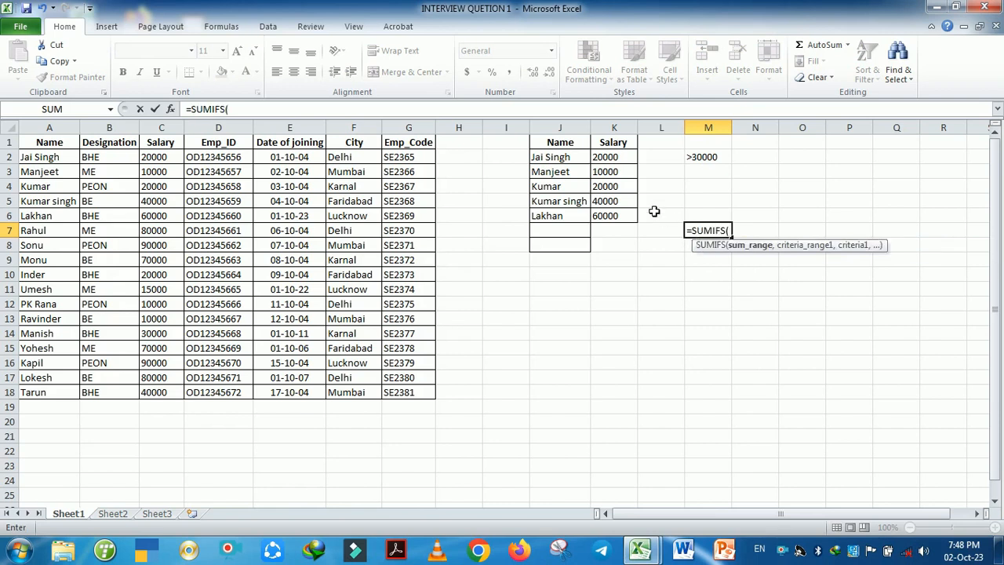
drag(613, 143, 614, 218)
text(,)
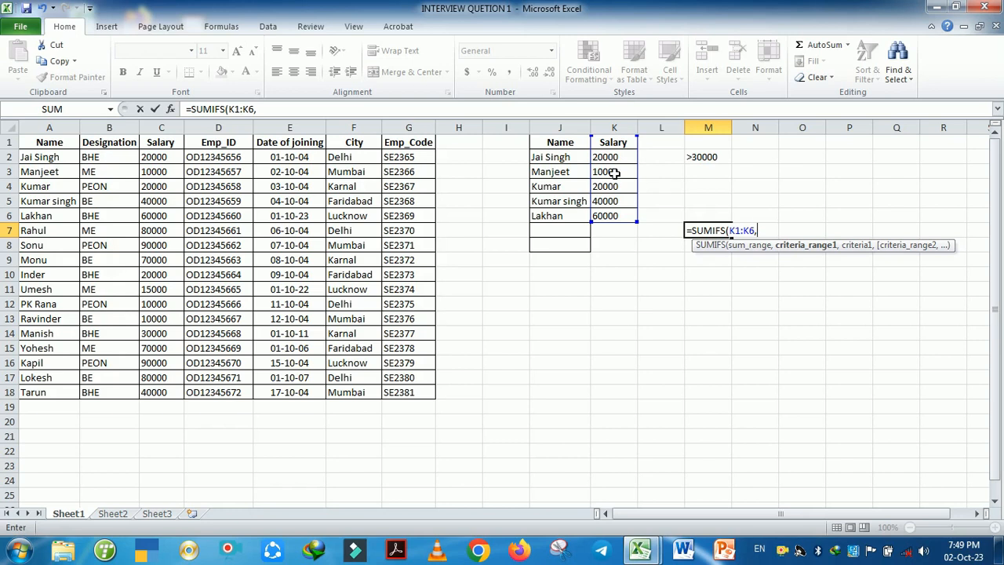
drag(617, 144, 619, 217)
text(,)
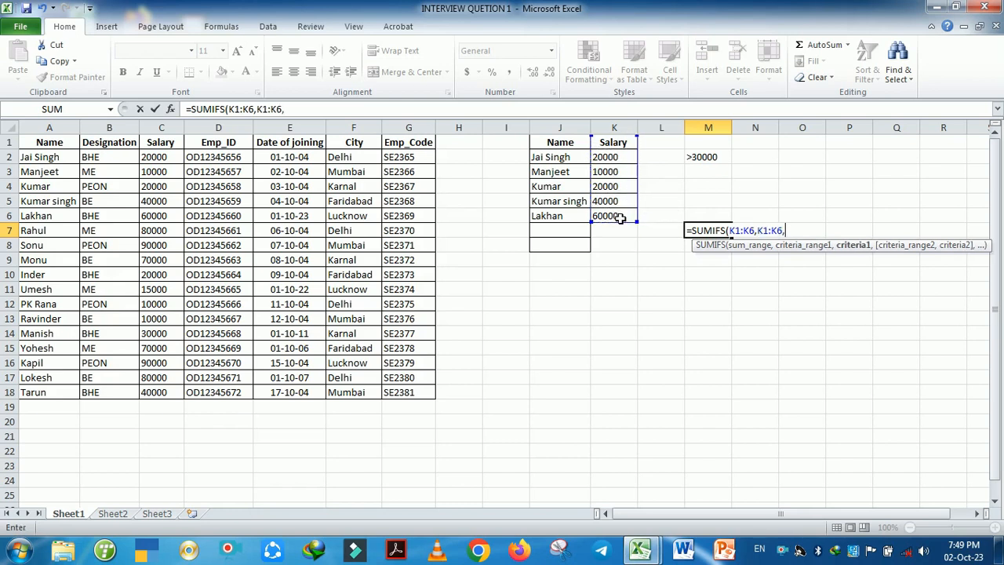
text("30000"))
key(Return)
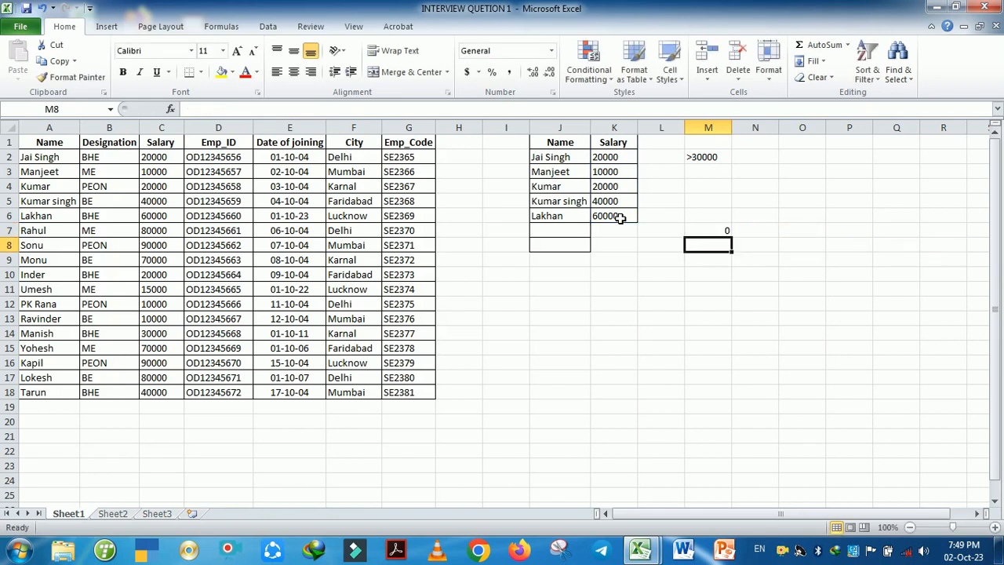
- Change the criterion of the SUMIFS formula in M7 to ">30000"
key(Up)
key(F2)
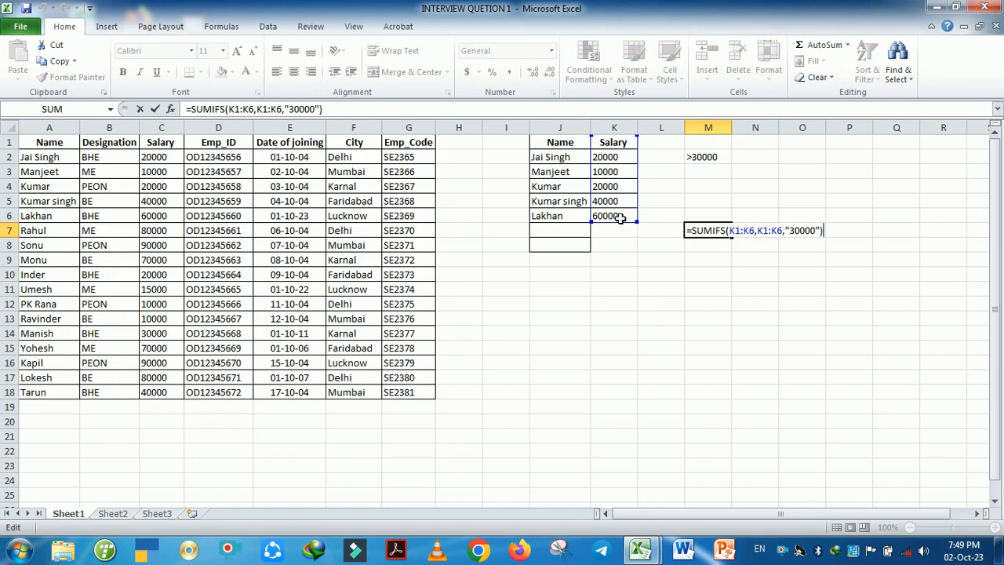
key(BackSpace)
key(BackSpace)
key(BackSpace)
key(BackSpace)
key(BackSpace)
key(BackSpace)
key(BackSpace)
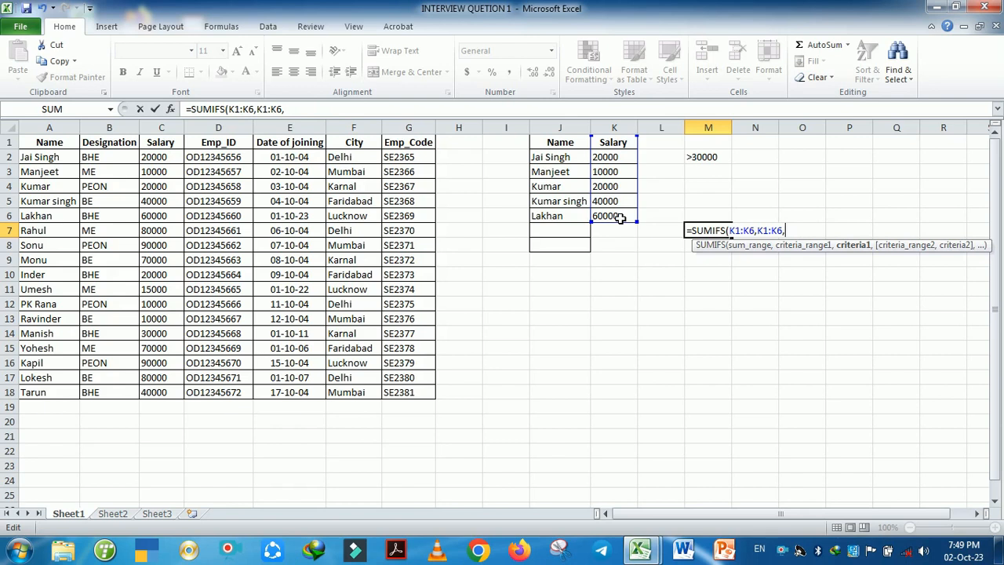
text(">30000)
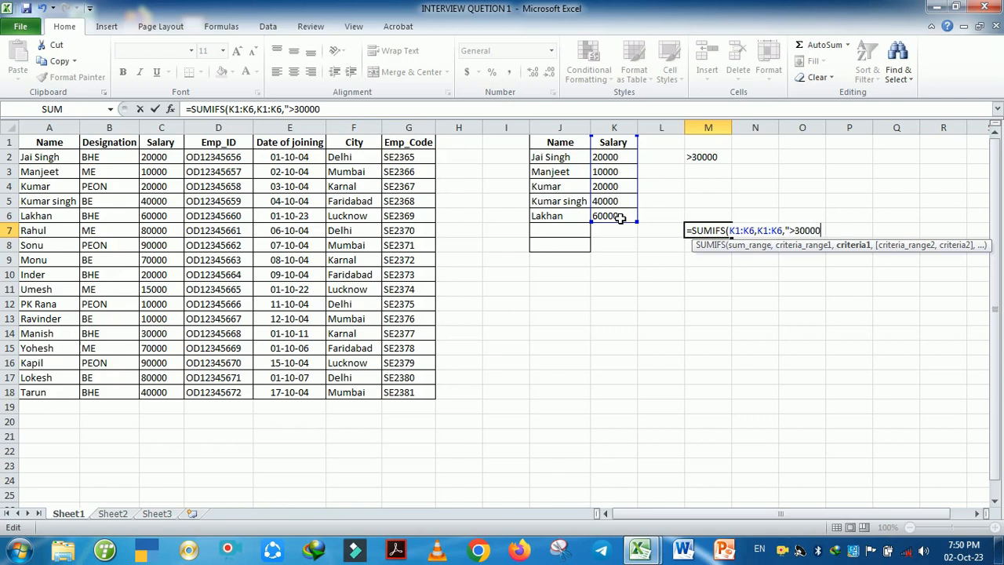
text(")
key(Return)
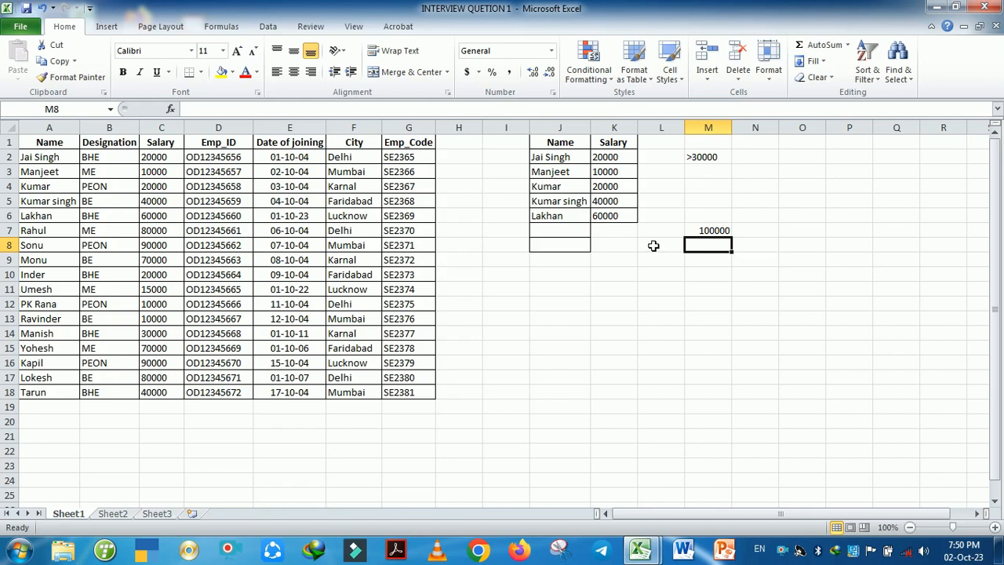
- Check the SUMIFS result in M7 against the salaries in K5:K6 and review the formula's arguments
drag(582, 206, 611, 214)
click(610, 203)
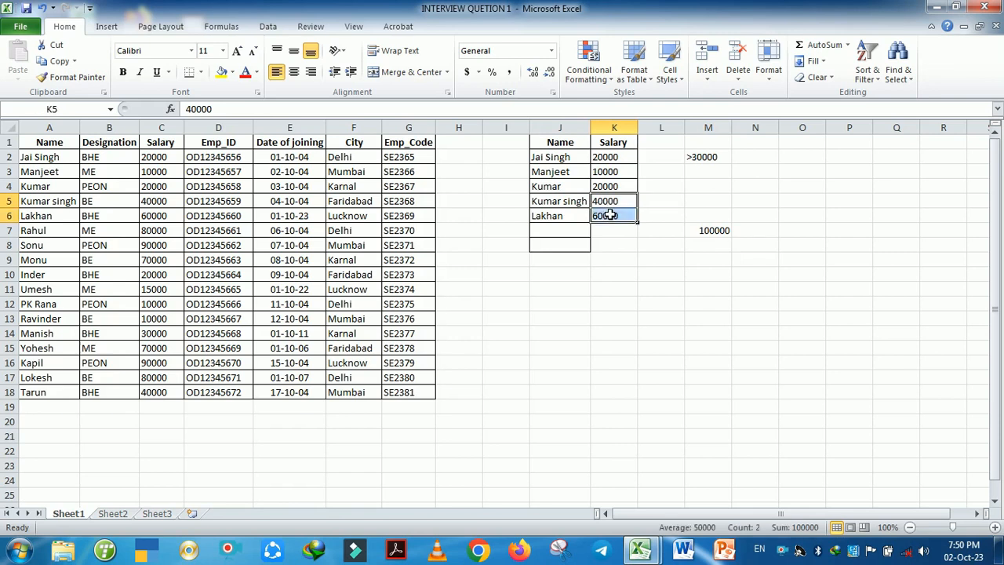
click(706, 260)
click(711, 232)
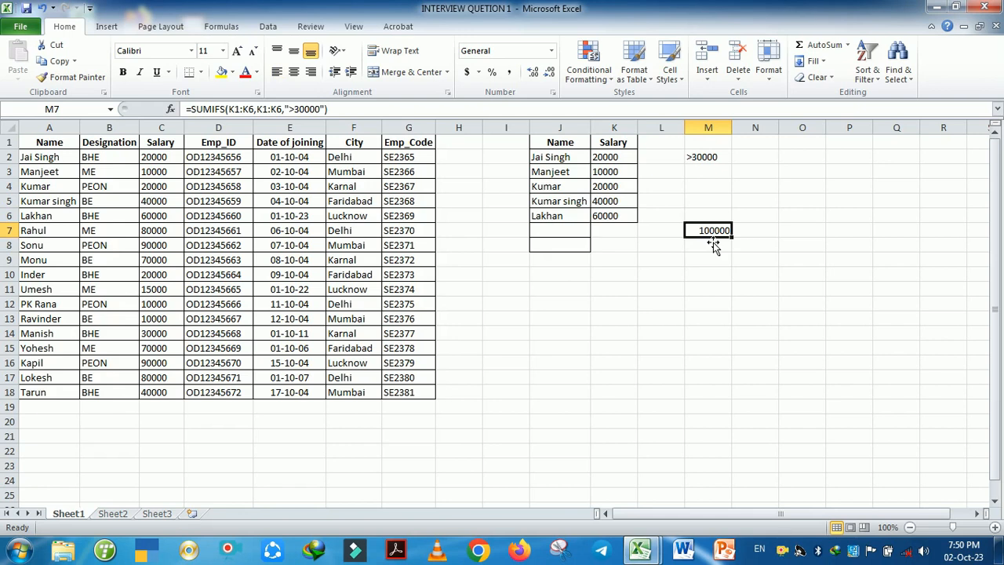
click(717, 264)
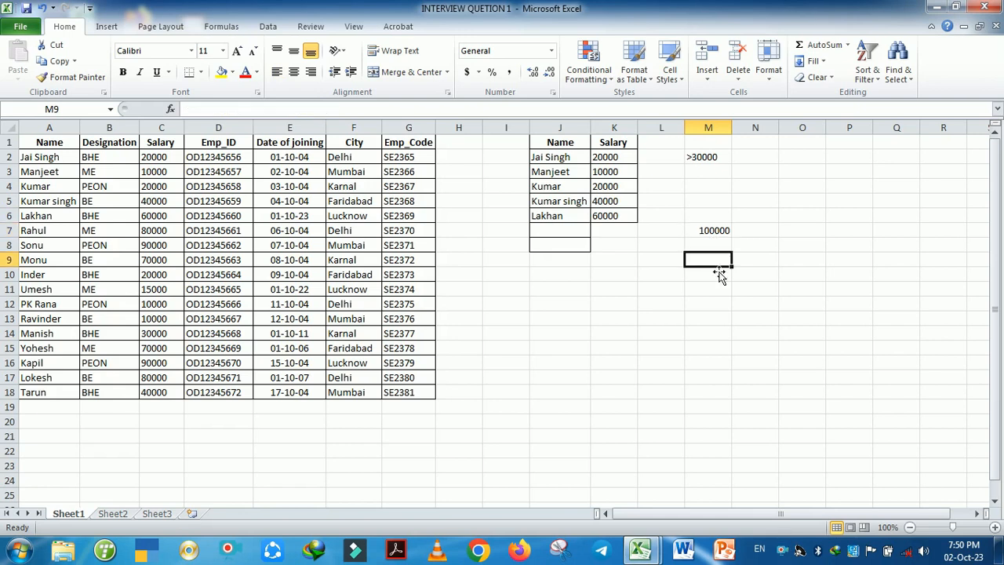
double_click(705, 232)
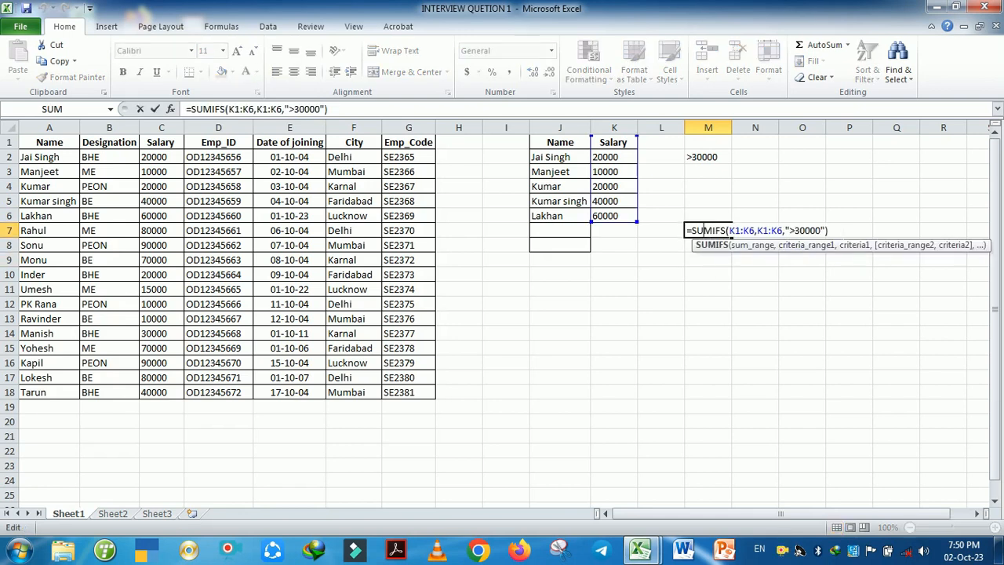
click(842, 234)
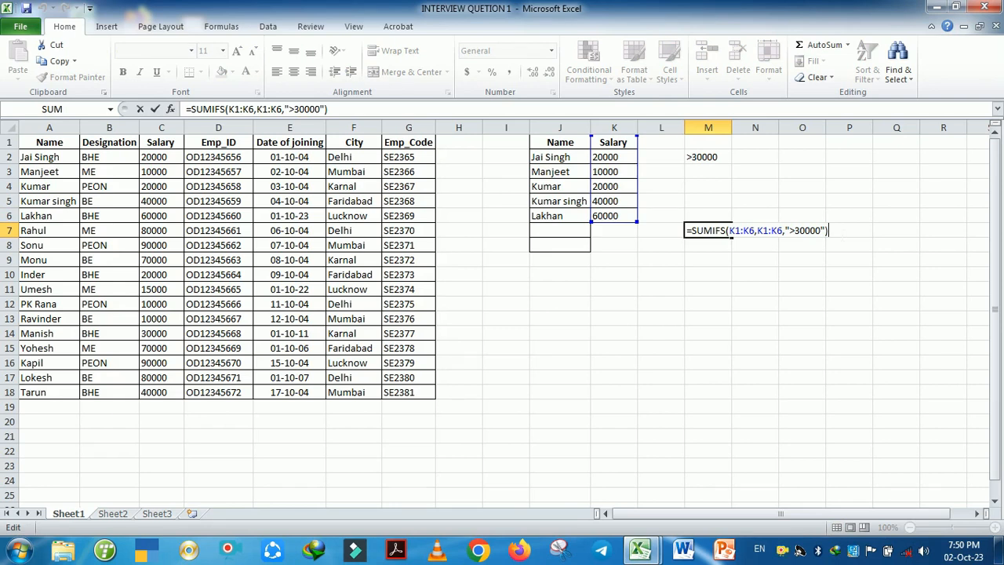
key(Return)
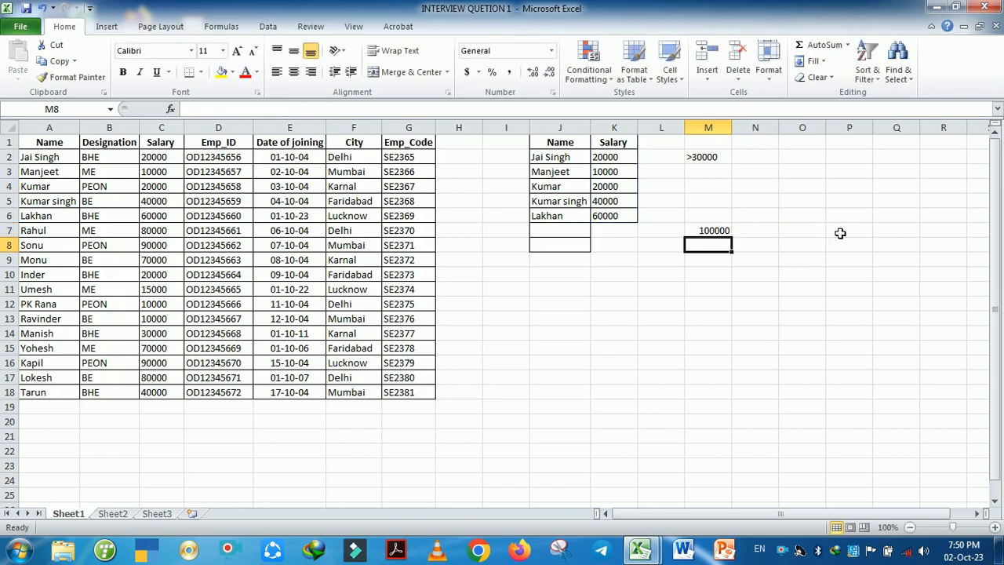
key(Up)
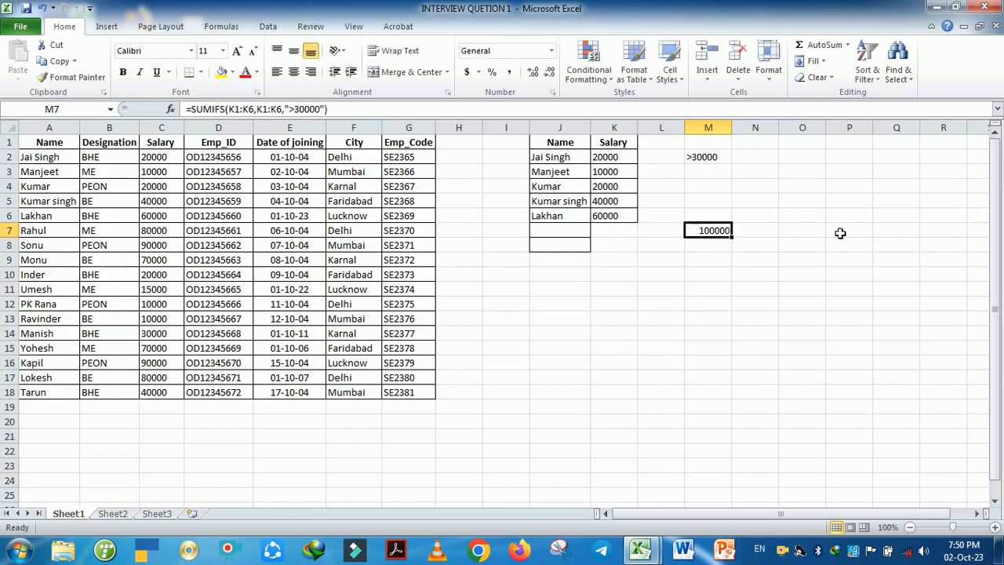
double_click(726, 231)
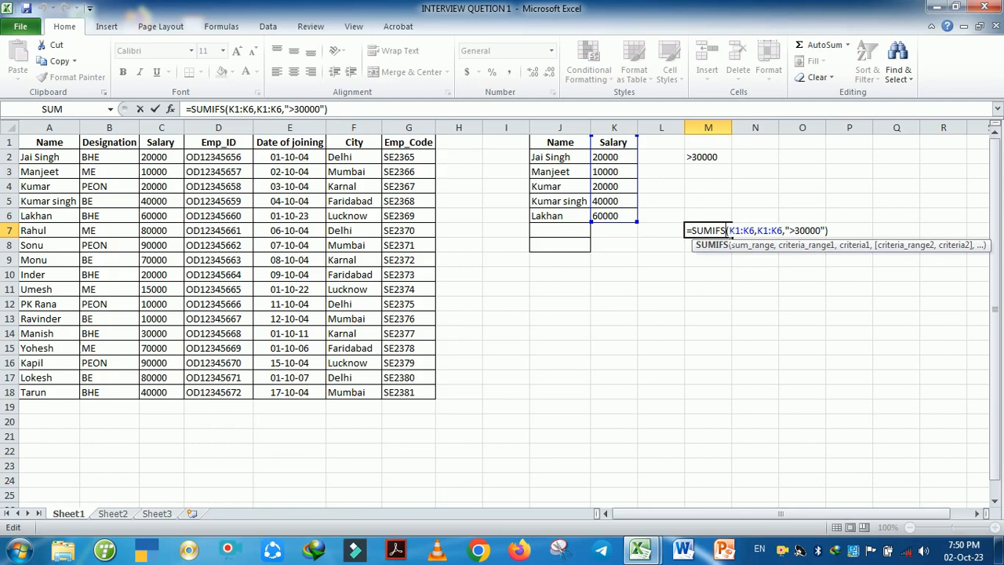
key(Return)
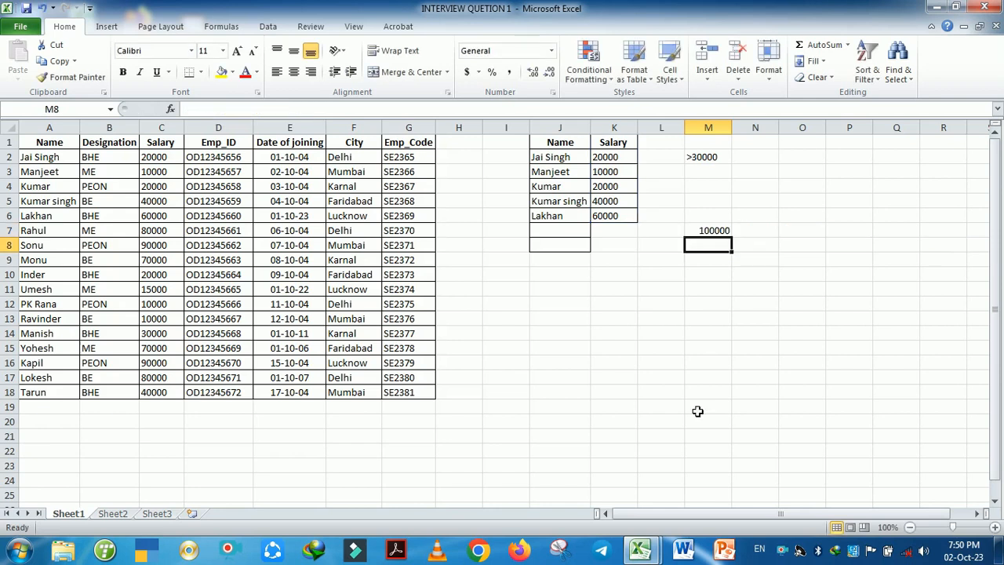
- Read question 3 about VLOOKUP in the INTERVIEW QUETION workbook and return to INTERVIEW QUETION 1
mouse_move(641, 554)
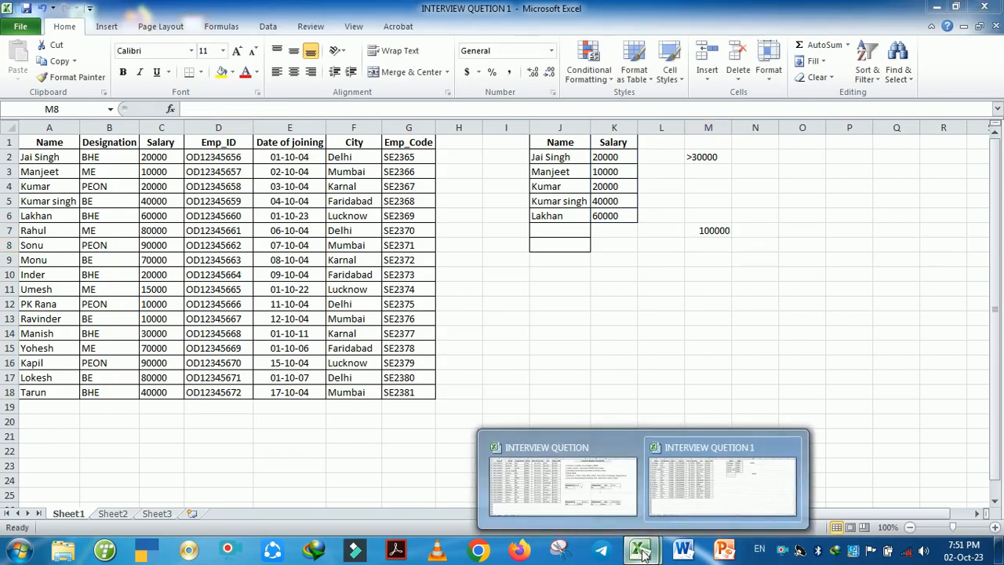
click(588, 488)
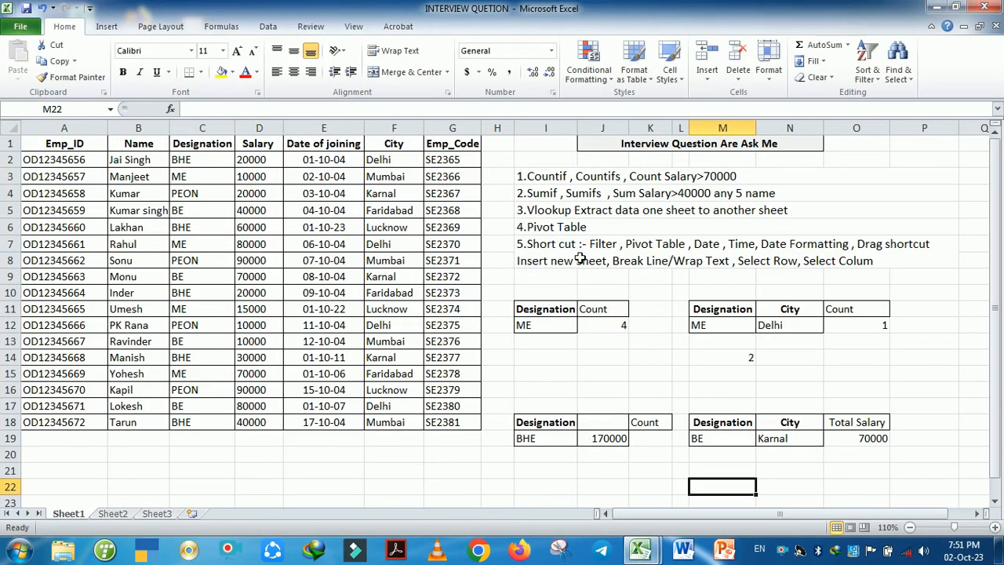
click(554, 217)
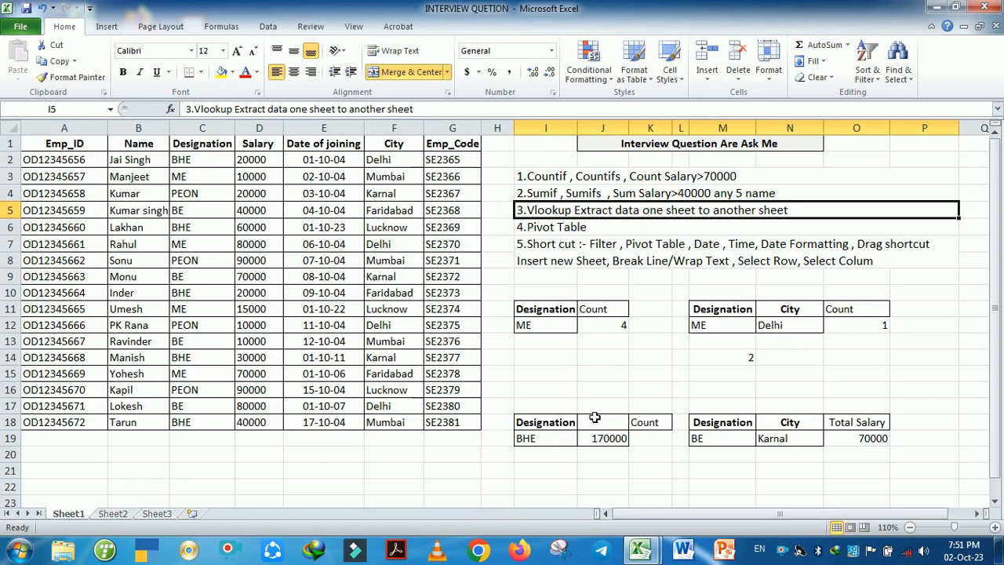
mouse_move(640, 553)
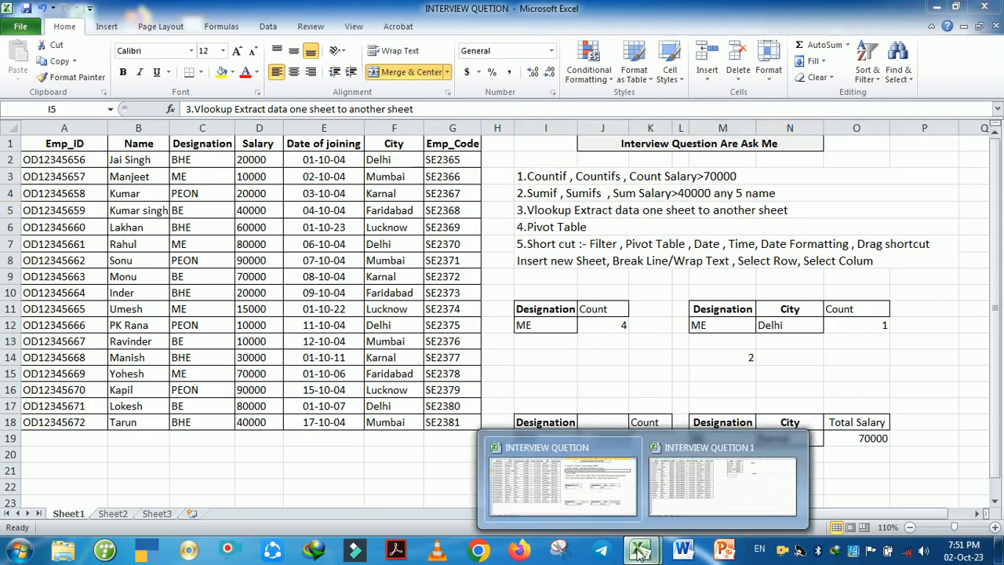
click(700, 476)
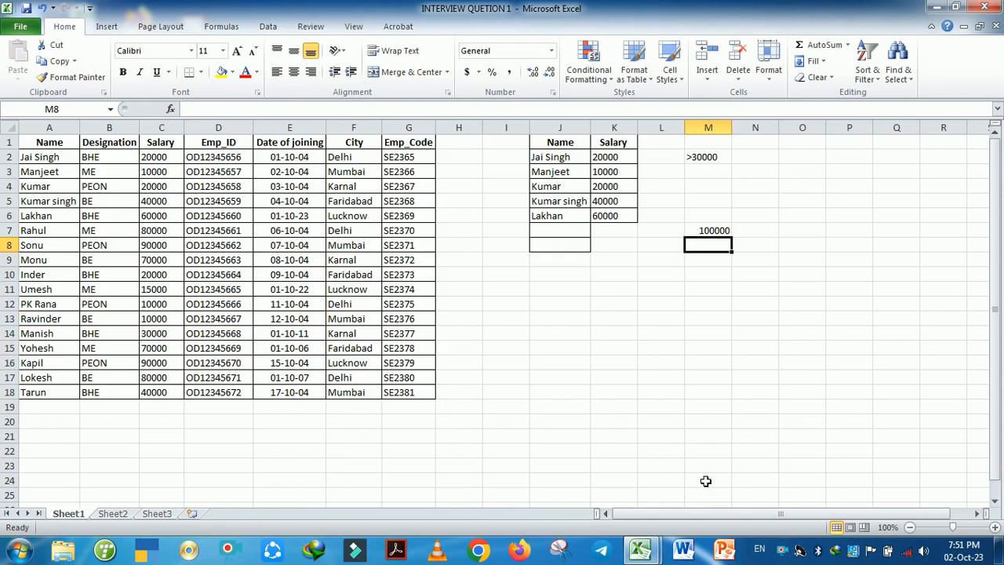
- Examine the Emp_ID and City columns in INTERVIEW QUETION, and the source employee table in INTERVIEW QUETION 1
mouse_move(643, 553)
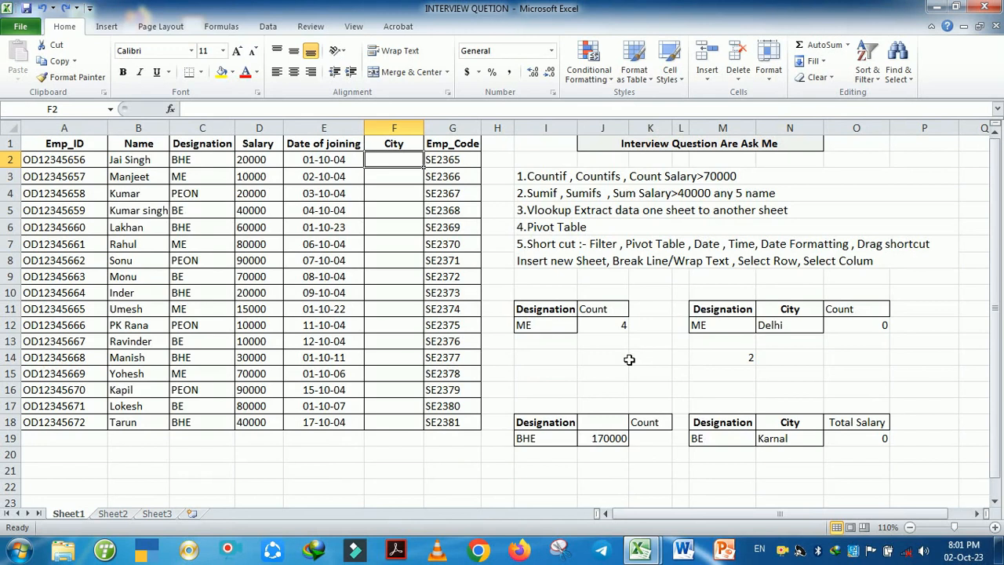
click(627, 358)
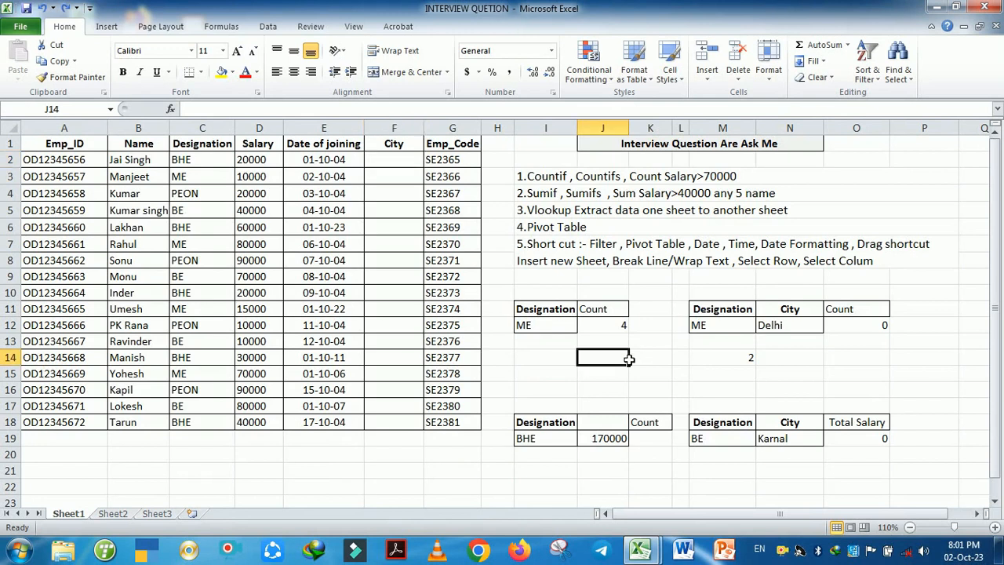
click(100, 166)
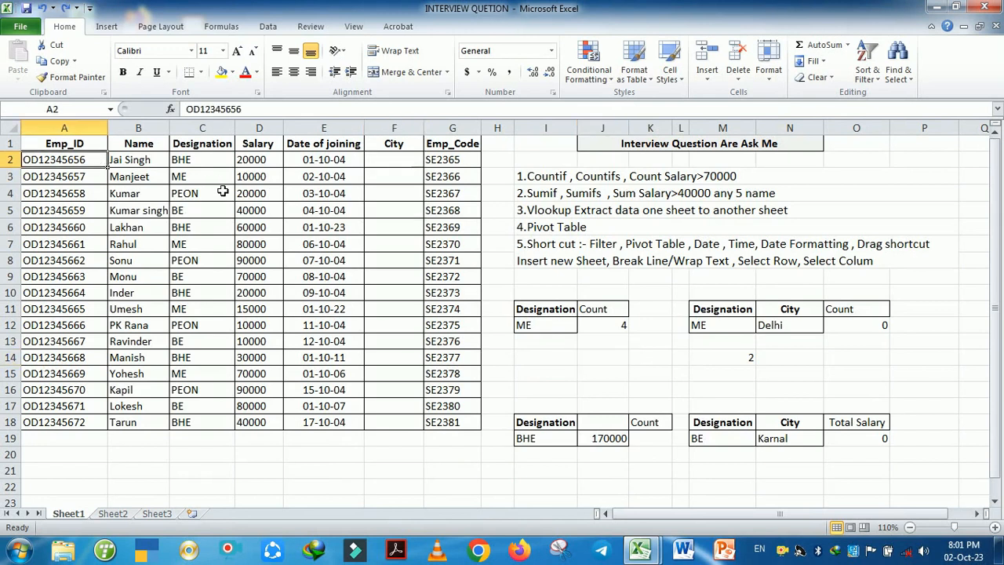
click(401, 168)
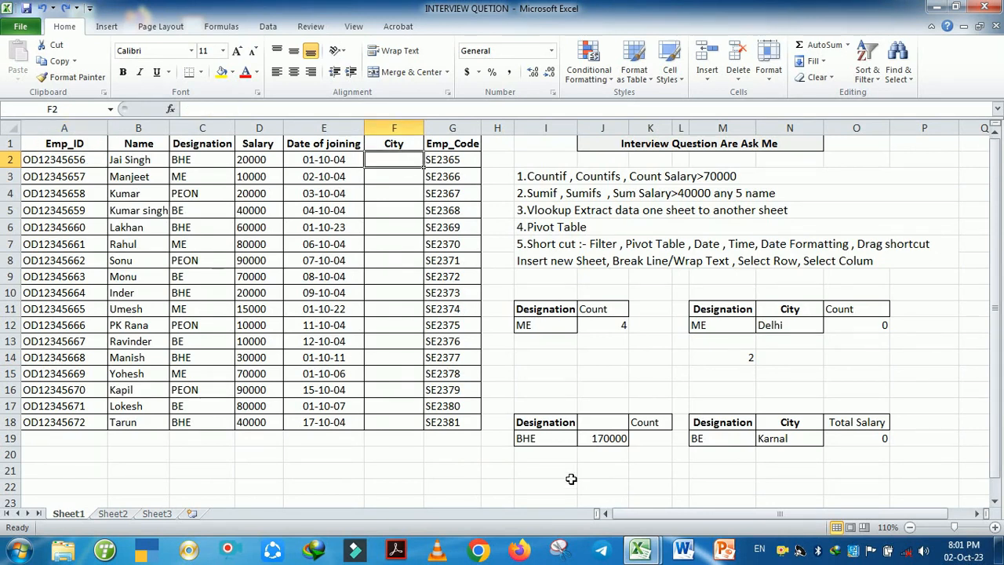
mouse_move(641, 552)
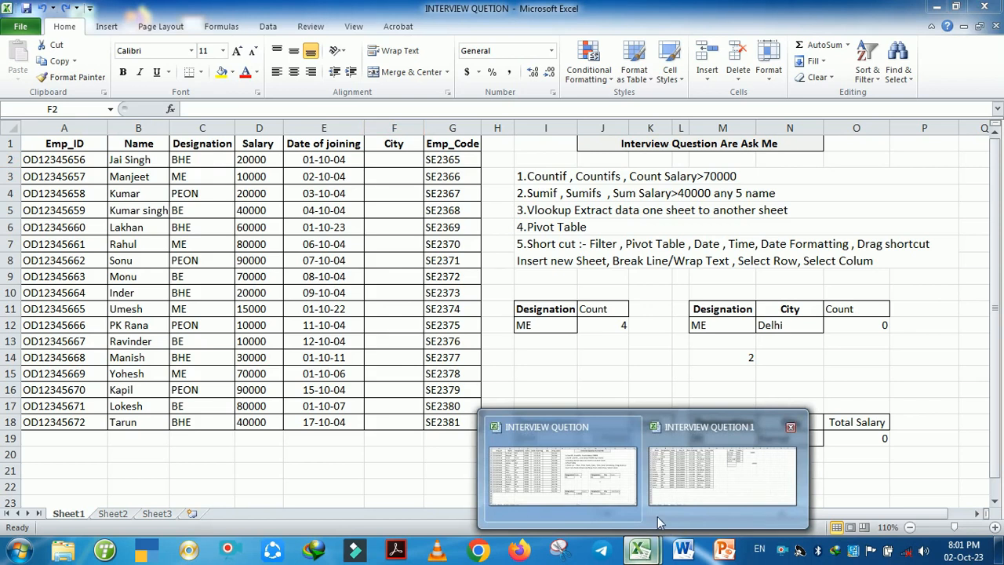
mouse_move(669, 507)
click(681, 471)
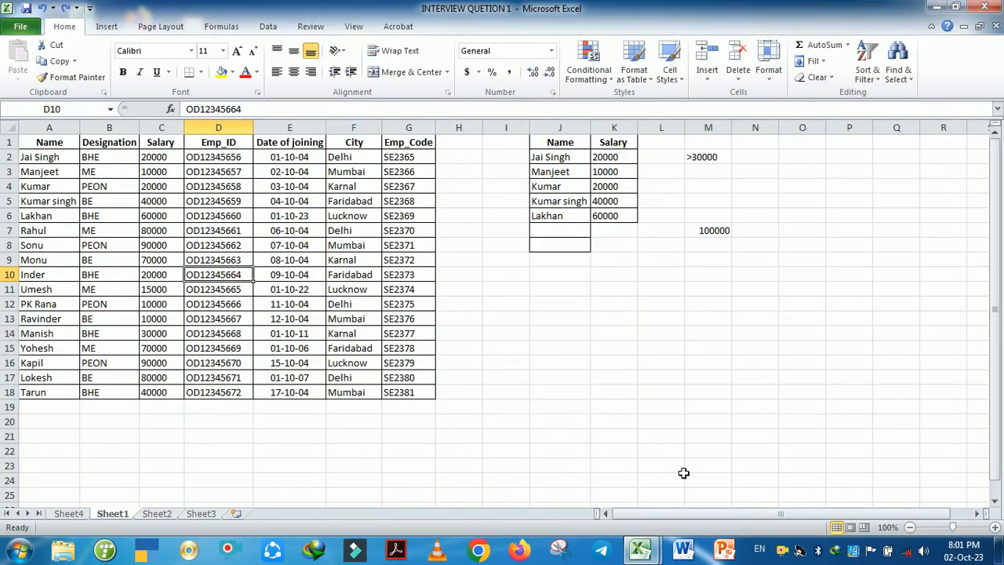
- In the INTERVIEW QUETION workbook, start a VLOOKUP formula in F2 with A2 as the lookup value
mouse_move(640, 549)
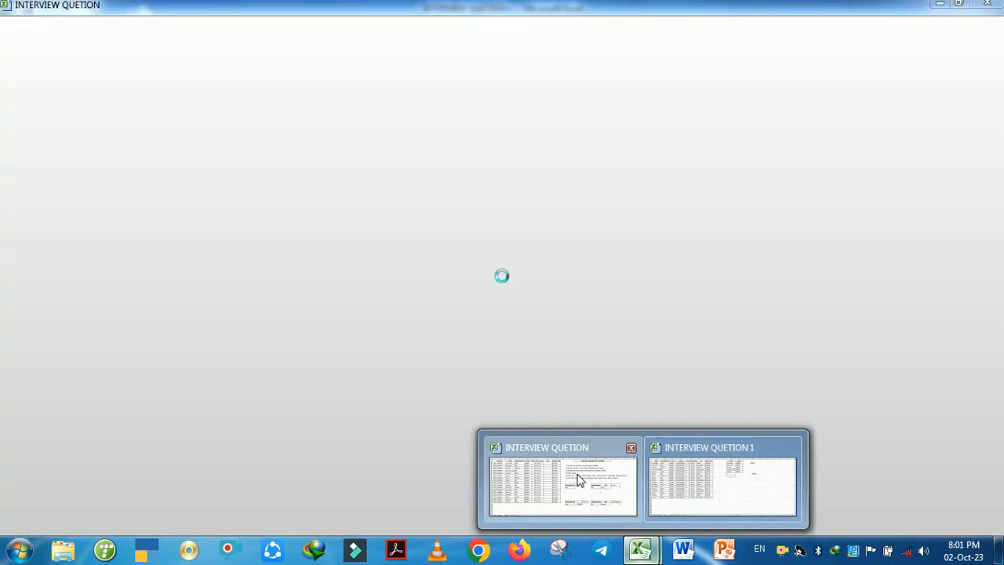
click(579, 481)
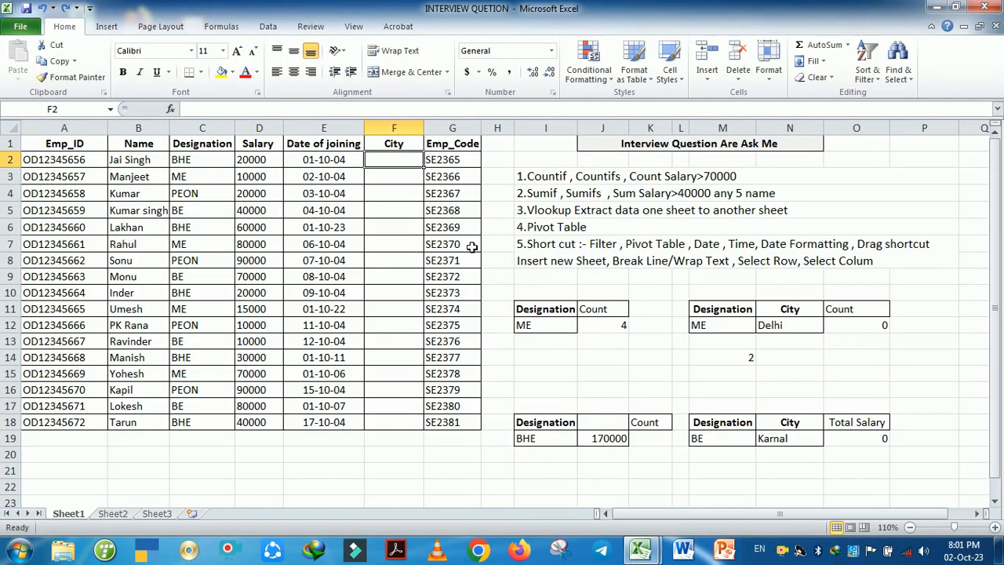
text(=)
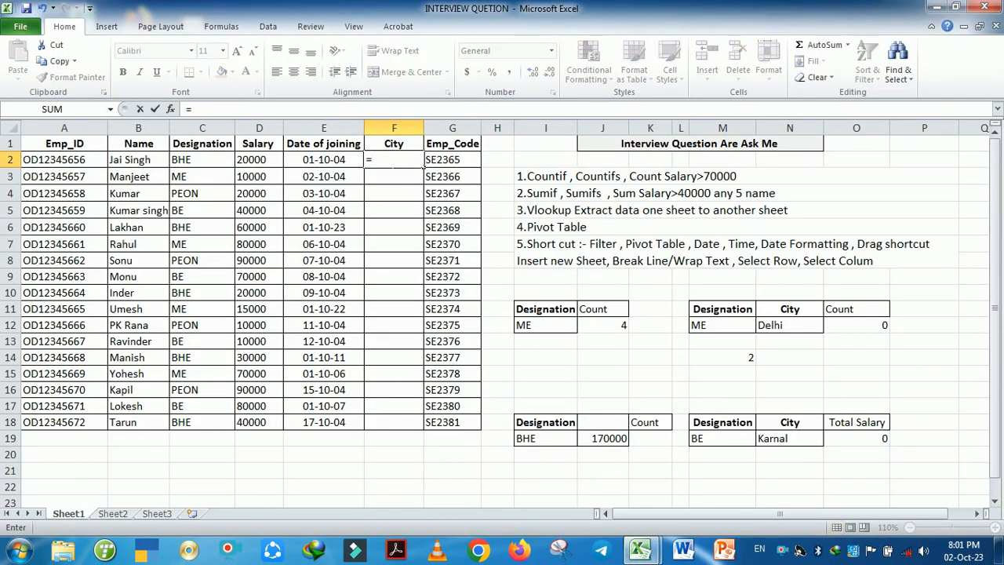
text(vl)
key(Tab)
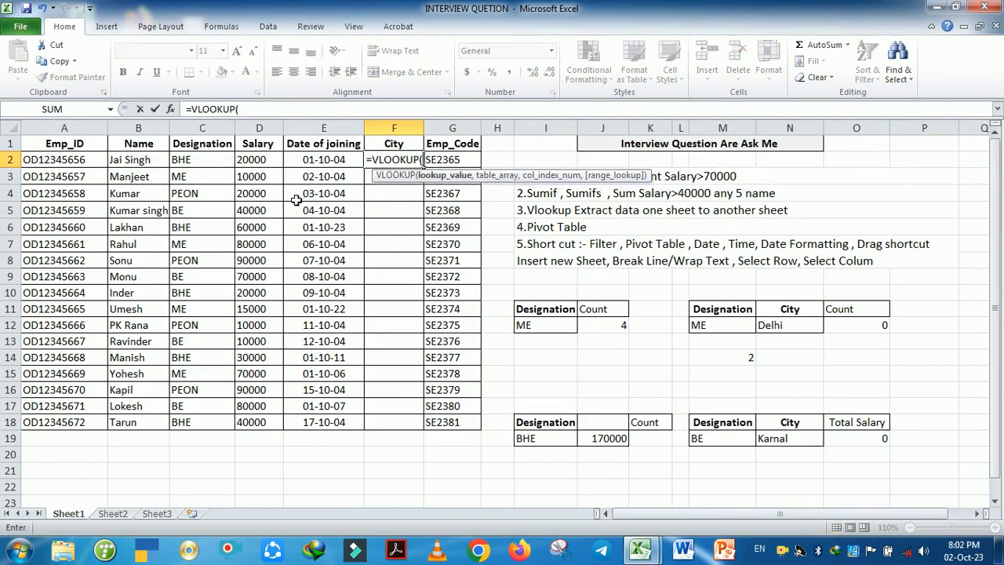
click(76, 161)
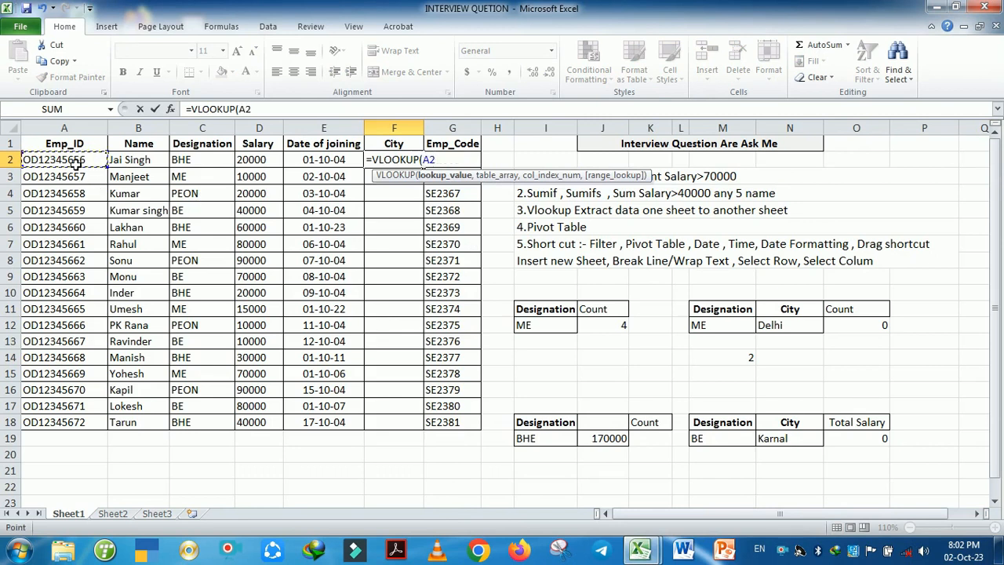
text(,)
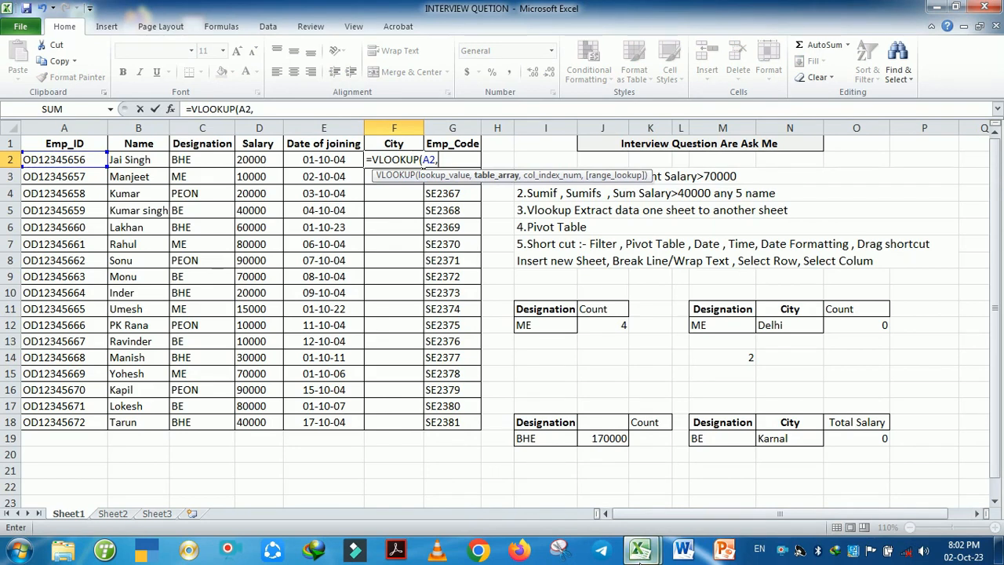
- Set the VLOOKUP table array to D1:F18 on Sheet1 of INTERVIEW QUETION 1, spanning Emp_ID to City
click(639, 549)
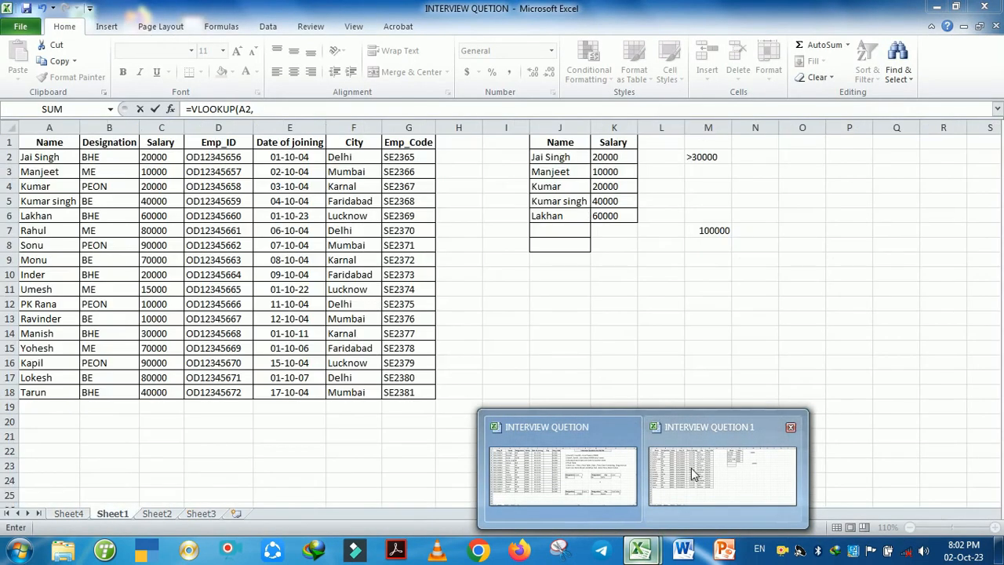
click(691, 467)
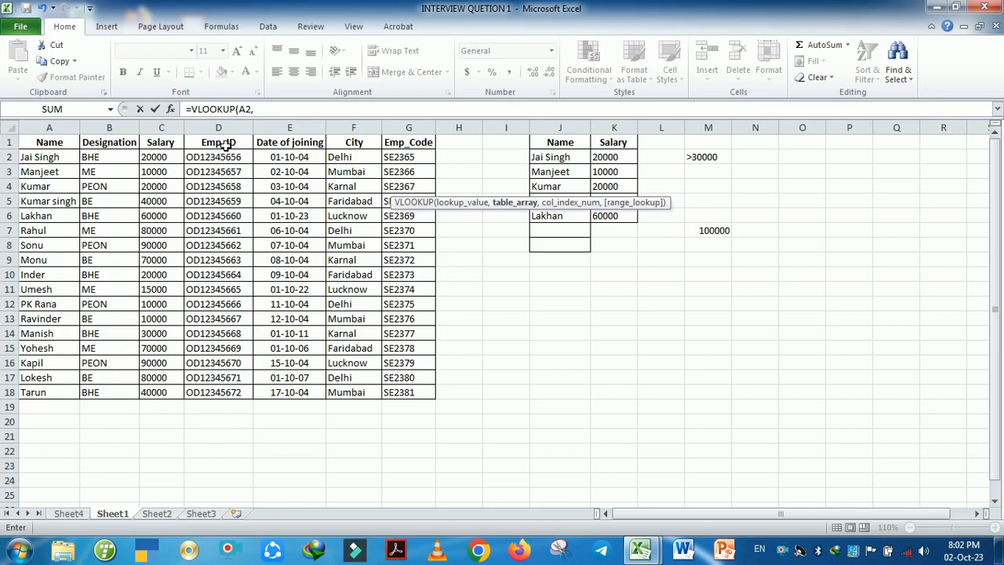
drag(226, 144, 247, 393)
click(63, 146)
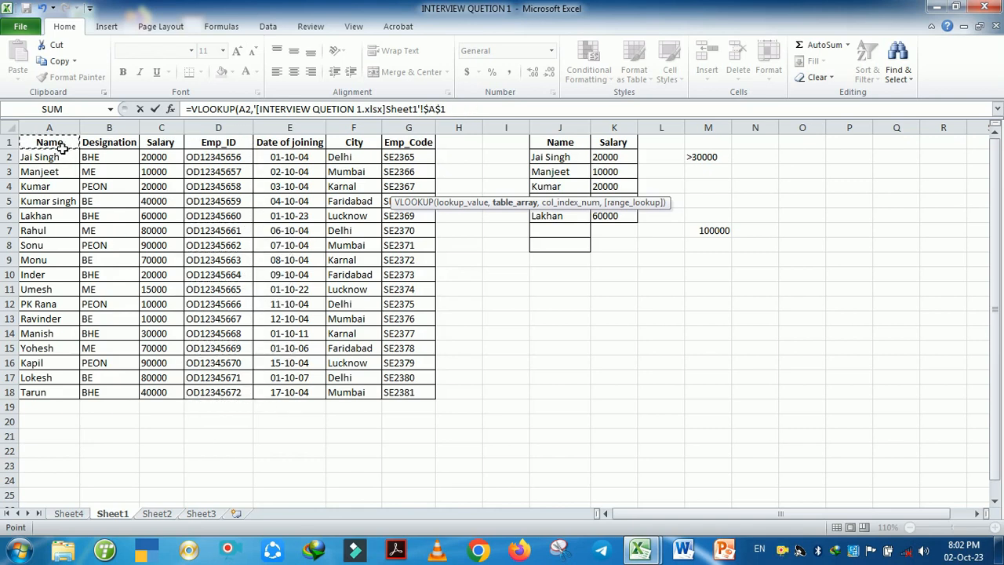
click(228, 149)
drag(223, 145, 343, 390)
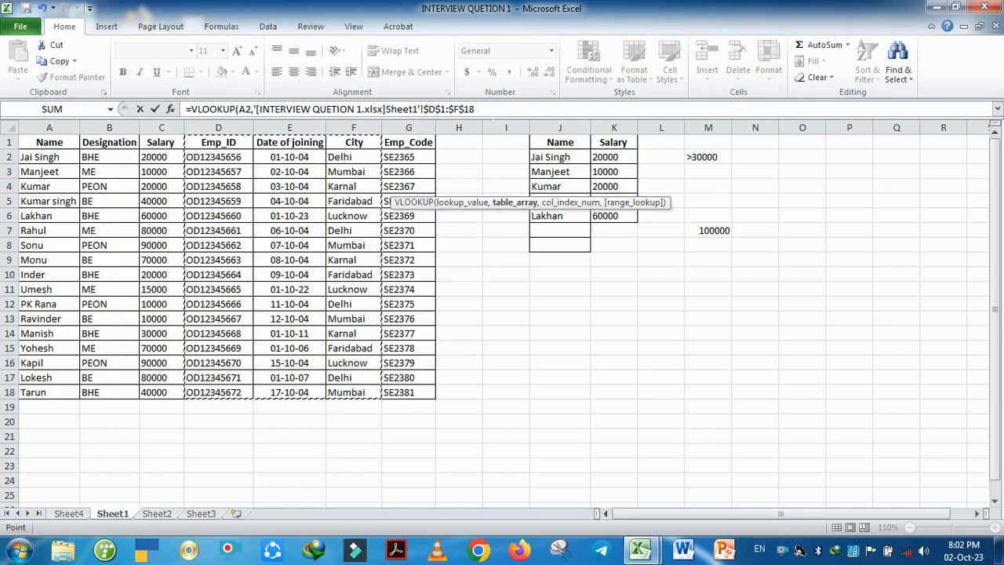
- Complete the VLOOKUP formula with column index 3 and range lookup 0 for an exact match
click(495, 113)
text(,)
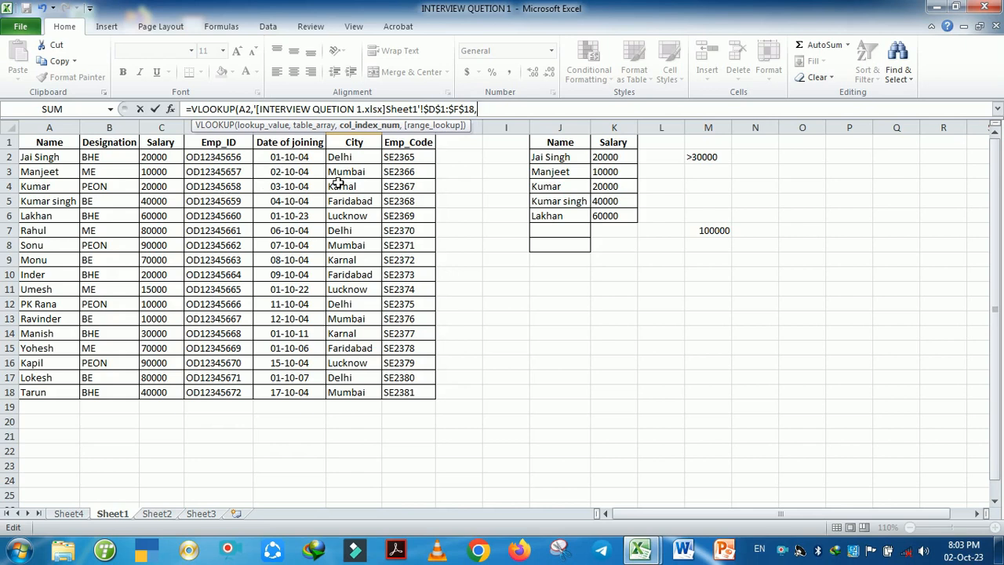
text(3,)
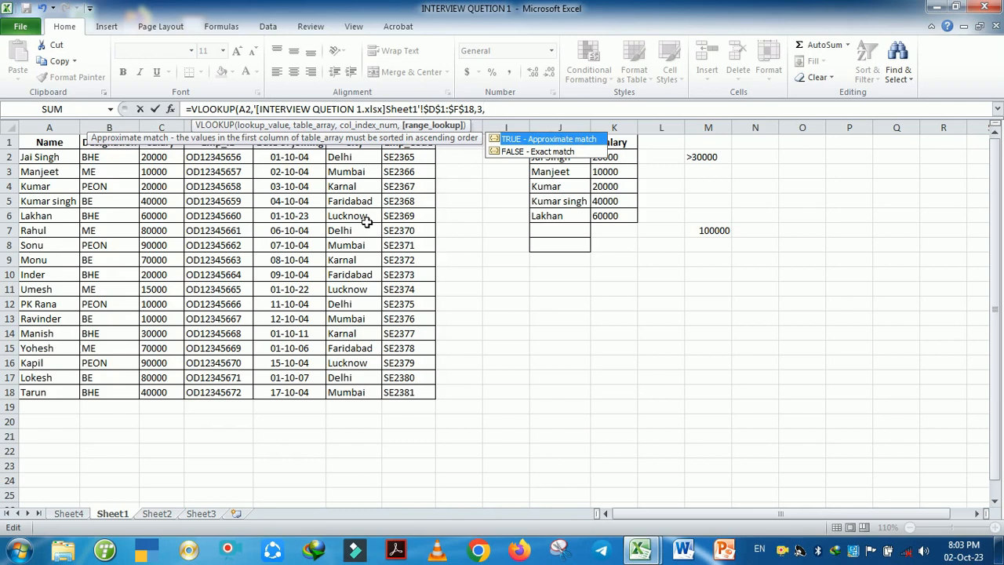
text(0)
key(Return)
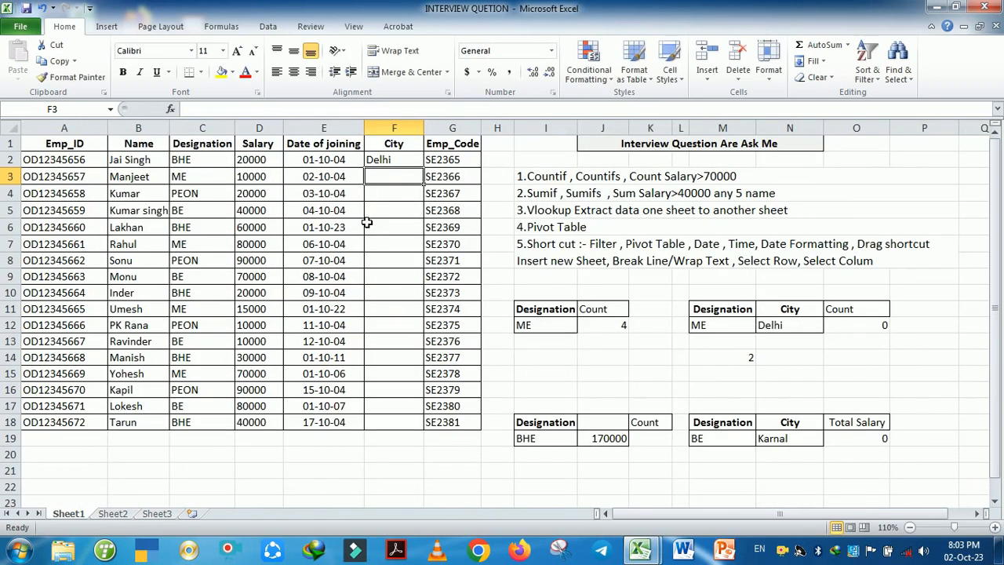
- Fill the VLOOKUP formula from F2 down the City column to F18
click(411, 165)
double_click(424, 169)
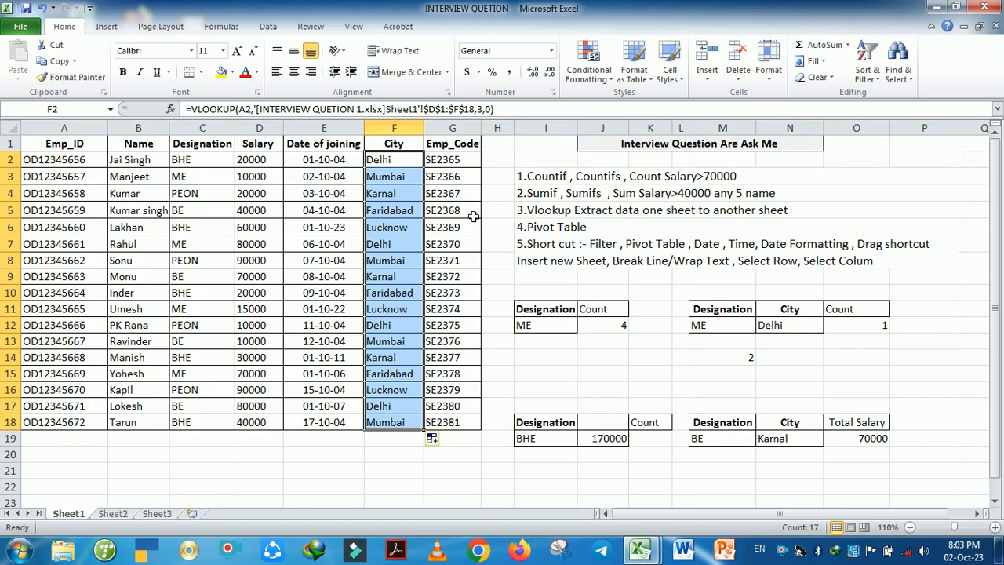
click(497, 265)
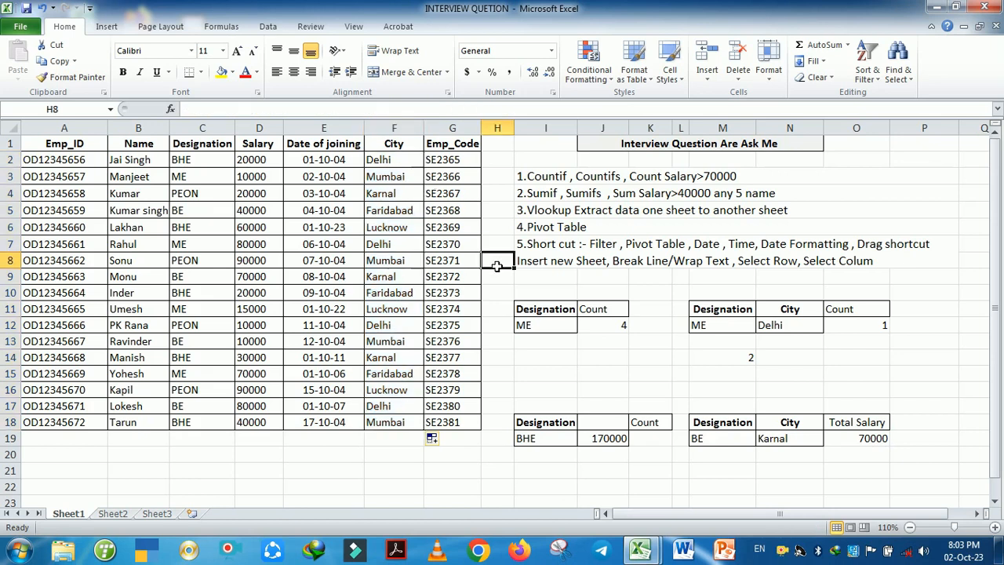
- Read question 4 about the pivot table and examine the City, Designation and Date of joining columns in INTERVIEW QUETION 1
click(576, 229)
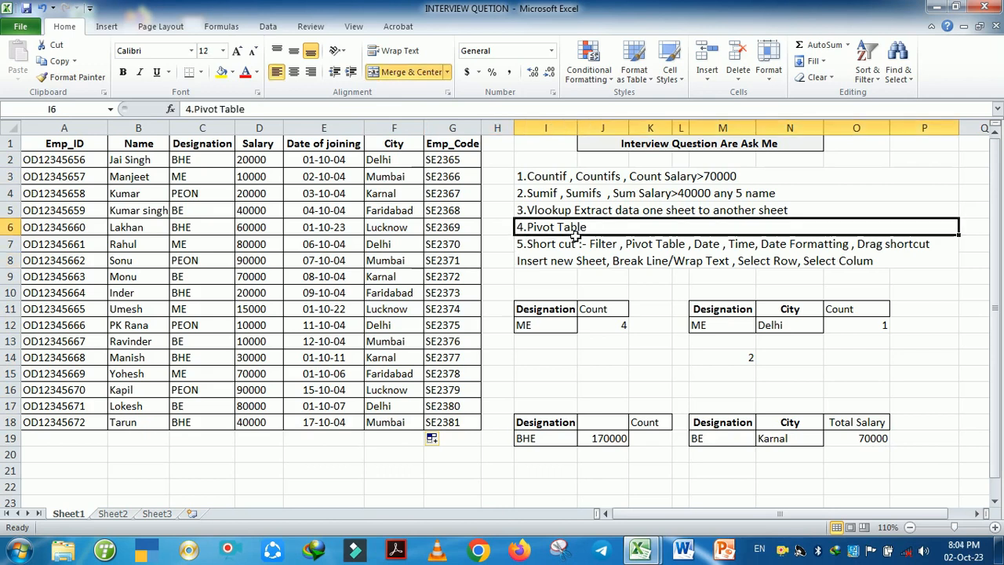
mouse_move(639, 549)
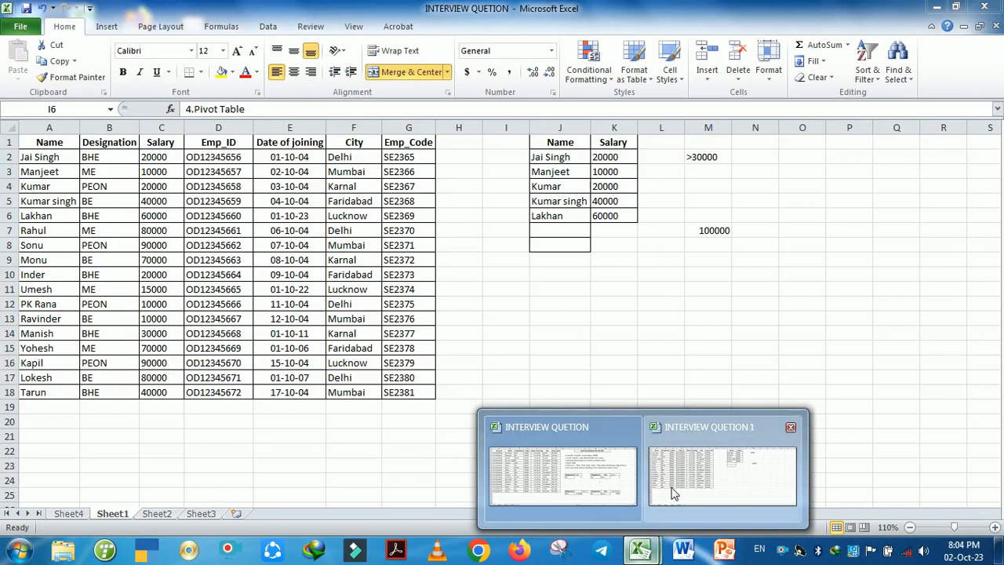
click(673, 482)
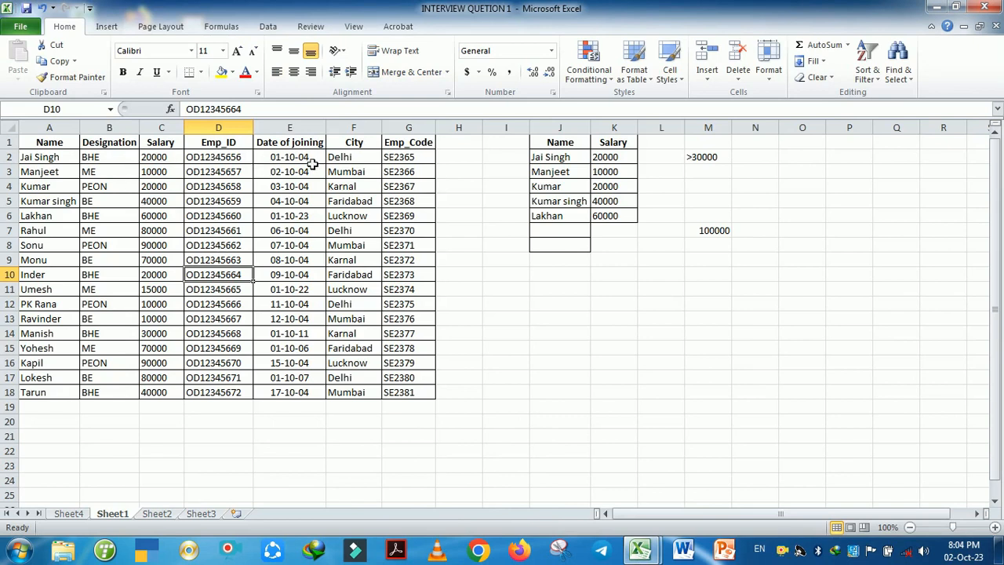
click(352, 162)
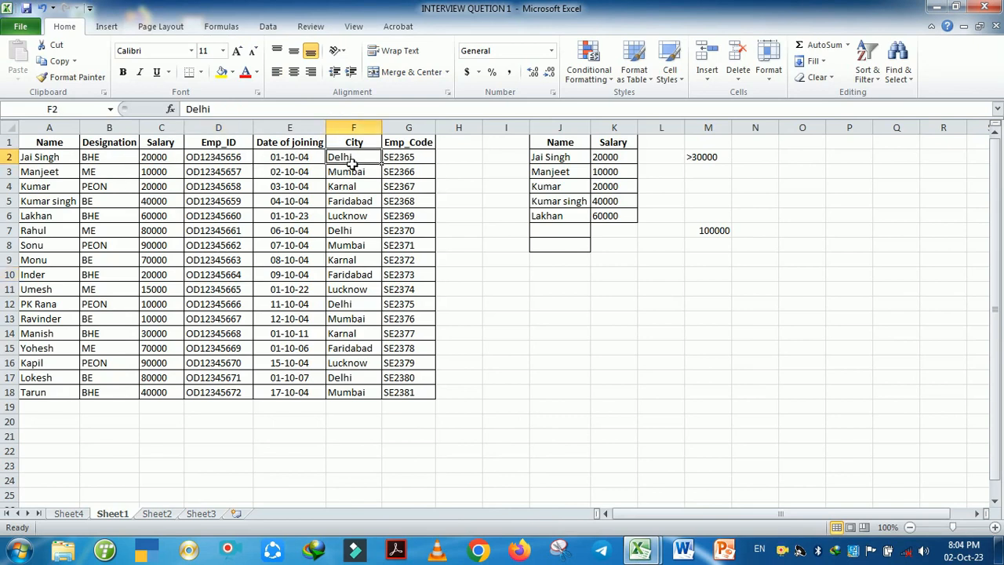
click(109, 175)
click(113, 190)
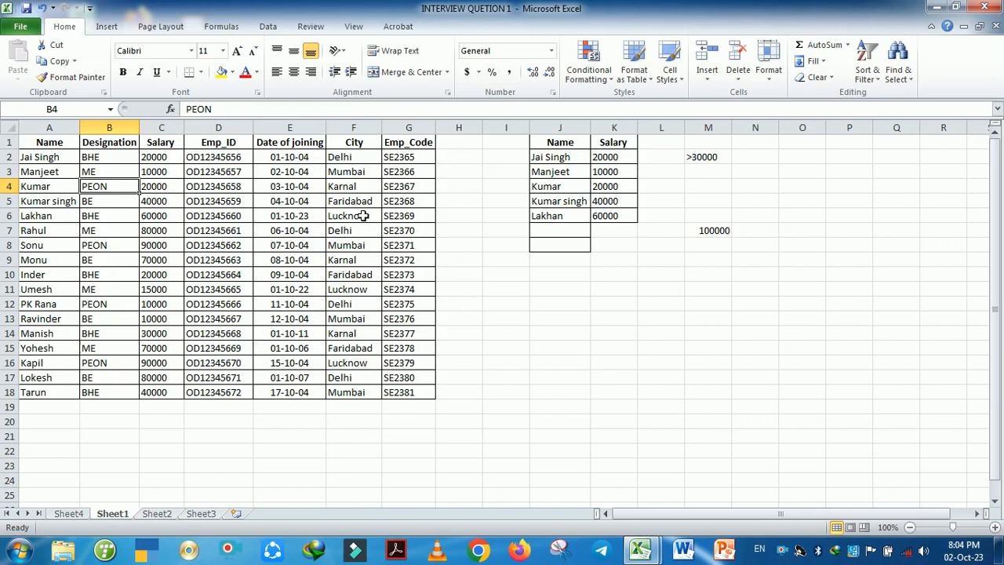
click(272, 259)
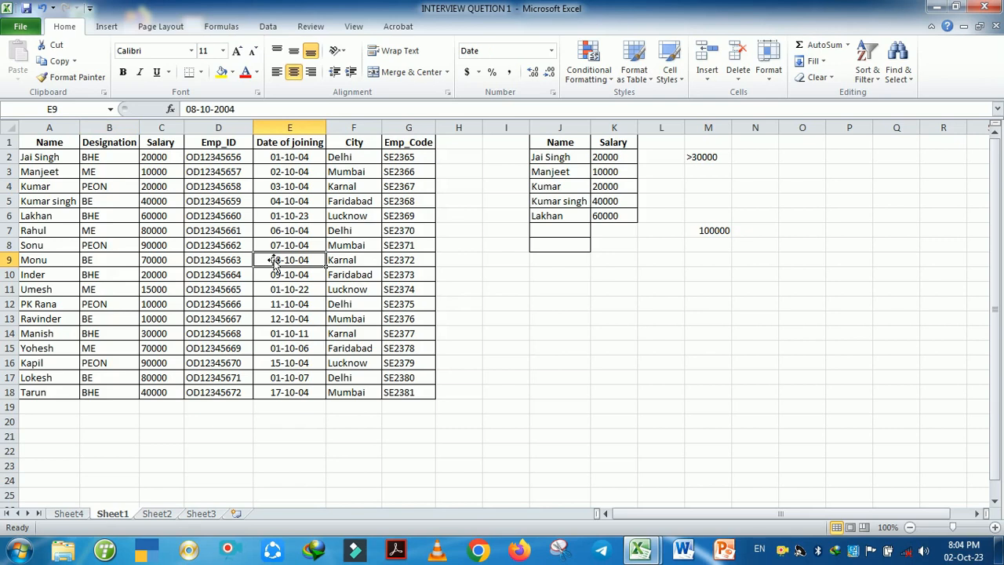
- Create a PivotTable from the employee table Sheet1!$A$1:$G$18 on a new worksheet
click(211, 249)
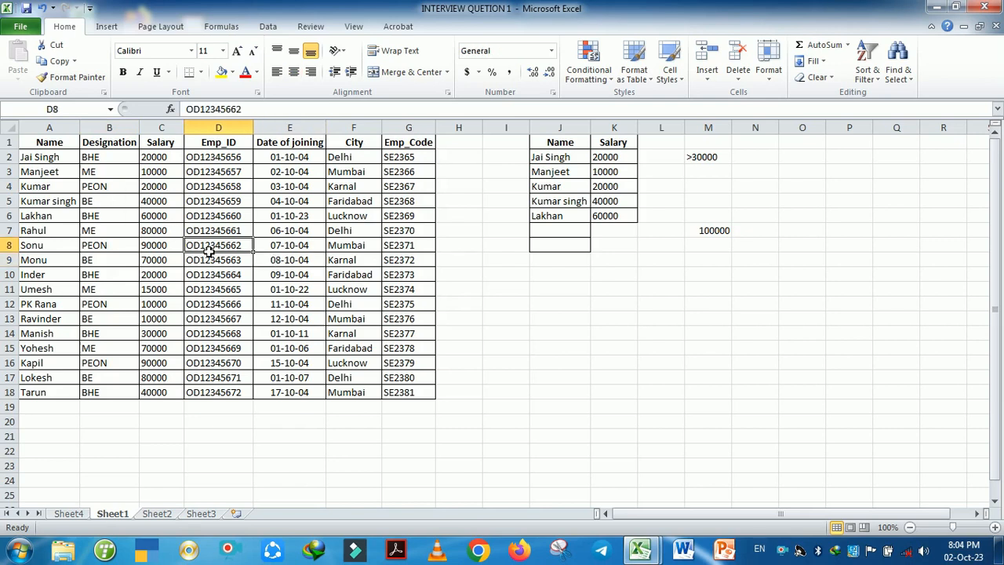
click(114, 29)
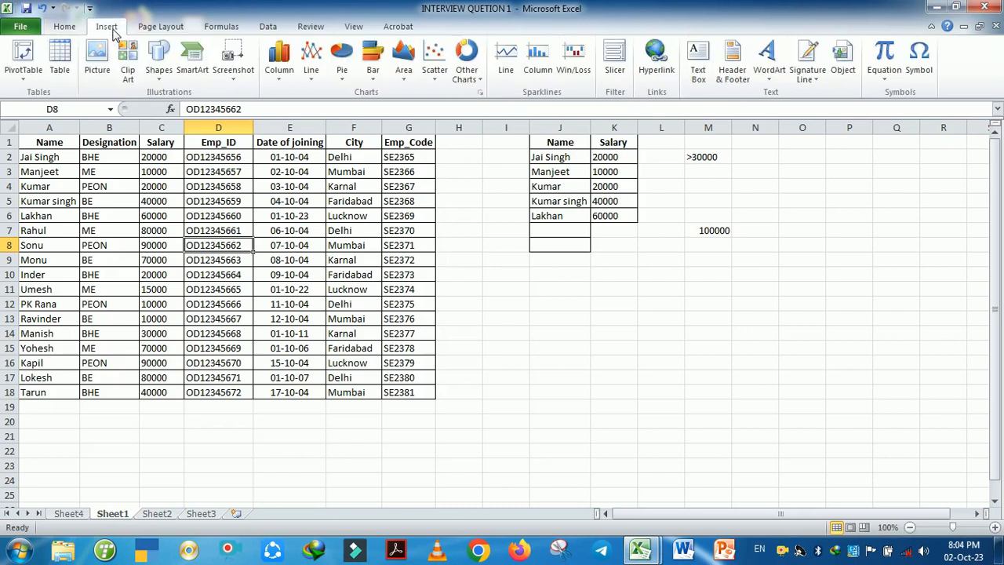
click(27, 80)
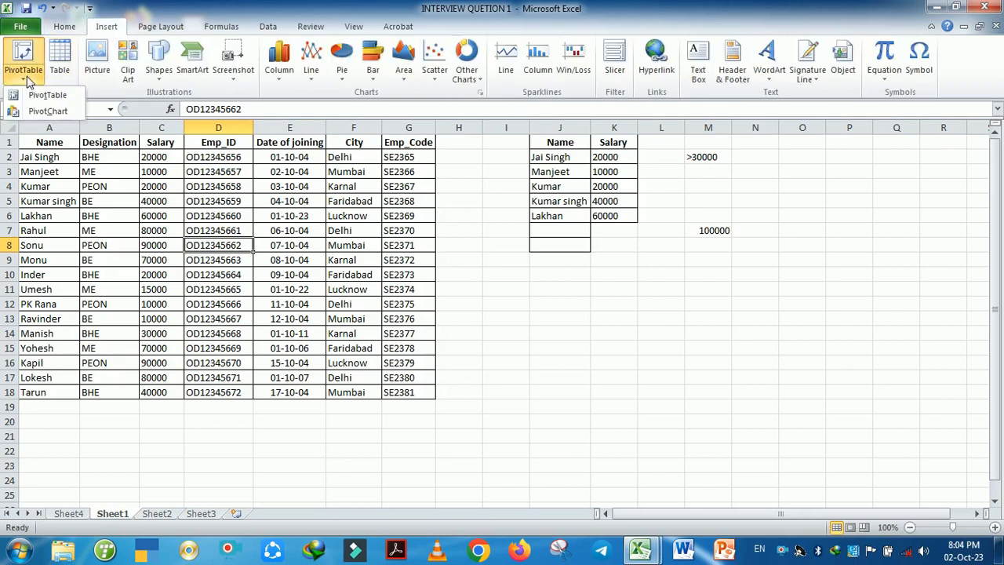
click(47, 95)
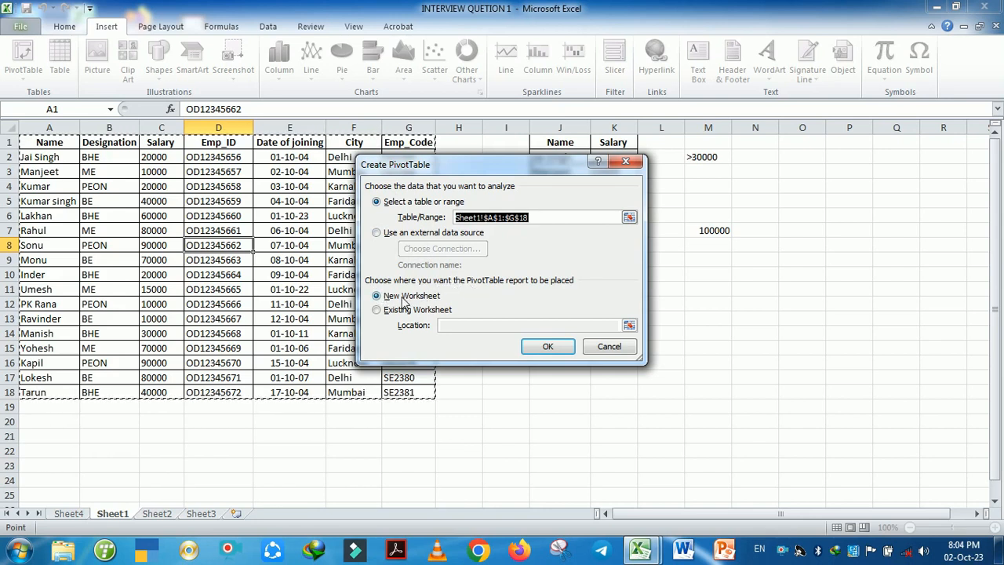
click(547, 347)
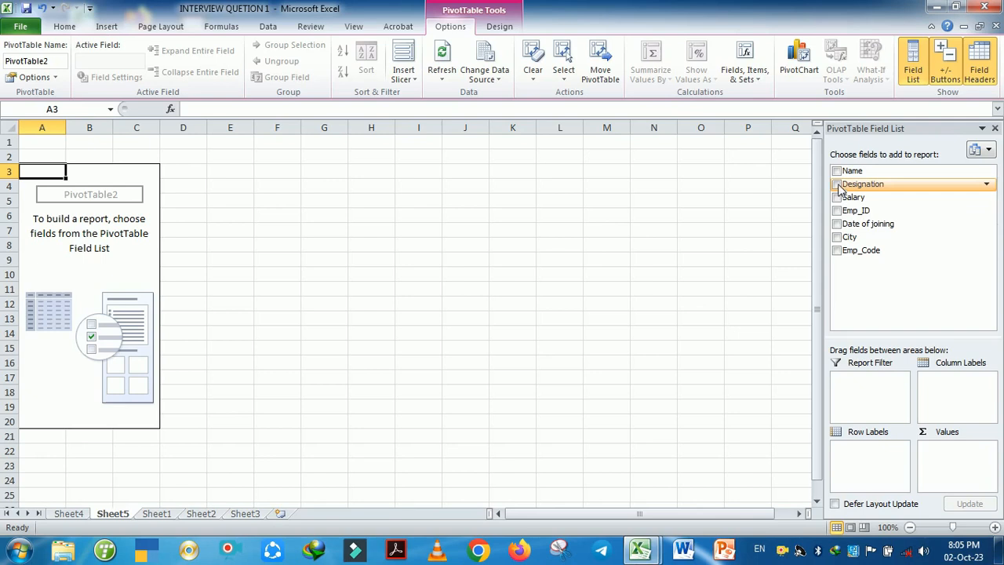
- Add Designation to the PivotTable's row labels, with City nested below it
drag(863, 184, 881, 463)
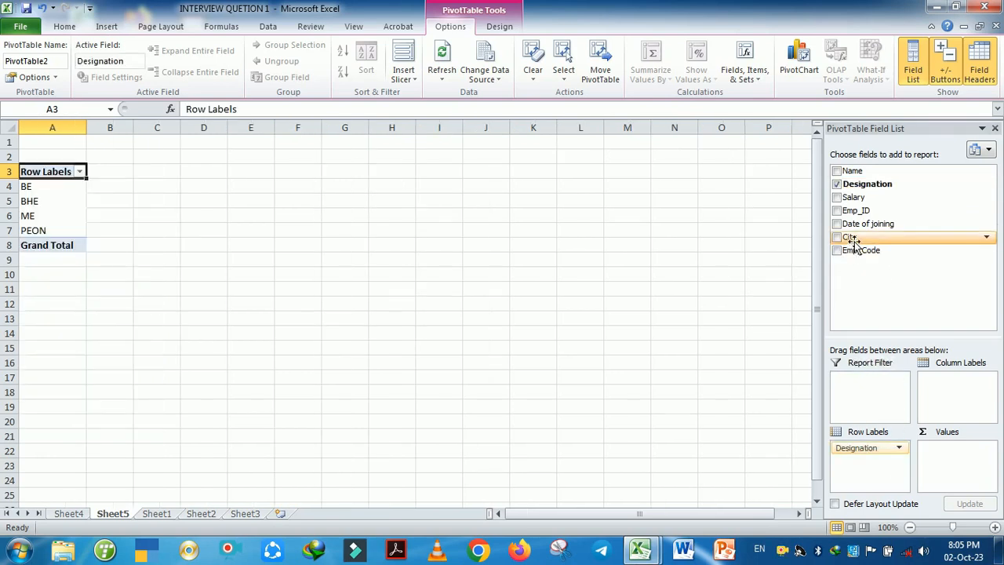
drag(854, 237, 861, 466)
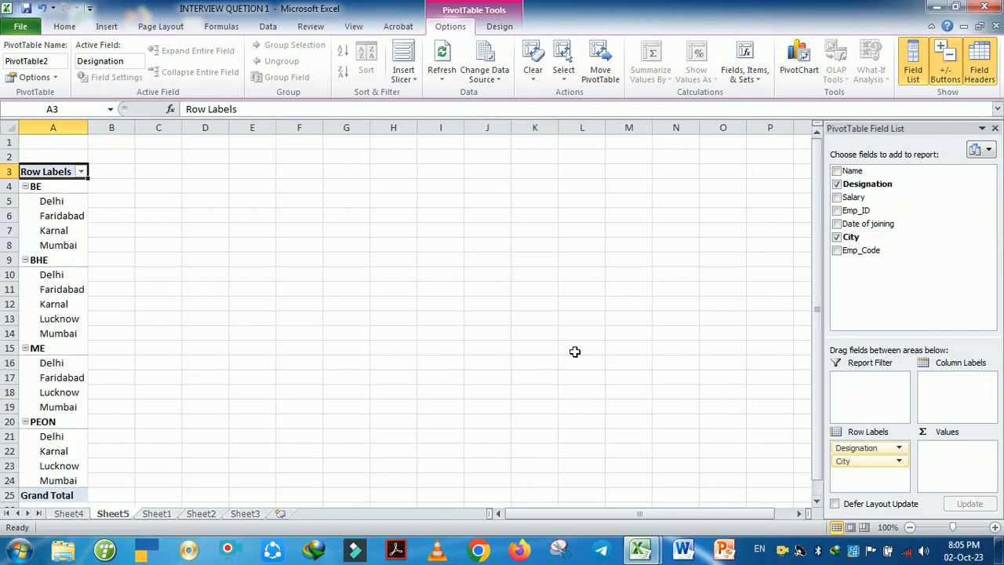
click(66, 194)
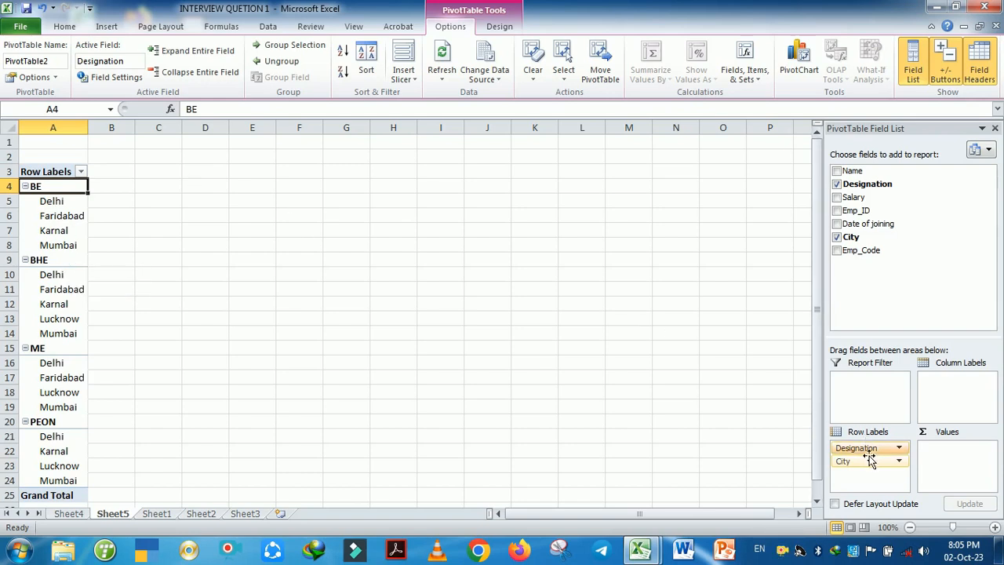
drag(869, 453, 858, 475)
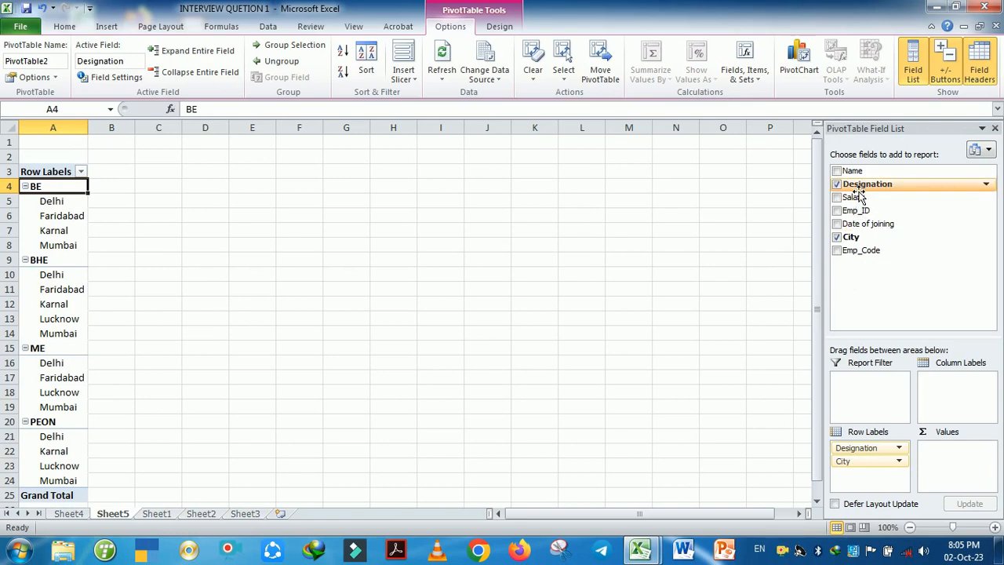
- Add Designation to the PivotTable's values as a count and check the counts for each designation and city
drag(858, 190, 983, 463)
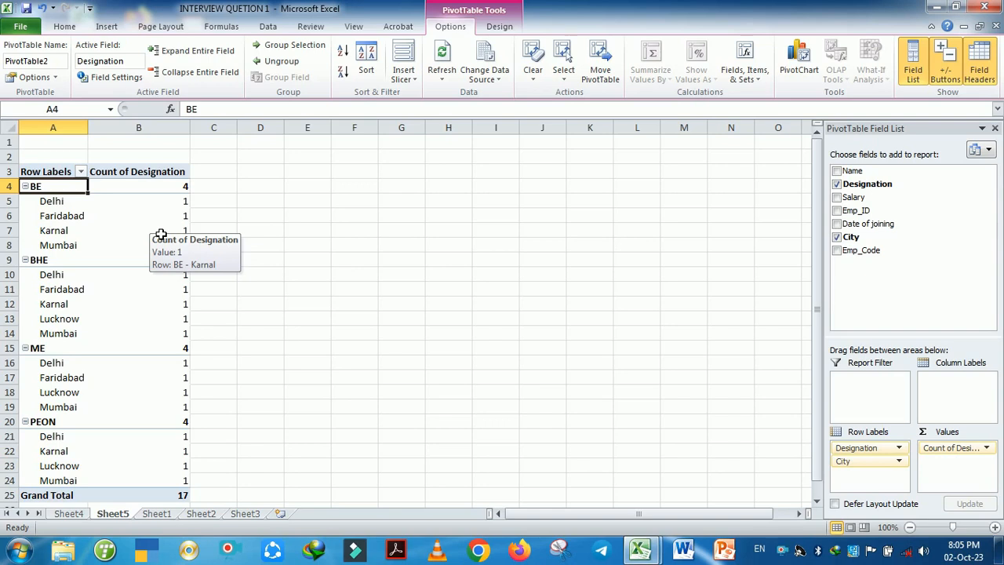
click(265, 232)
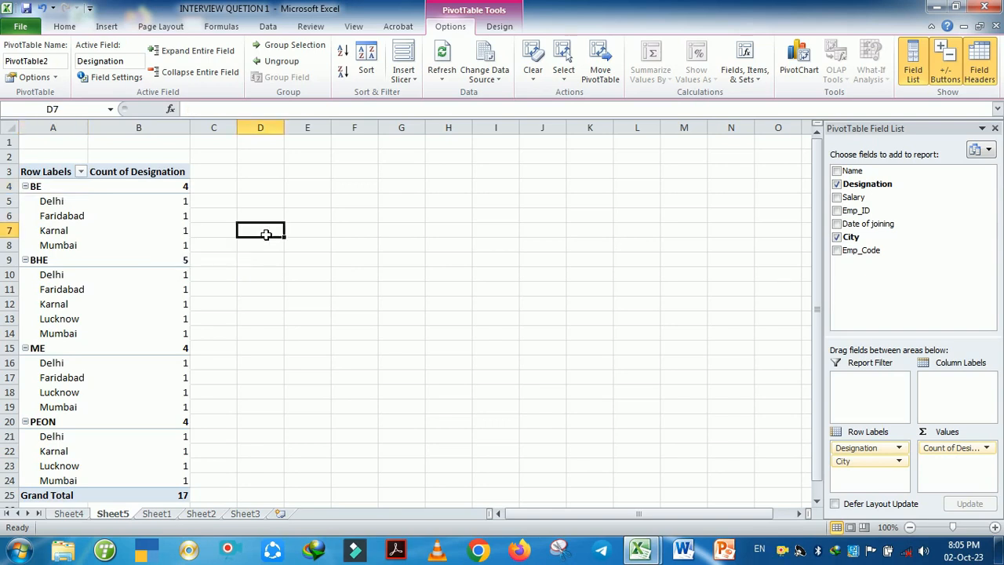
click(176, 217)
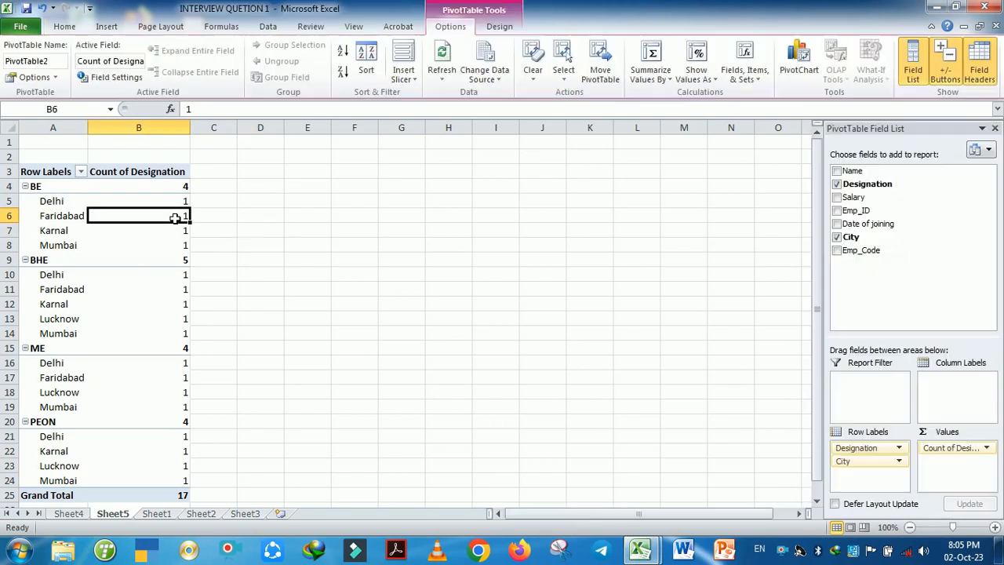
click(264, 280)
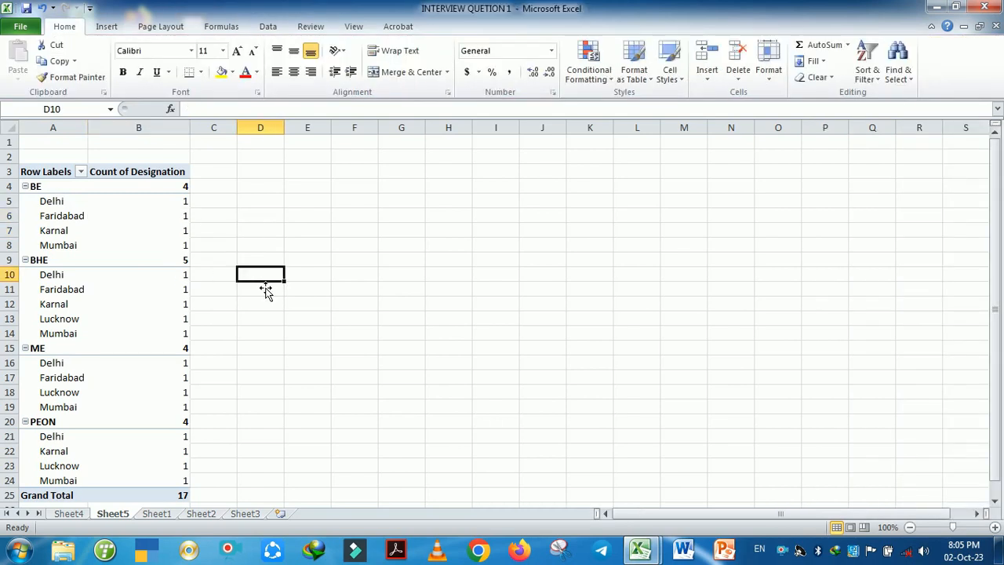
click(114, 319)
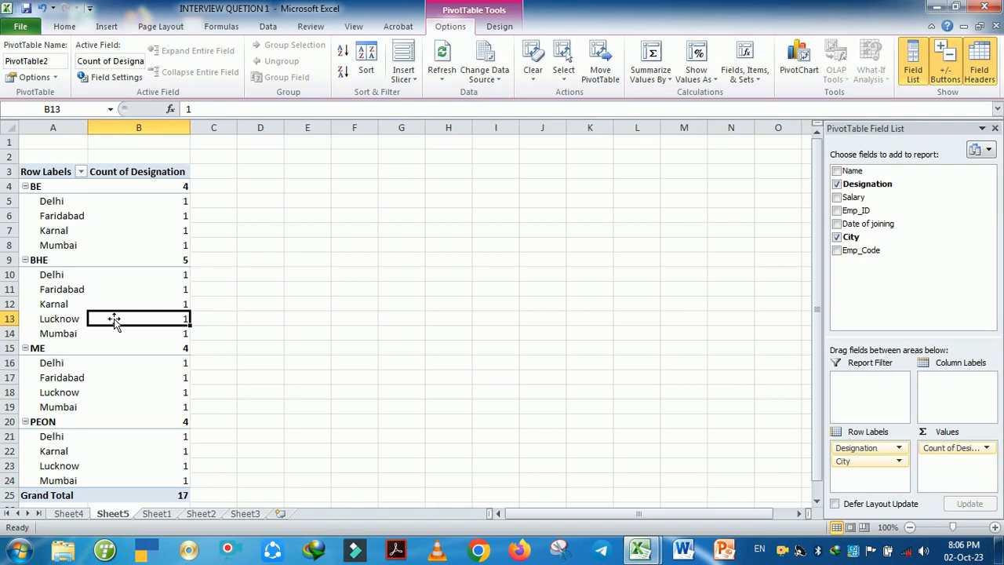
- Switch to the INTERVIEW QUETION workbook and turn on filtering for the employee table's header row
click(356, 278)
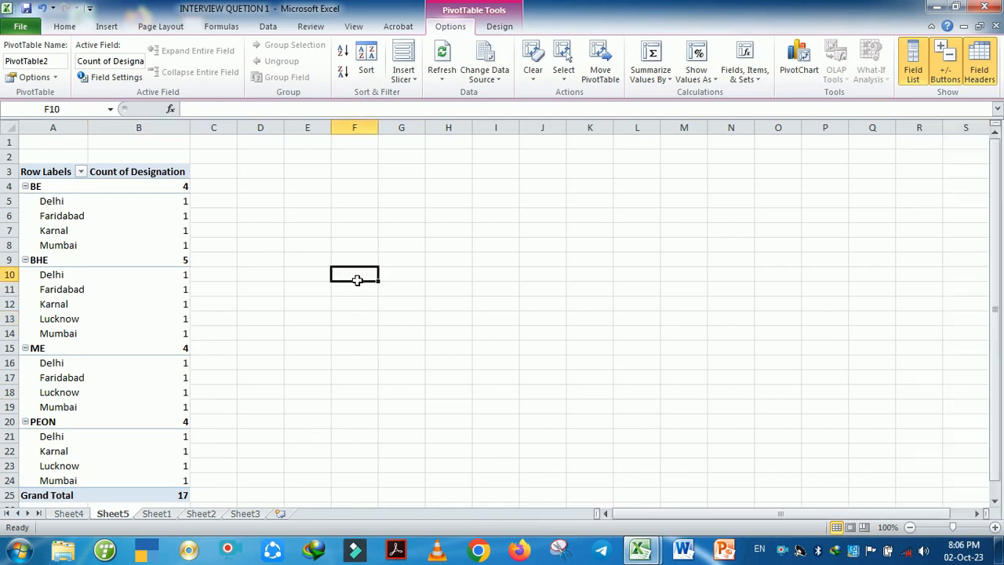
click(366, 336)
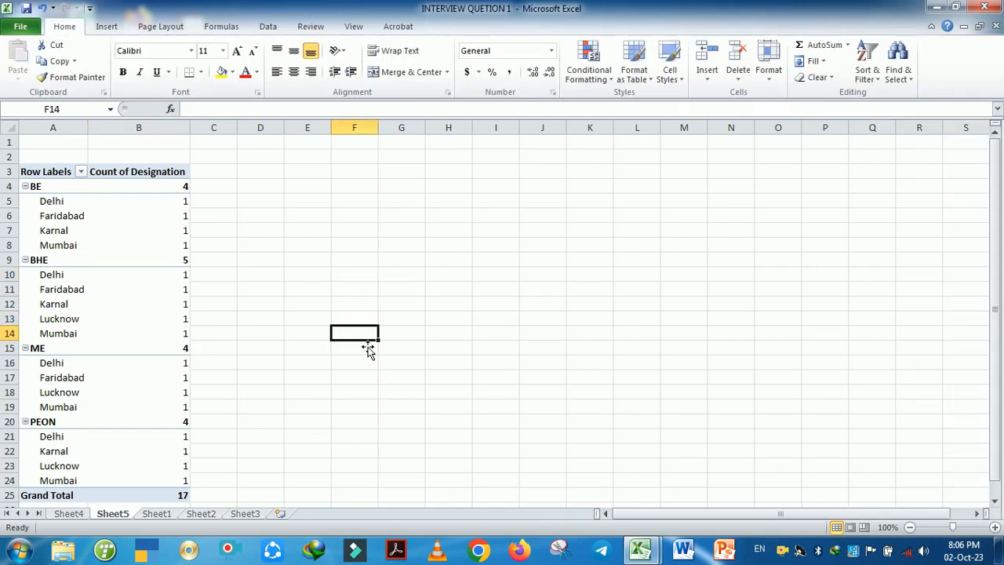
mouse_move(638, 548)
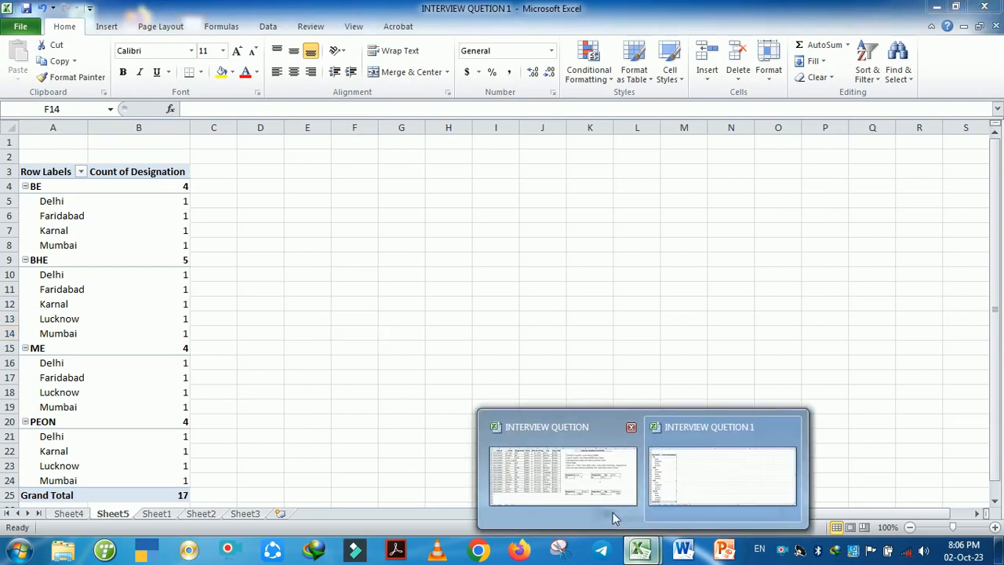
click(552, 462)
click(434, 283)
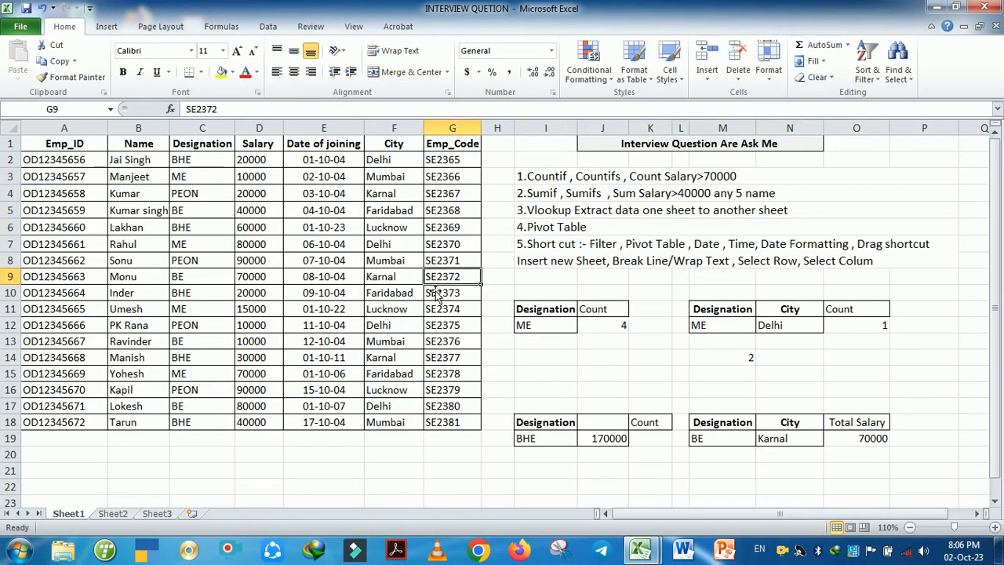
click(168, 200)
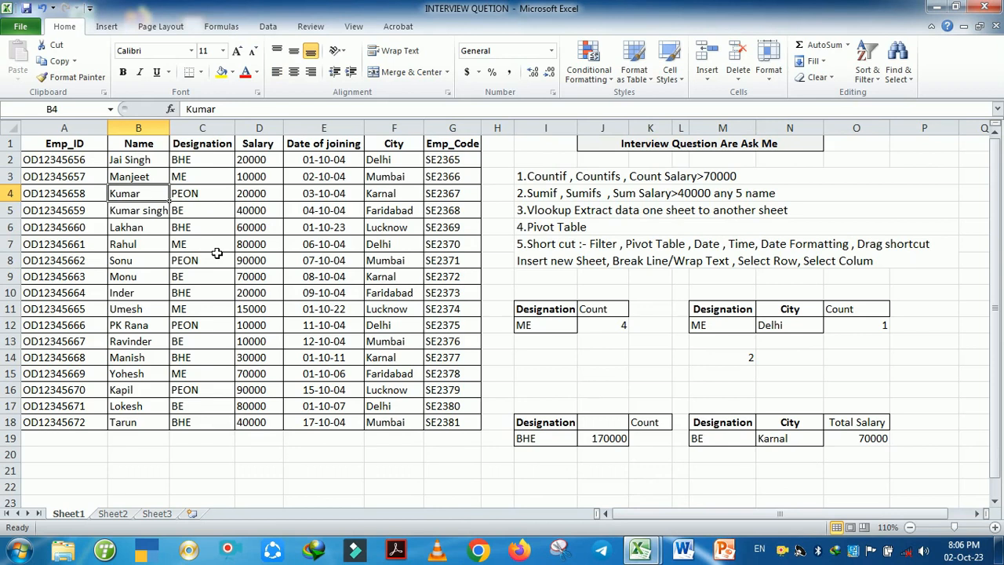
key(ctrl+shift+l)
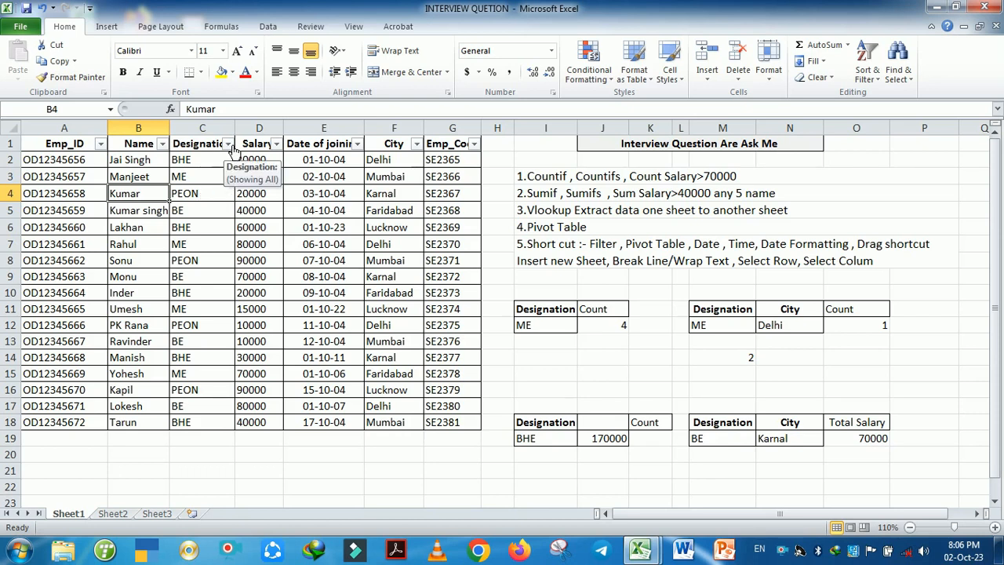
- Filter the employee table's Designation column to show only BHE
click(227, 144)
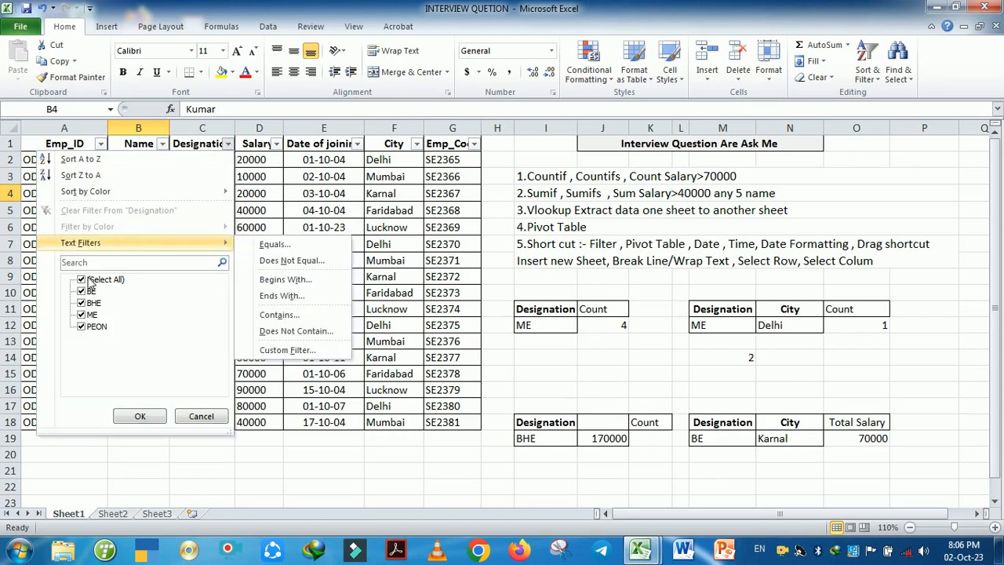
click(87, 281)
click(82, 303)
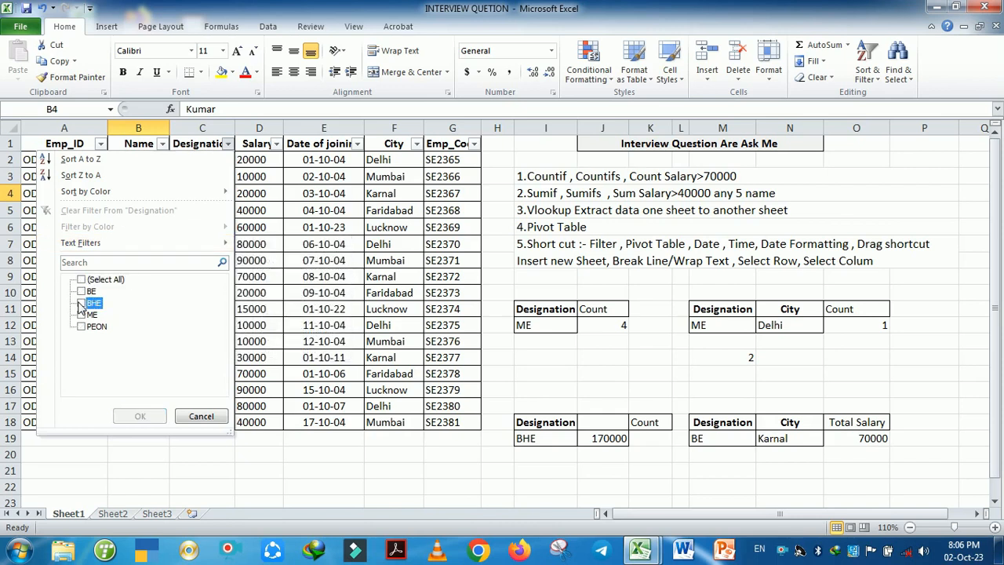
click(139, 417)
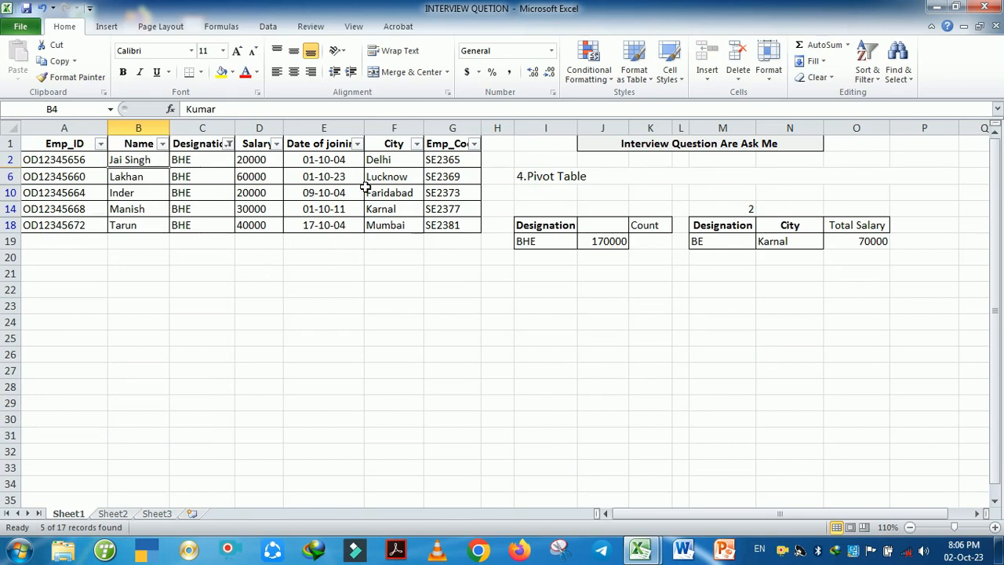
- Filter the City column to show only Delhi
click(416, 143)
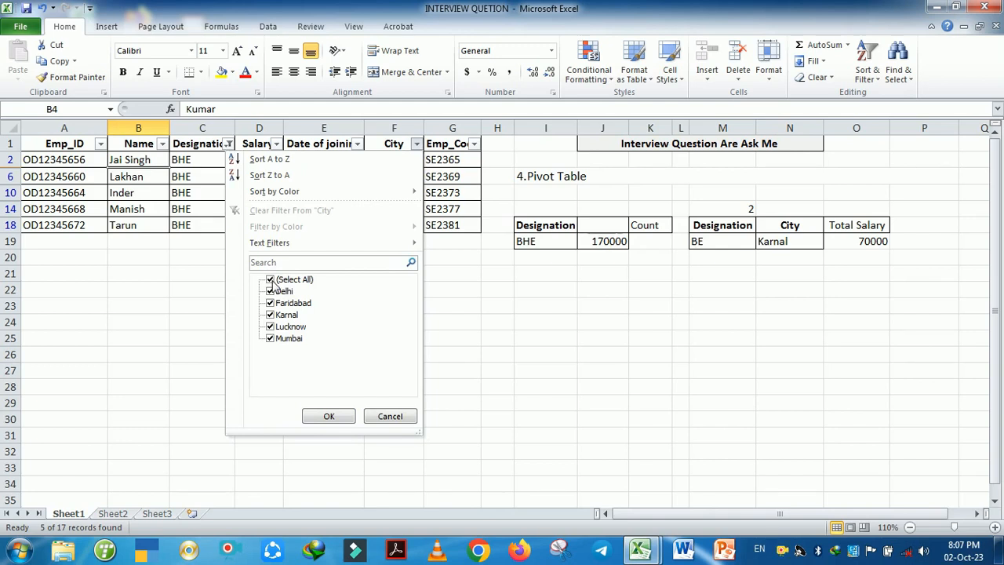
click(270, 281)
click(271, 291)
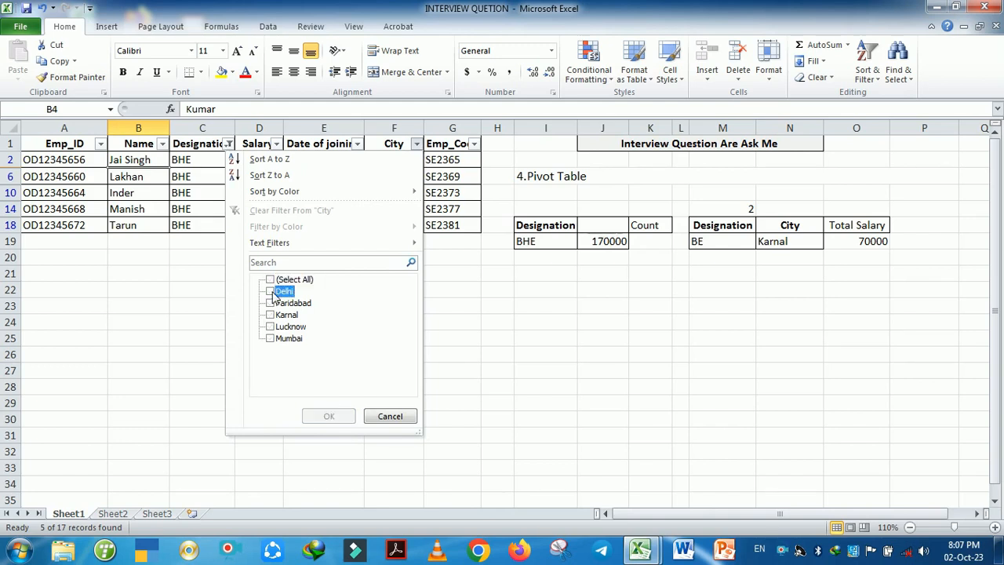
click(328, 417)
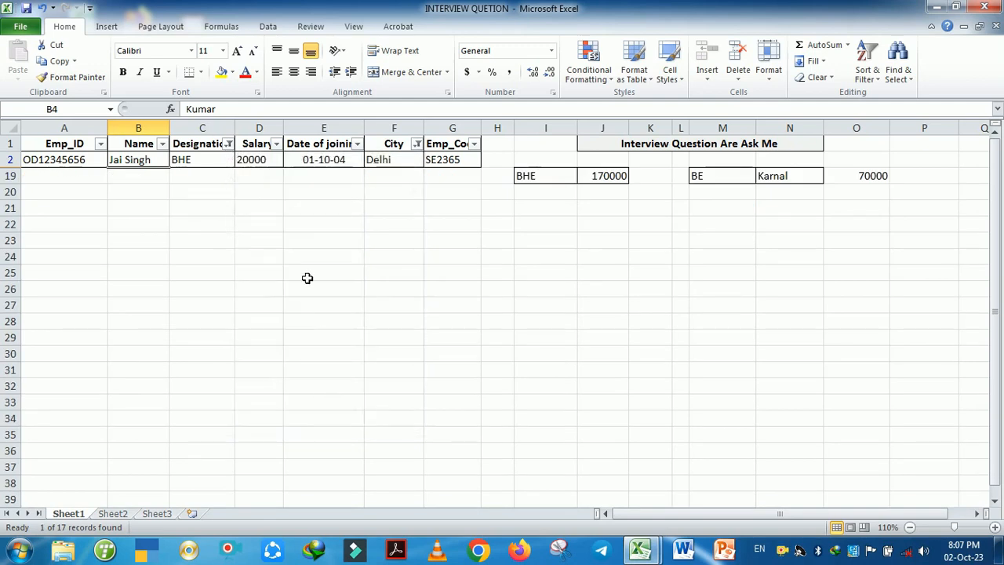
- Check the salary and date of joining of the filtered BHE employee in Delhi
click(333, 240)
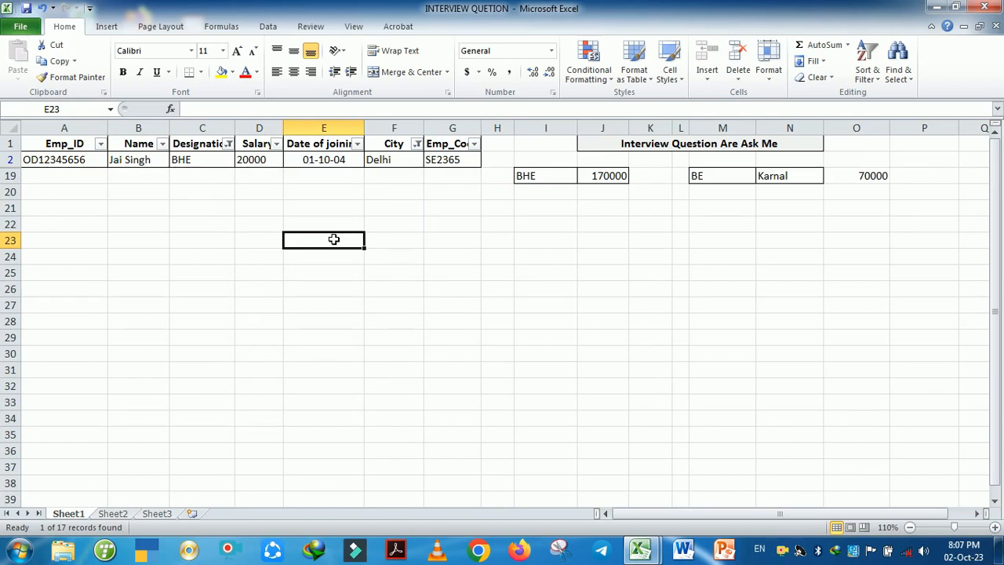
click(262, 159)
click(314, 161)
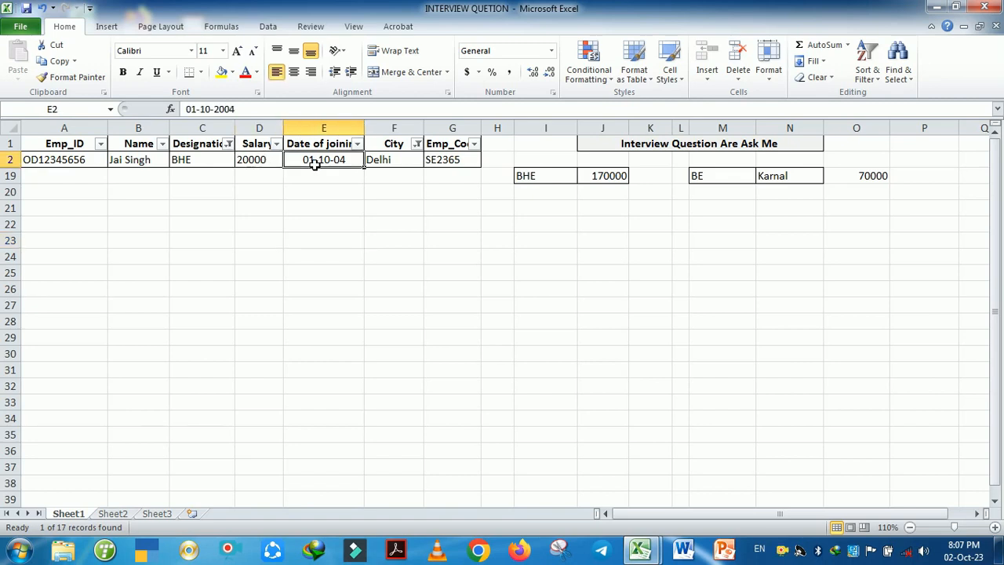
click(374, 226)
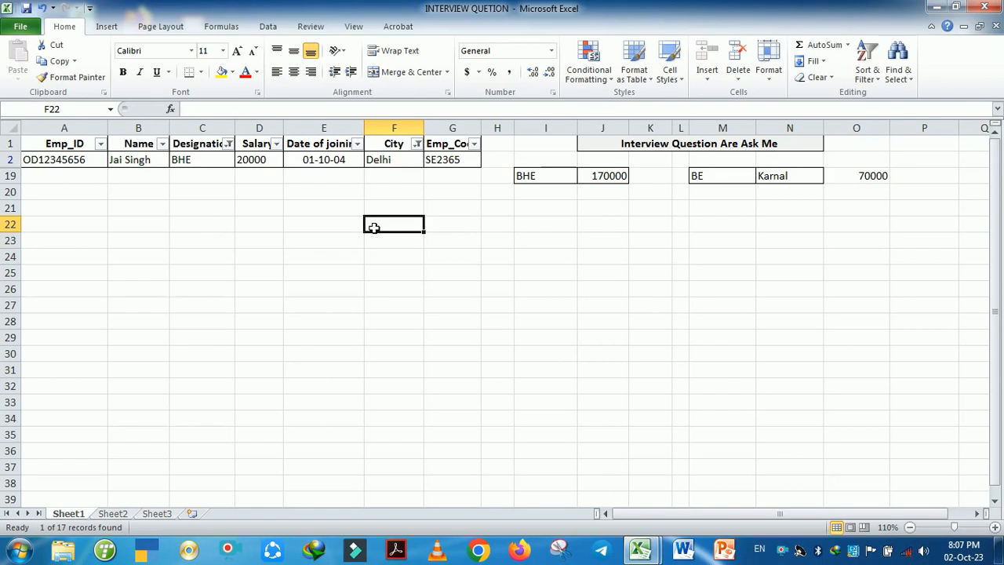
- Clear the filters from the City and Designation columns to show the whole employee table
click(357, 144)
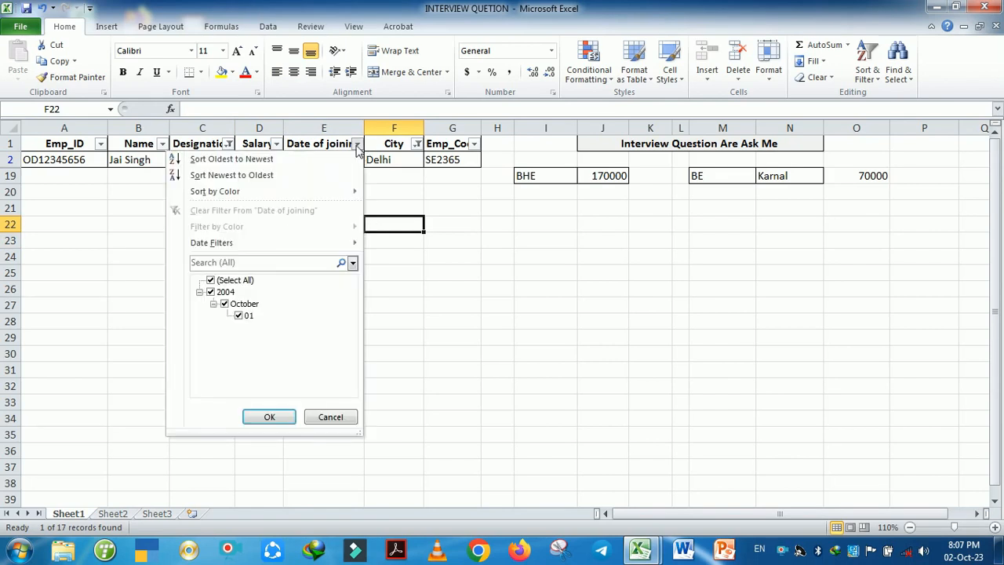
click(417, 144)
click(417, 144)
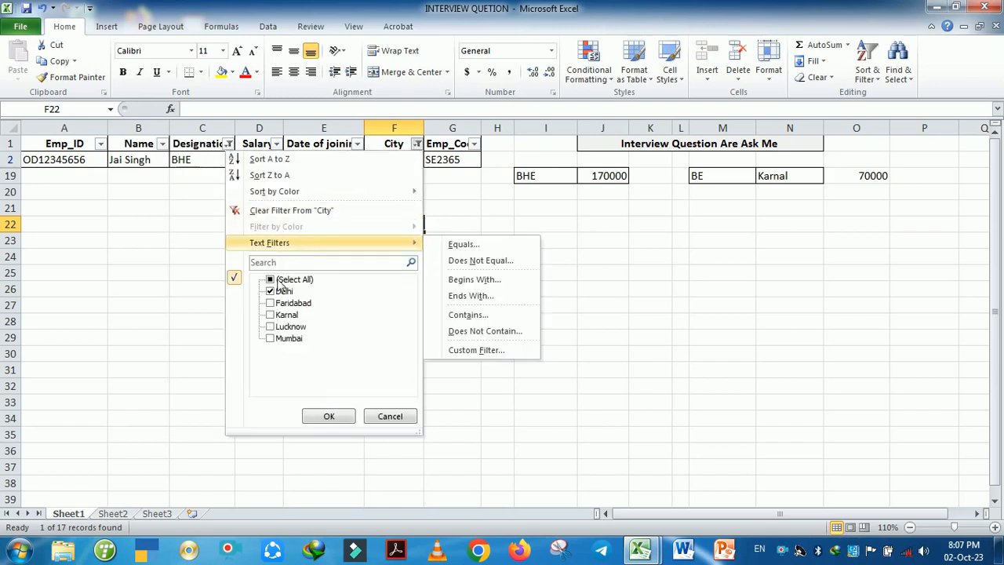
click(290, 211)
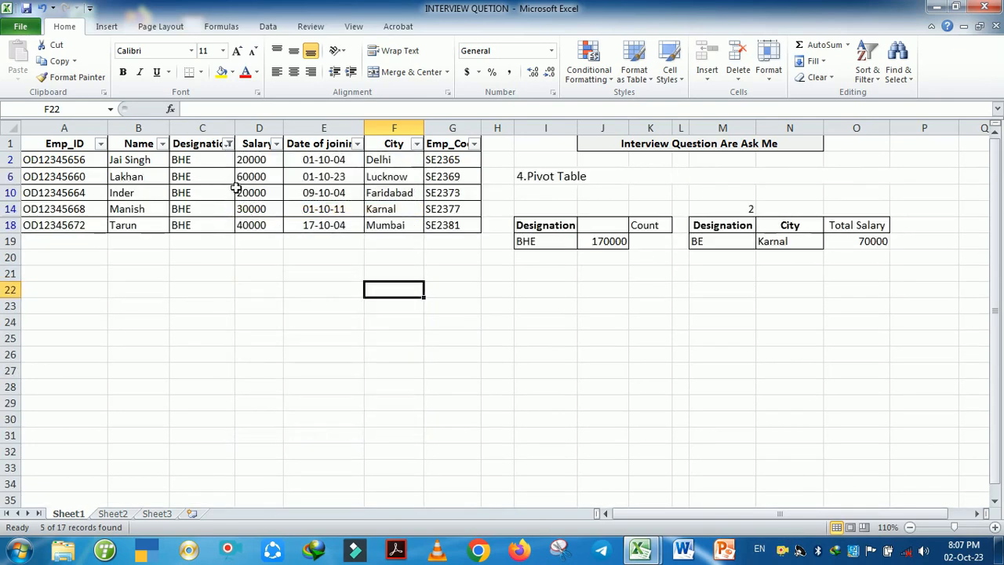
click(228, 144)
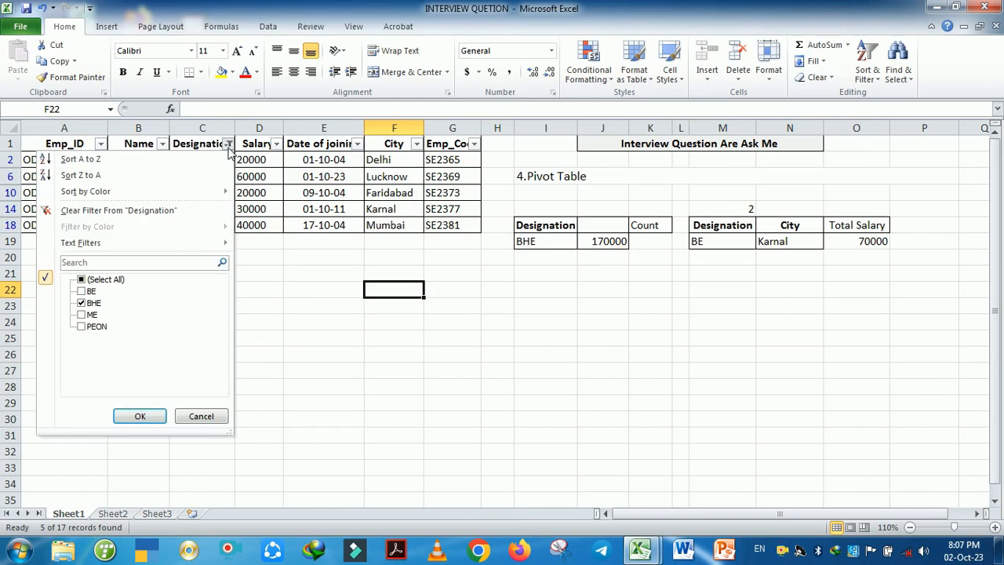
click(135, 212)
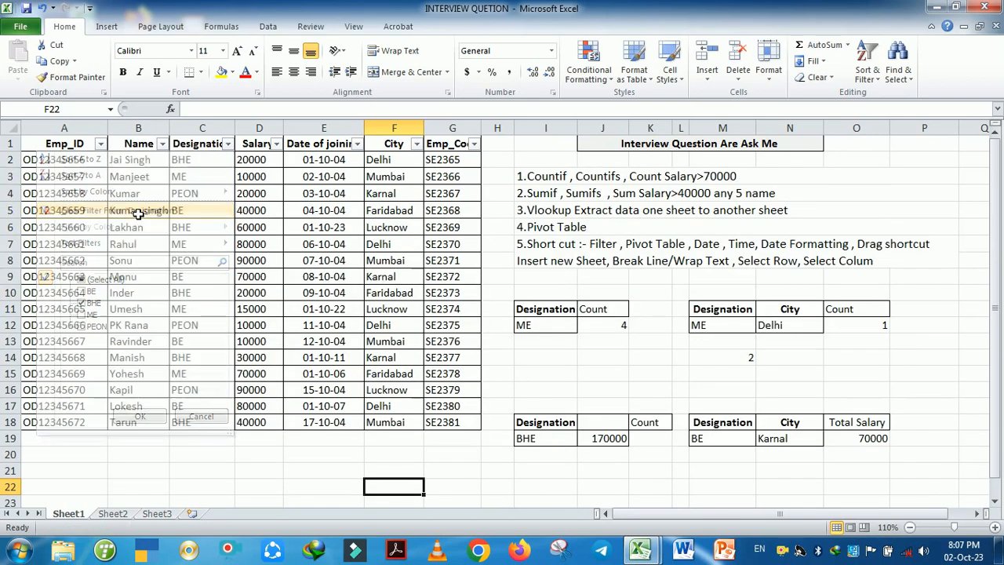
- Delete the City lookup formulas in F3:F18, keeping only the one in F2
click(296, 249)
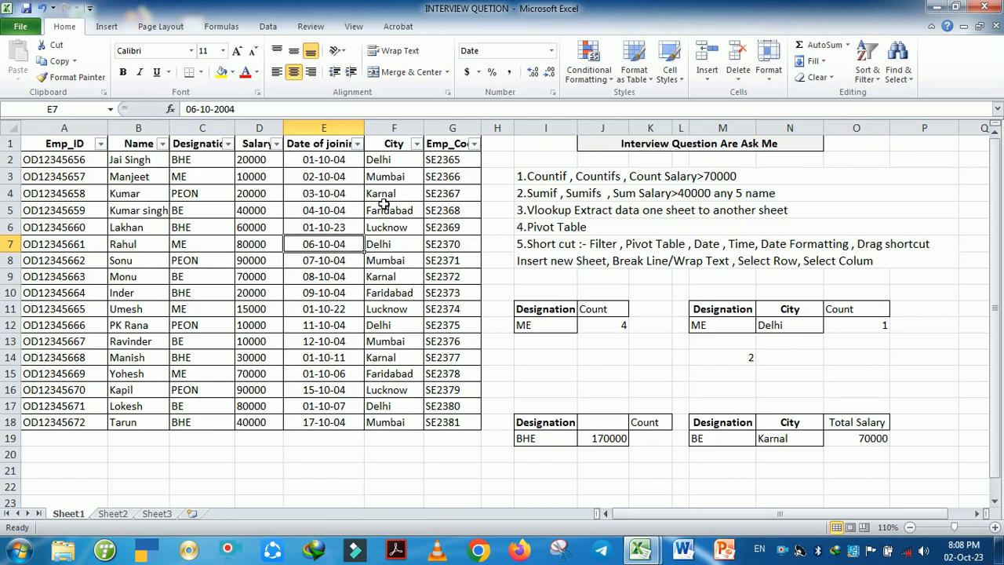
click(386, 166)
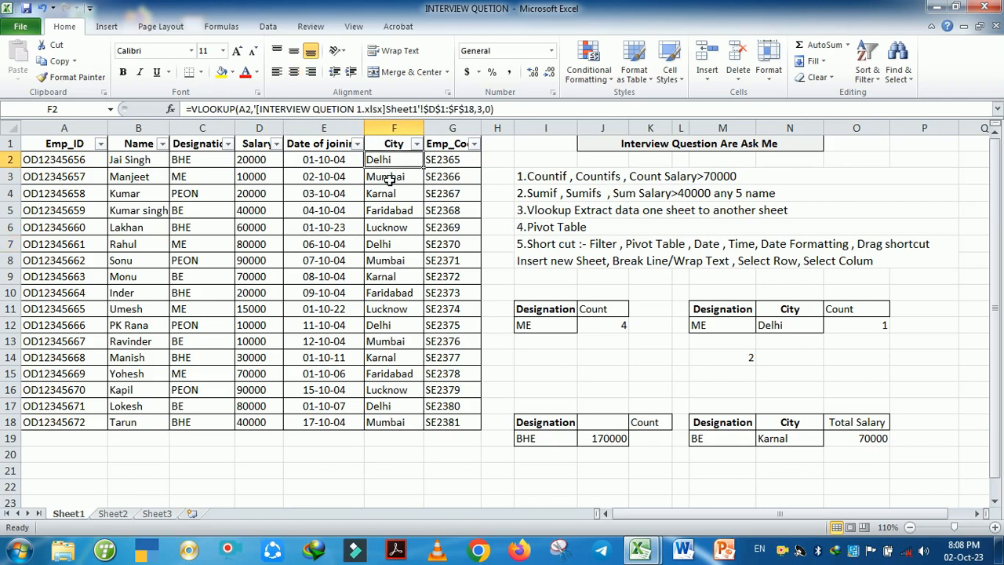
click(390, 180)
key(ctrl+shift+Down)
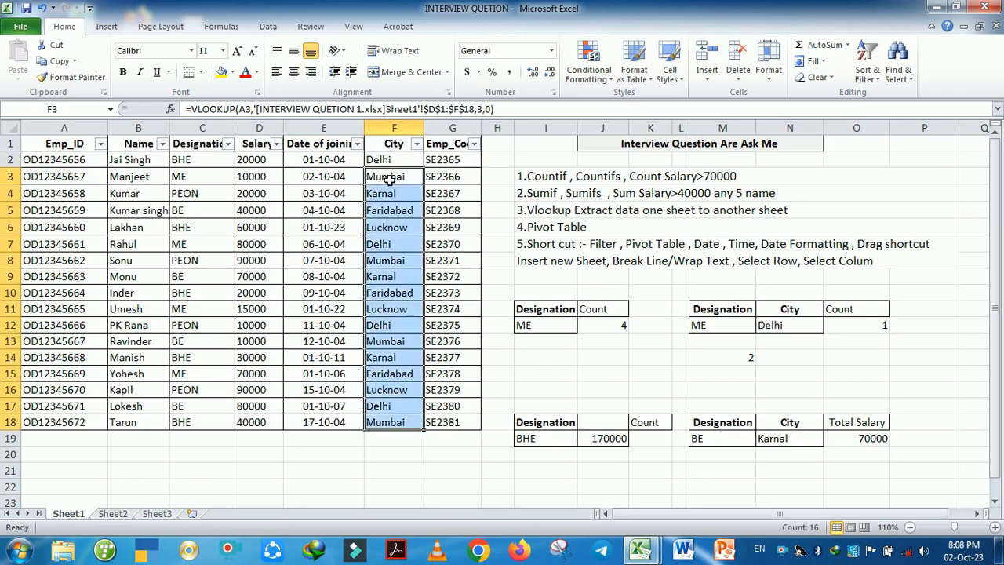
key(Delete)
- Try auto-filling the City VLOOKUP from F2 down to F18 twice, undoing the fill each time
click(389, 164)
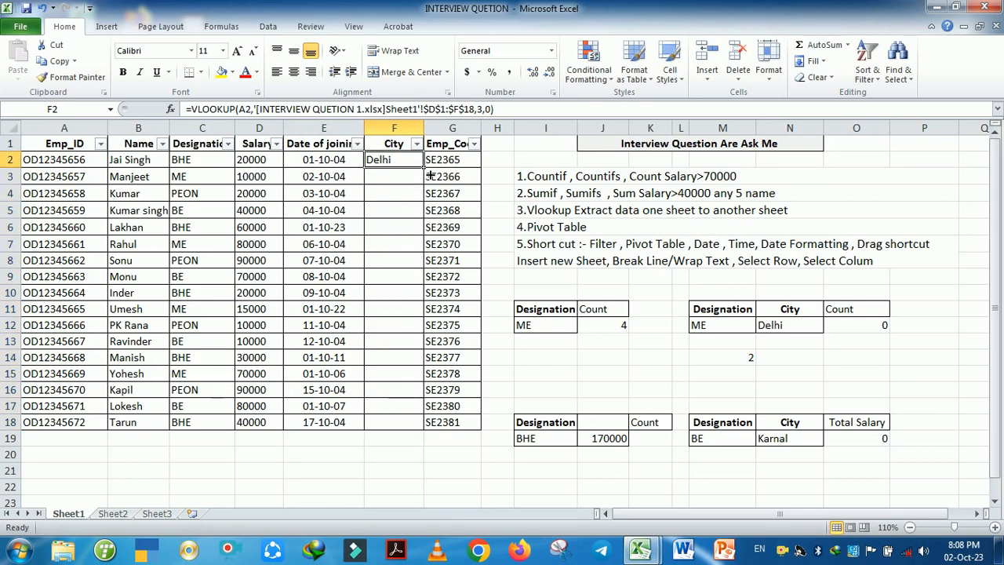
double_click(425, 171)
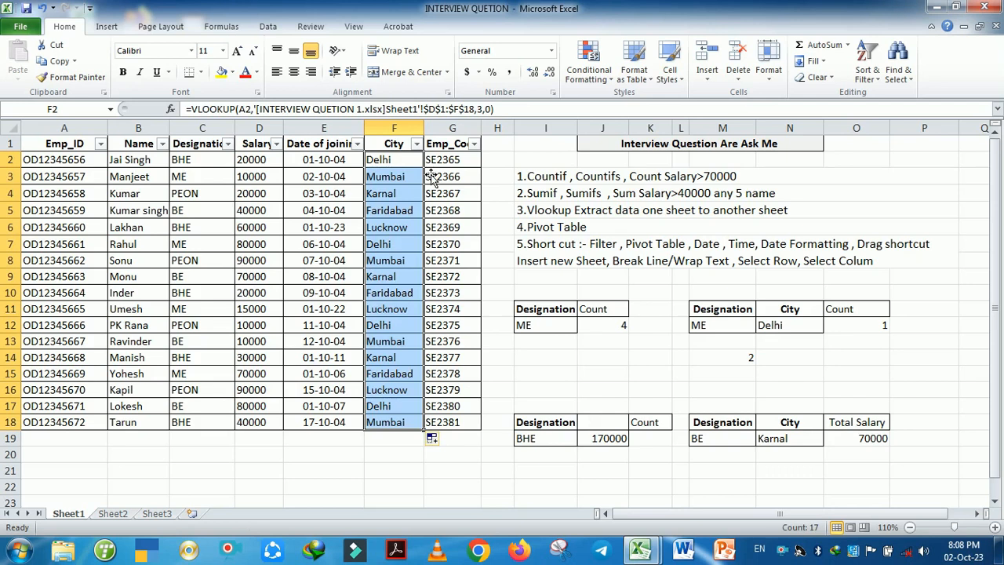
key(ctrl+z)
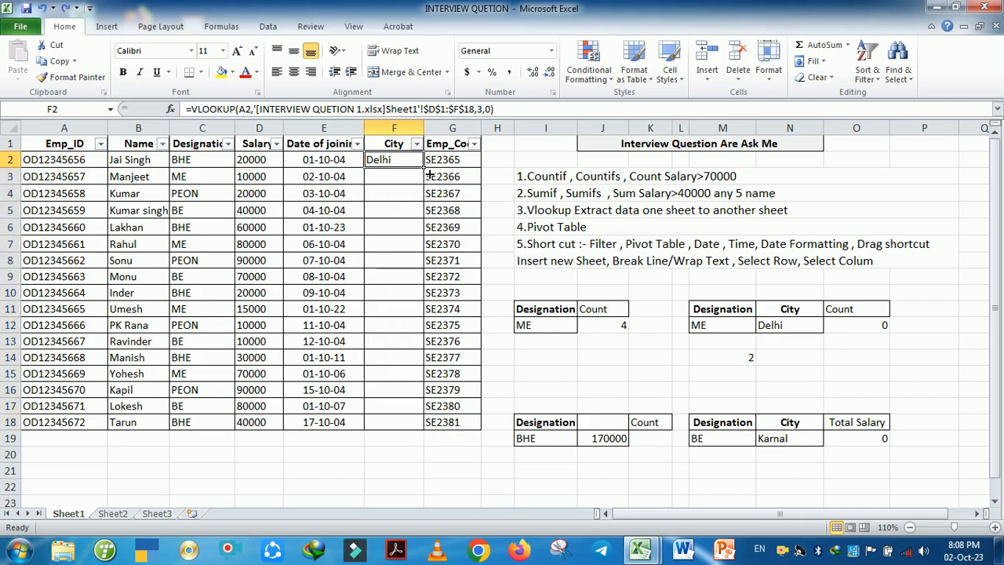
double_click(424, 168)
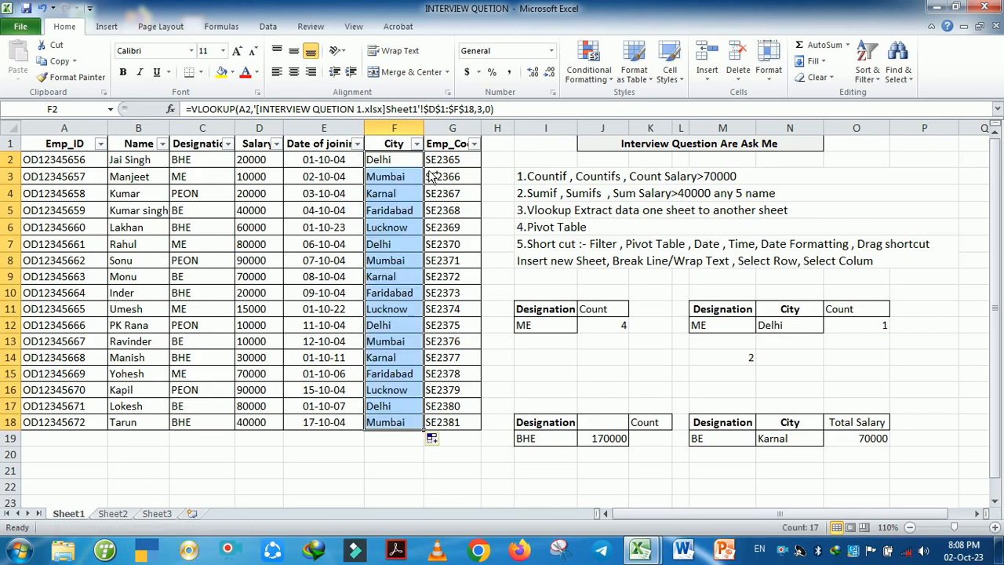
key(ctrl+z)
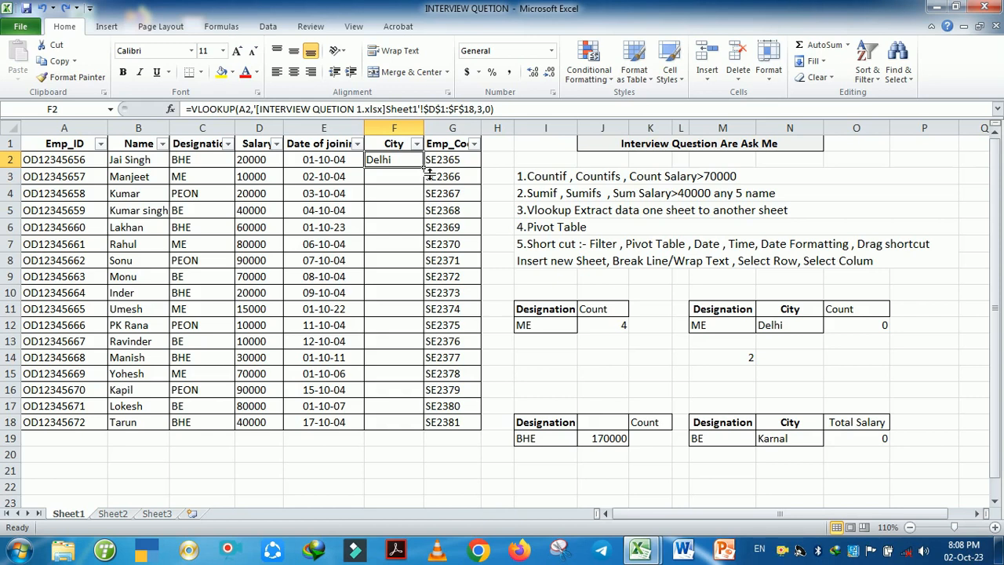
- Select F2:F18 and fill the City VLOOKUP formula from F2 down the column
key(shift+Down)
key(shift+Down)
key(shift+Down)
key(shift+Down)
key(shift+Down)
key(shift+Down)
key(shift+Down)
key(shift+Down)
key(shift+Down)
key(shift+Down)
key(shift+Down)
key(shift+Down)
key(shift+Down)
key(shift+Down)
key(shift+Down)
key(shift+Down)
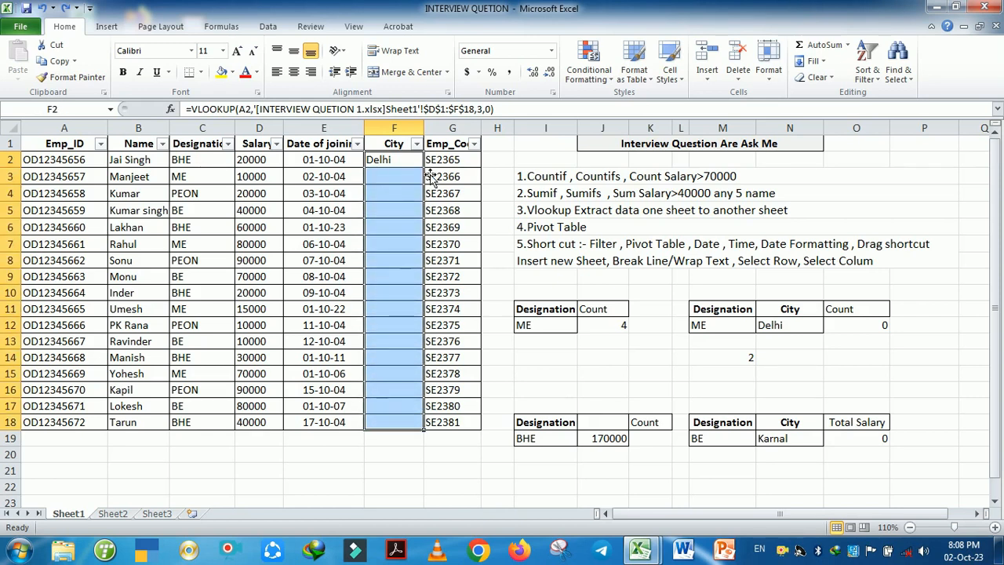
key(ctrl+d)
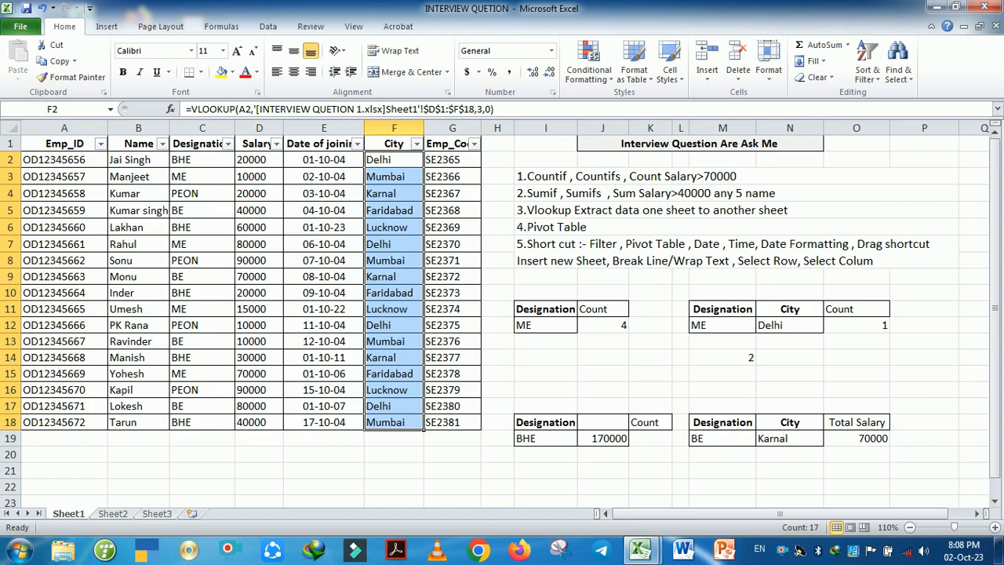
- Enter the shortcut note Shift+F11 in cell I15 and select the adjacent cell J15
click(537, 361)
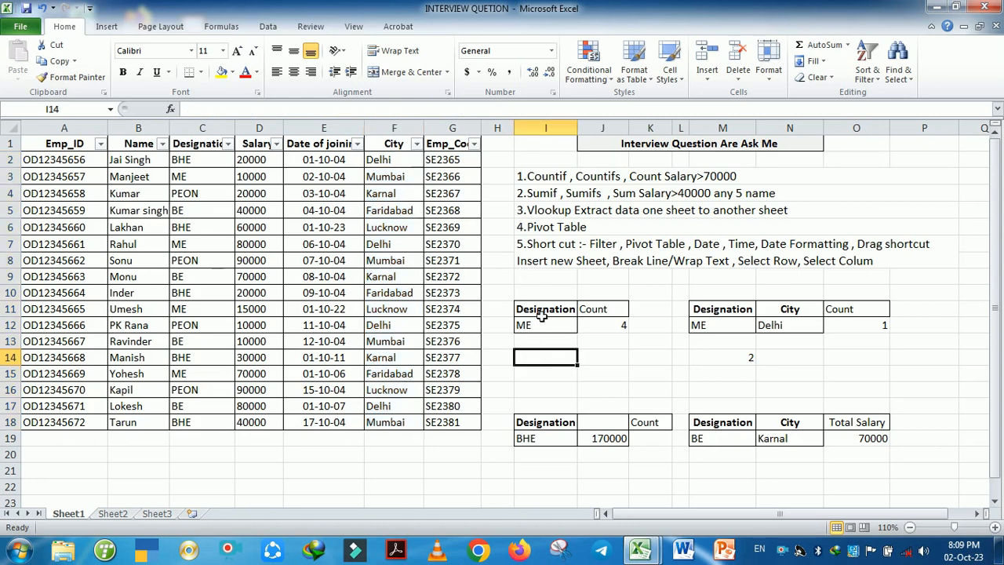
click(489, 438)
click(451, 461)
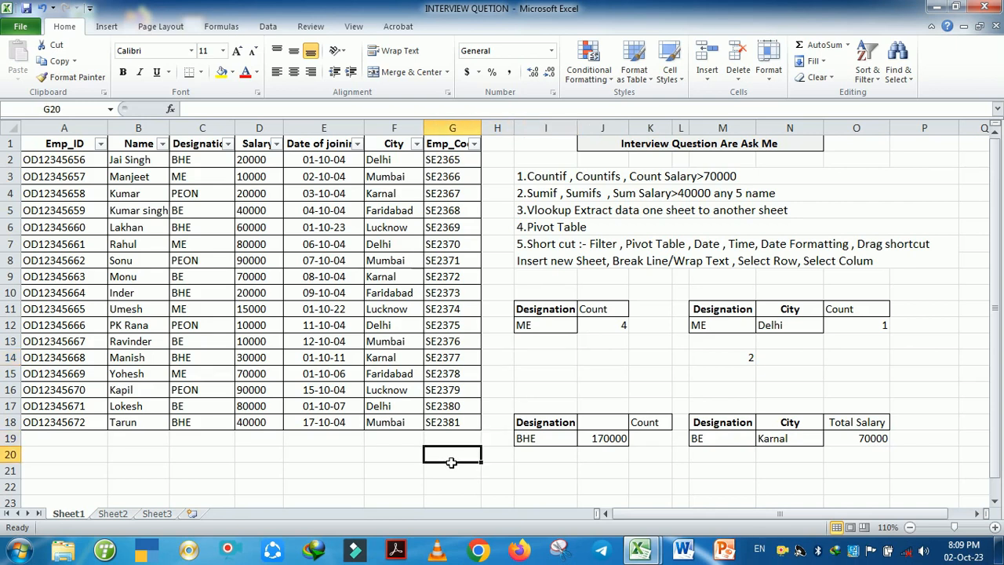
click(547, 380)
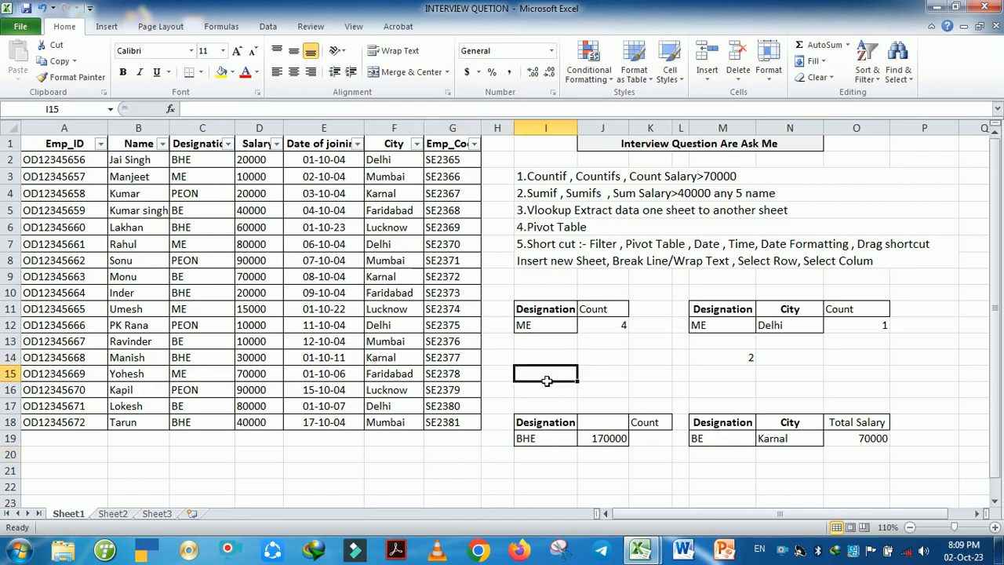
text(Shift_)
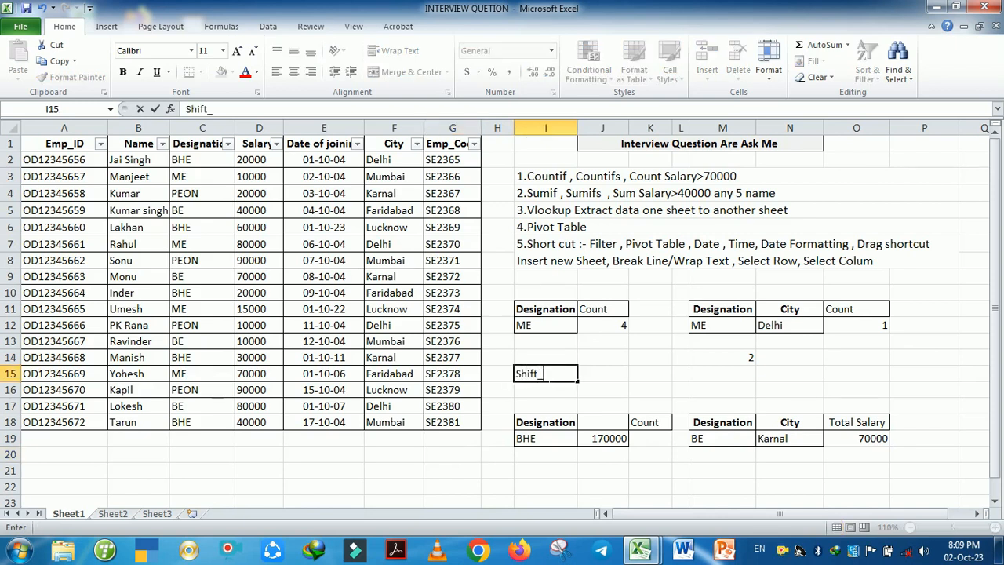
key(BackSpace)
text(+F11)
key(Return)
click(586, 378)
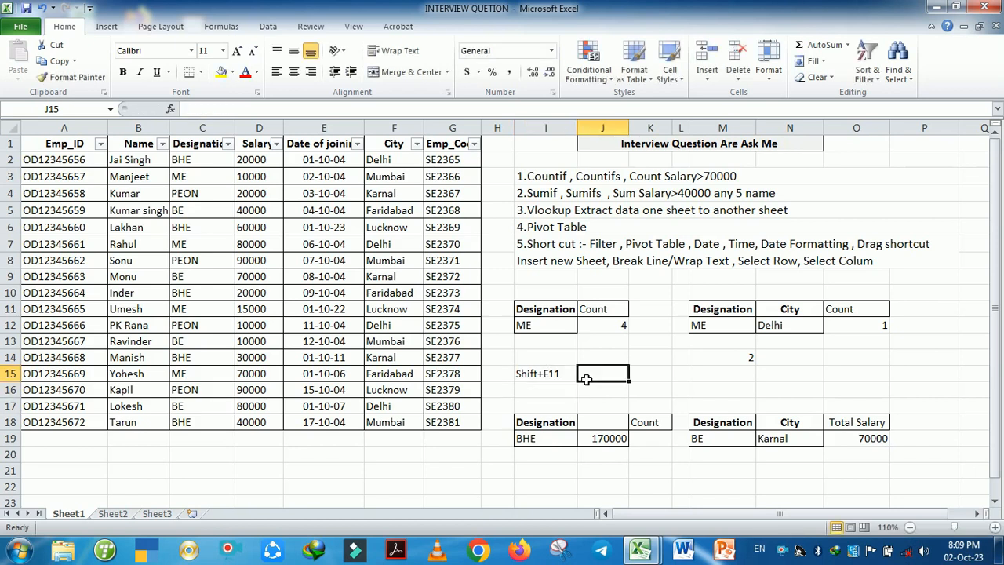
- Insert a new worksheet before Sheet1 and return to Sheet1
click(434, 469)
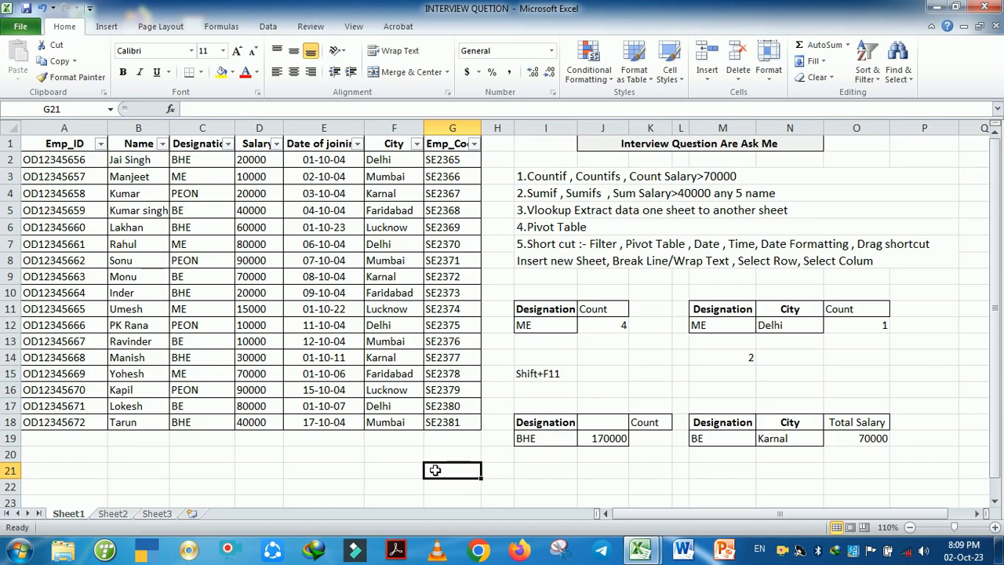
key(shift+F11)
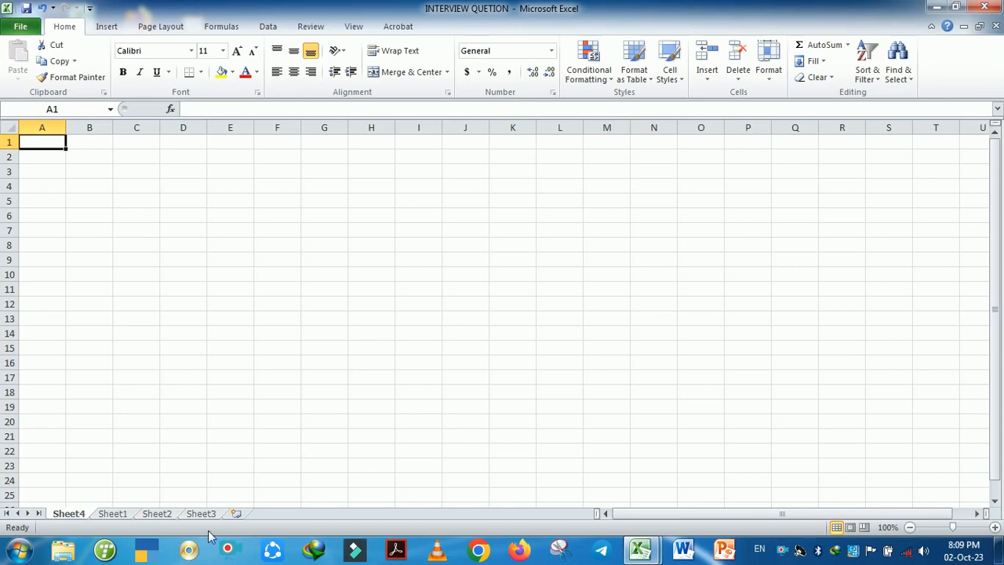
click(126, 516)
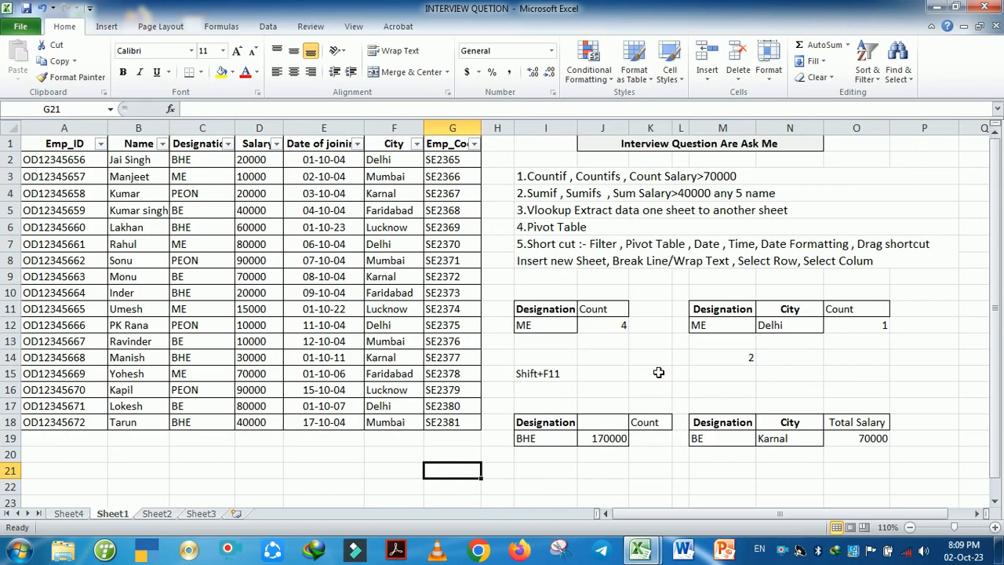
- Enter two-line text in cell E20, with "the computer" on the first line and "computer" on the second
click(325, 455)
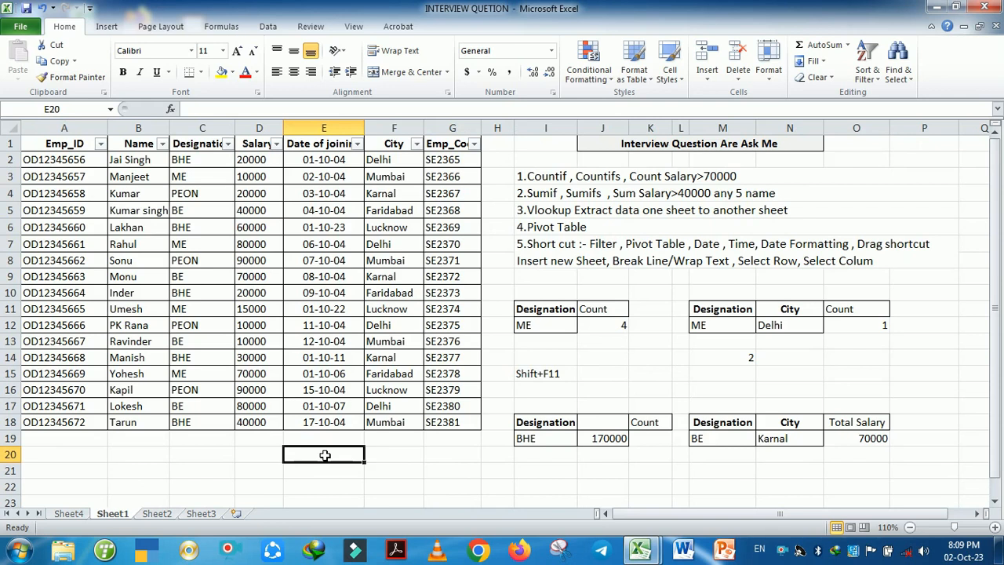
text(the )
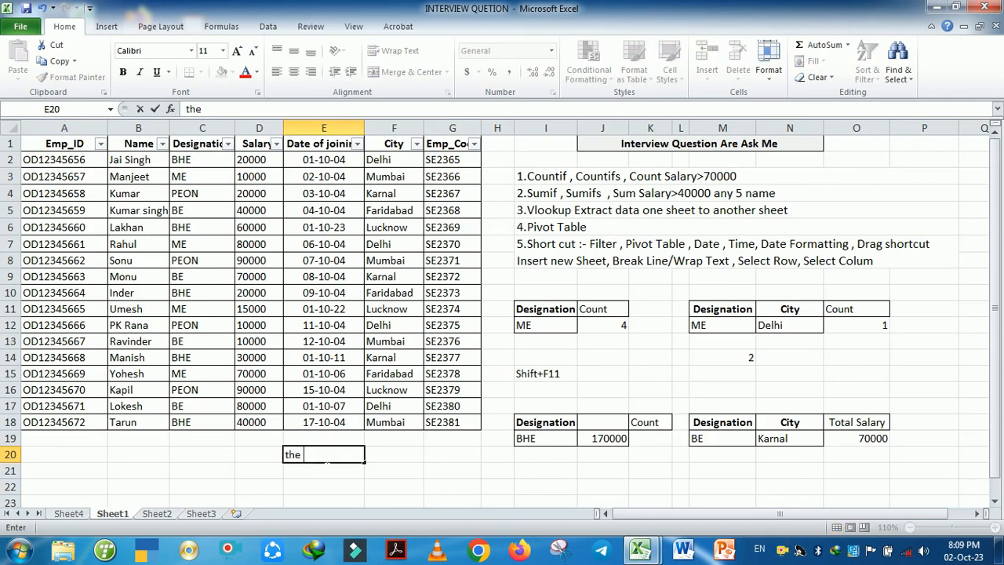
text(computer)
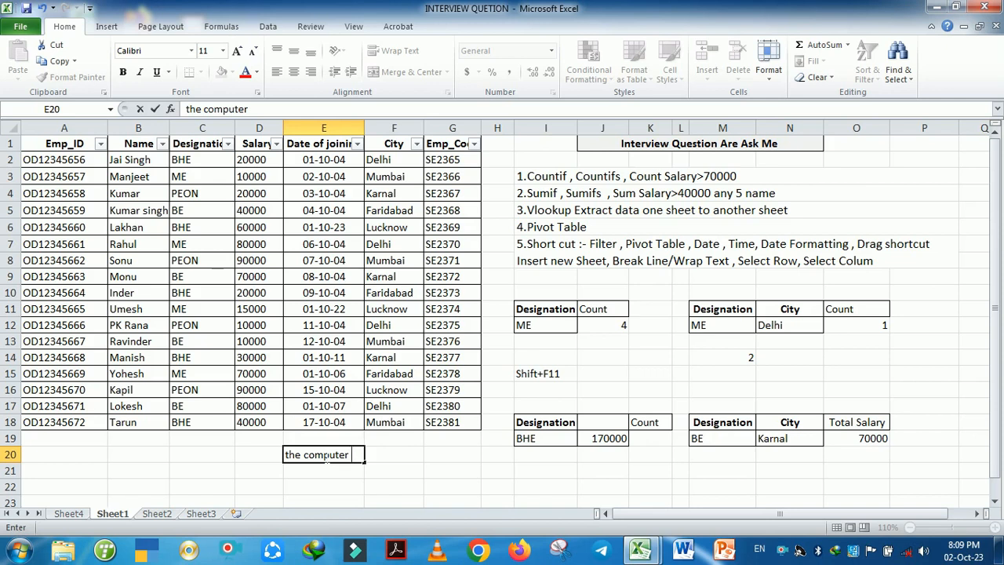
key(alt+Return)
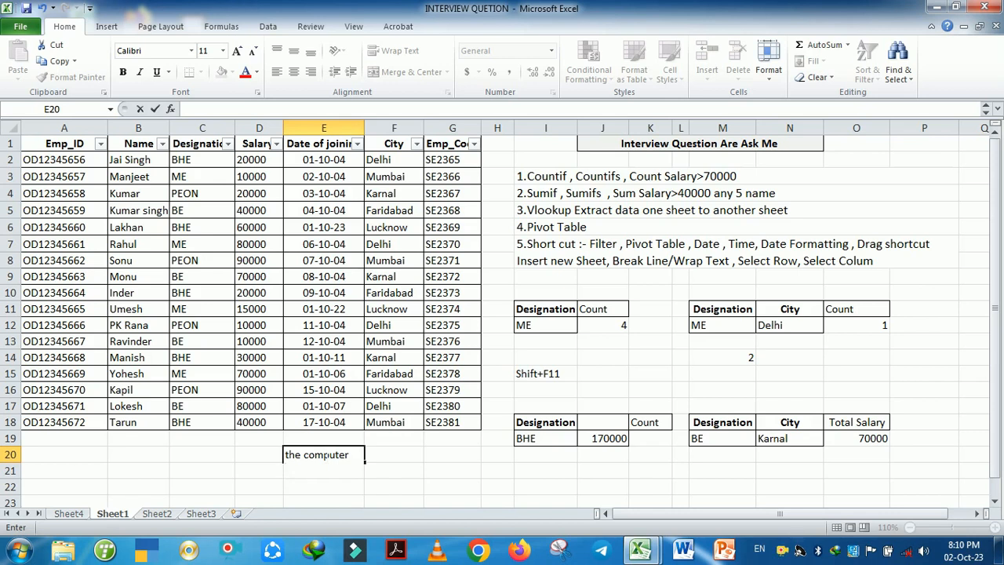
text(computer)
click(373, 472)
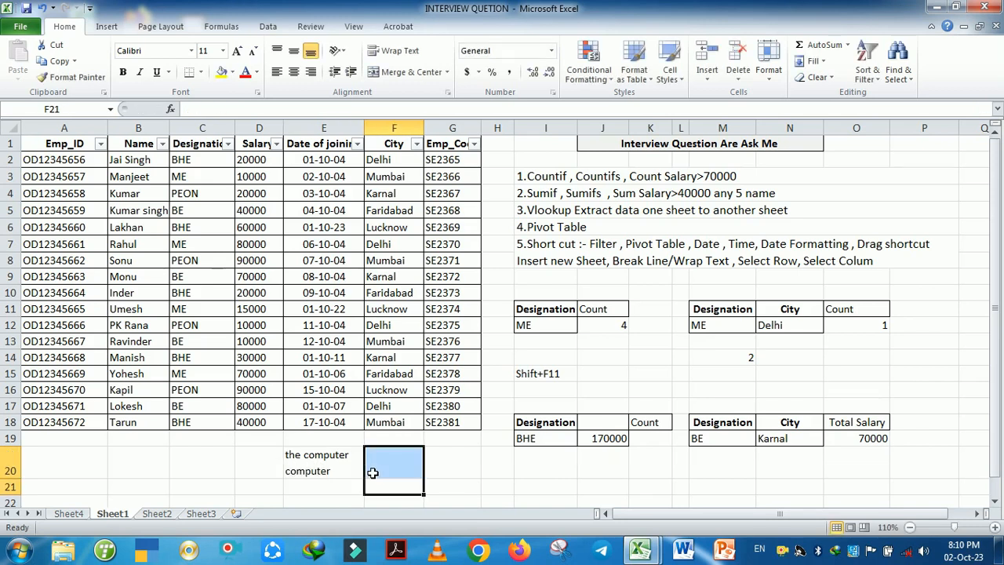
click(444, 471)
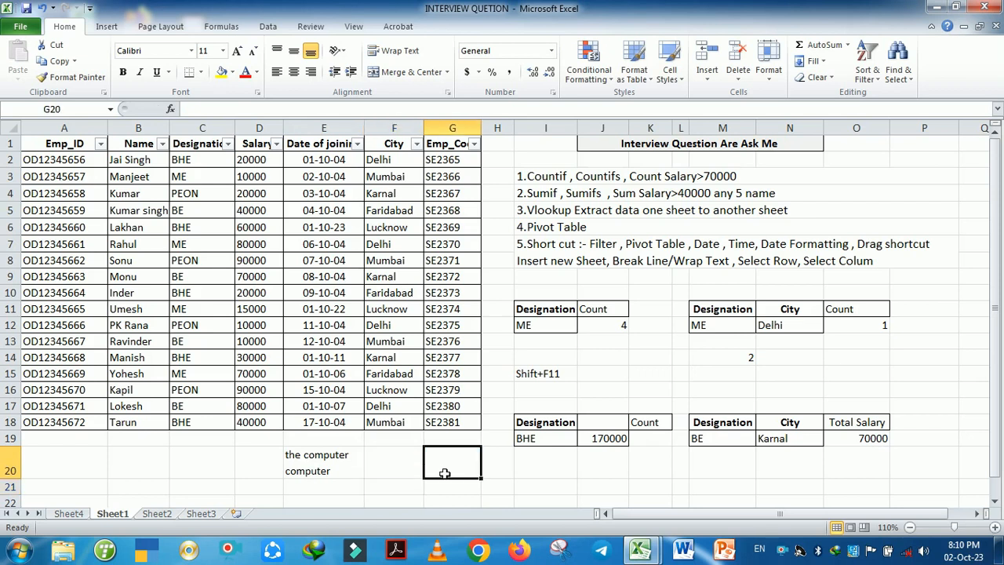
click(345, 469)
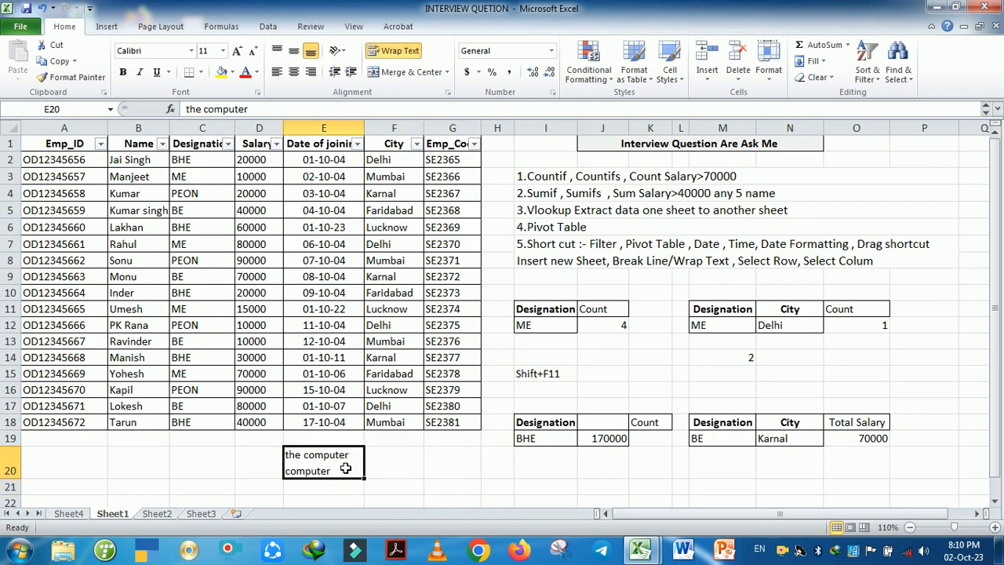
- Enter the line-break shortcut note "alt+Enter =break" in cell G21
click(448, 488)
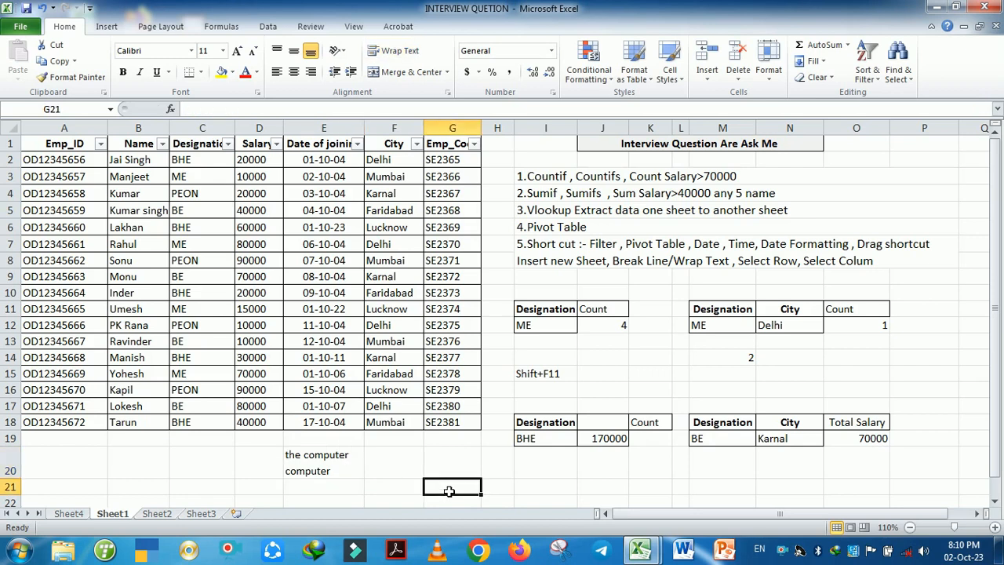
text(alt+En)
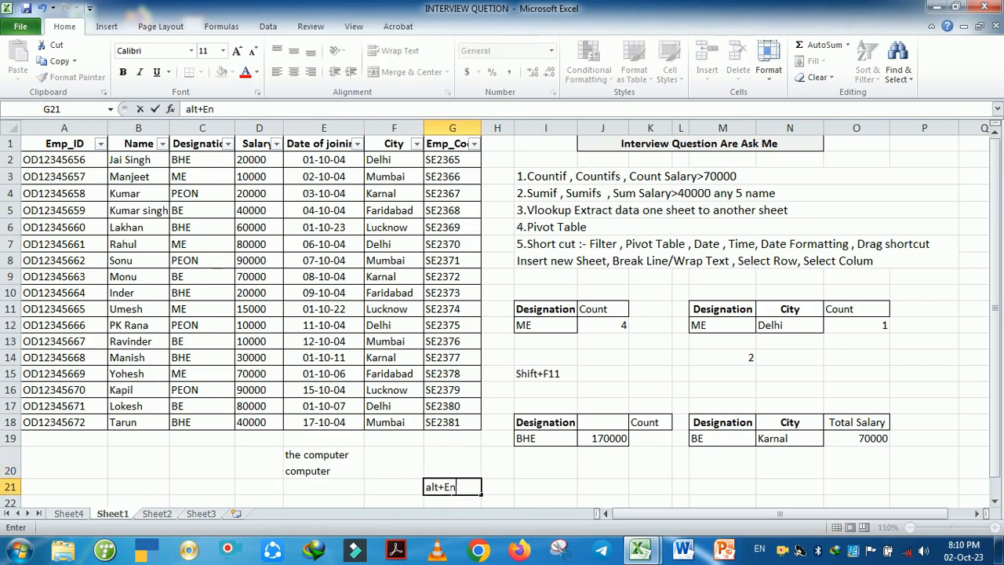
text(ter =b)
double_click(449, 488)
text(e)
key(ctrl+z)
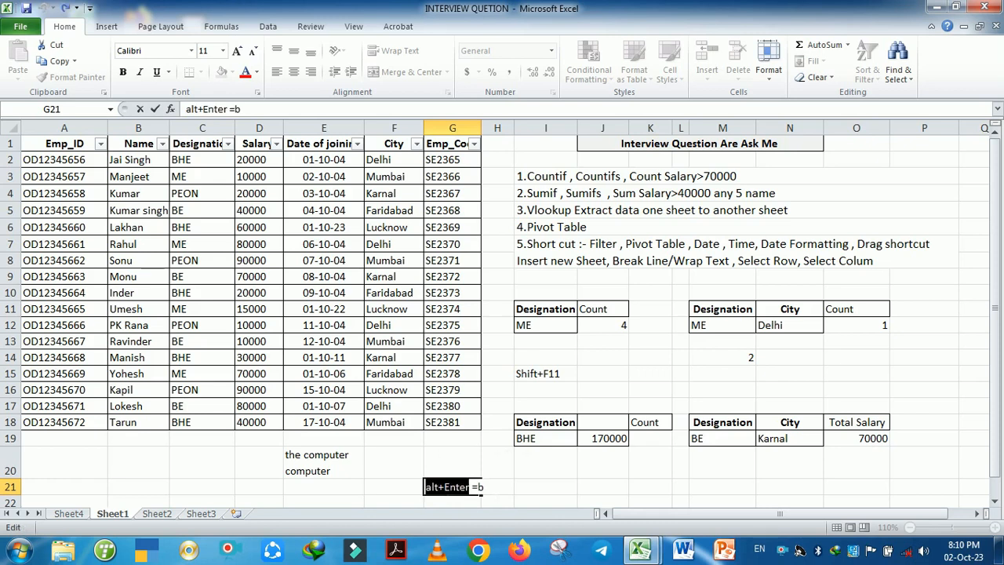
text(reak)
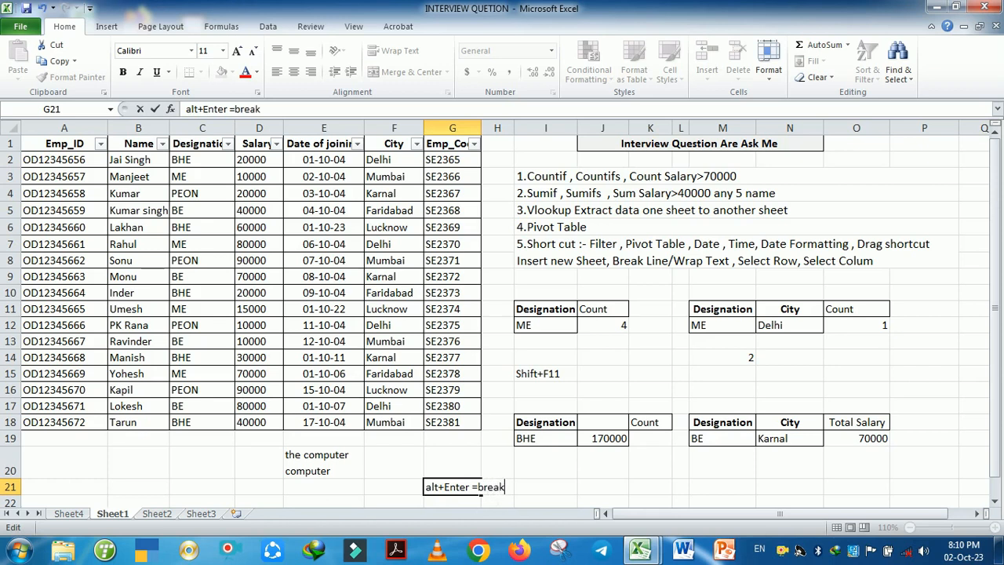
key(BackSpace)
key(BackSpace)
key(BackSpace)
text(ea)
key(BackSpace)
key(BackSpace)
text(ea)
key(BackSpace)
key(BackSpace)
text(eak)
click(535, 492)
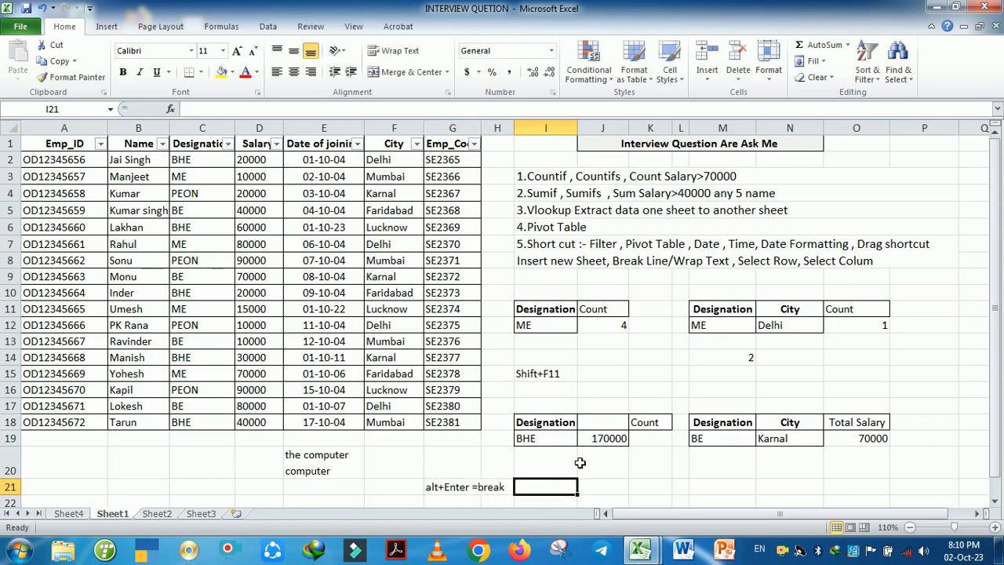
- Delete the entire rows 14 and 15 and insert two blank rows in their place
click(771, 263)
click(640, 357)
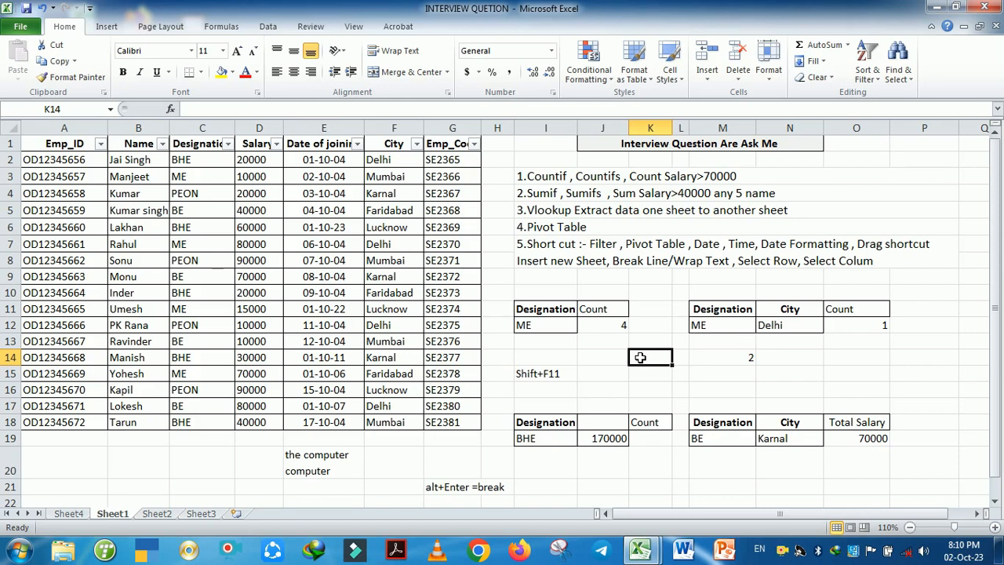
key(shift+Down)
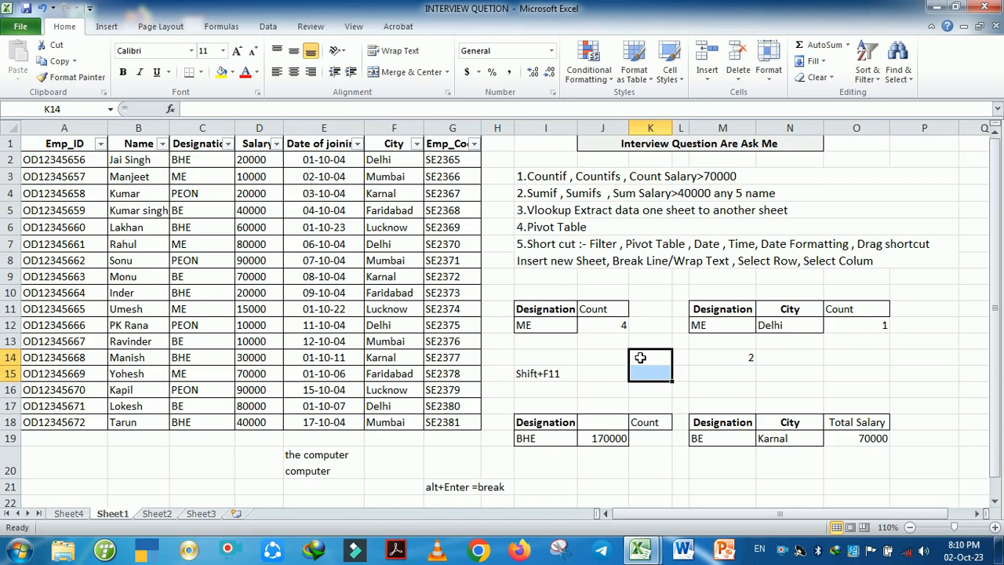
key(shift+space)
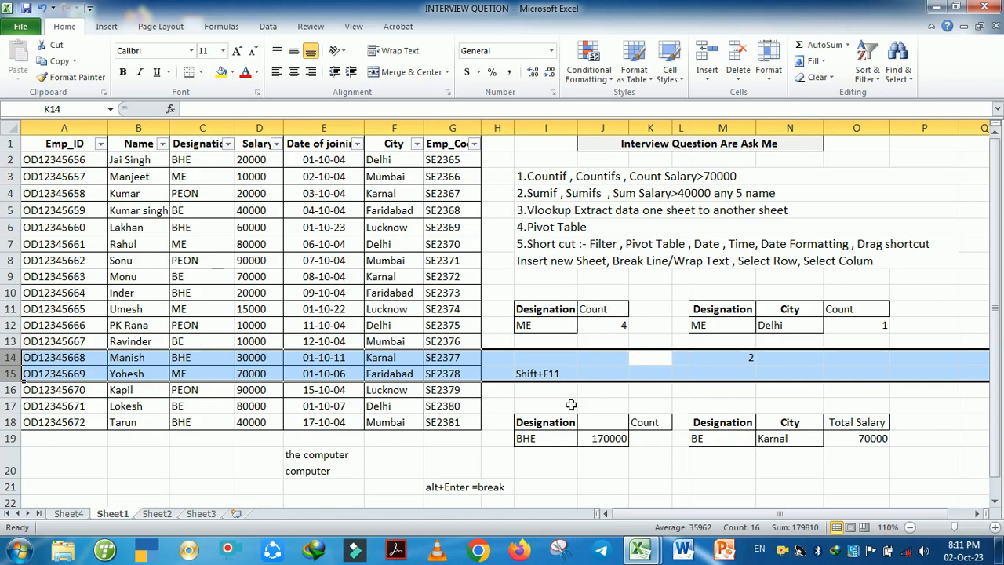
key(ctrl+minus)
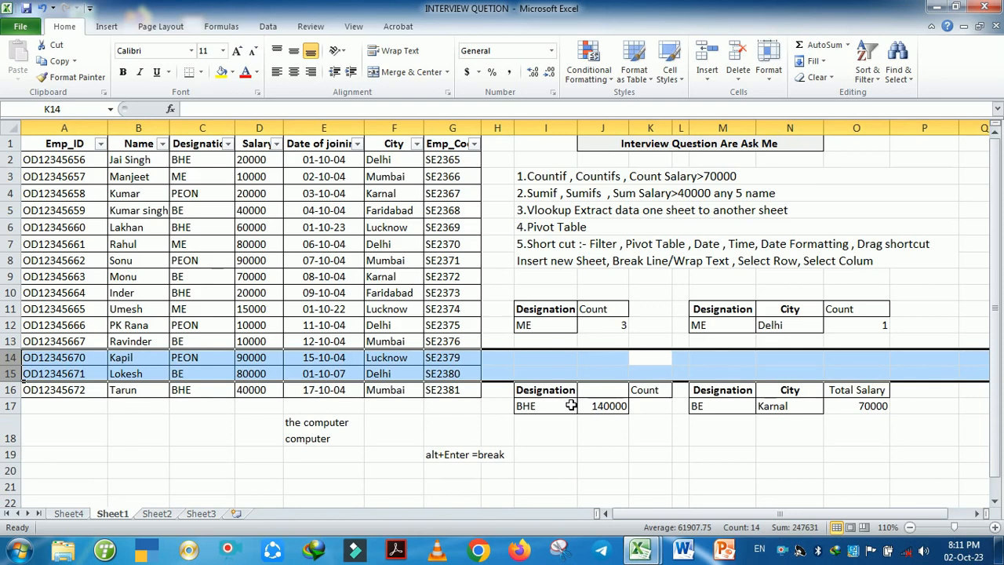
key(ctrl+shift+plus)
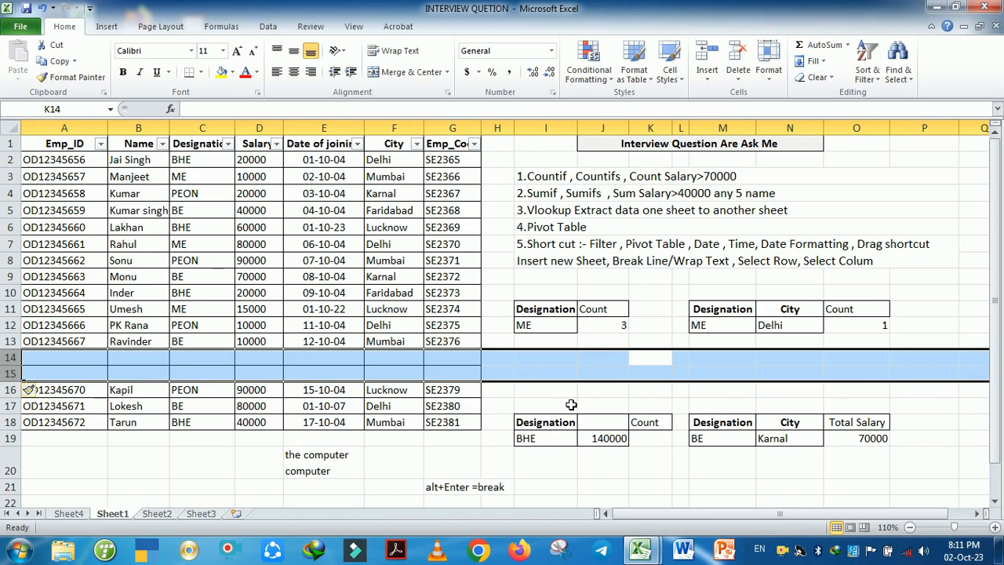
click(593, 405)
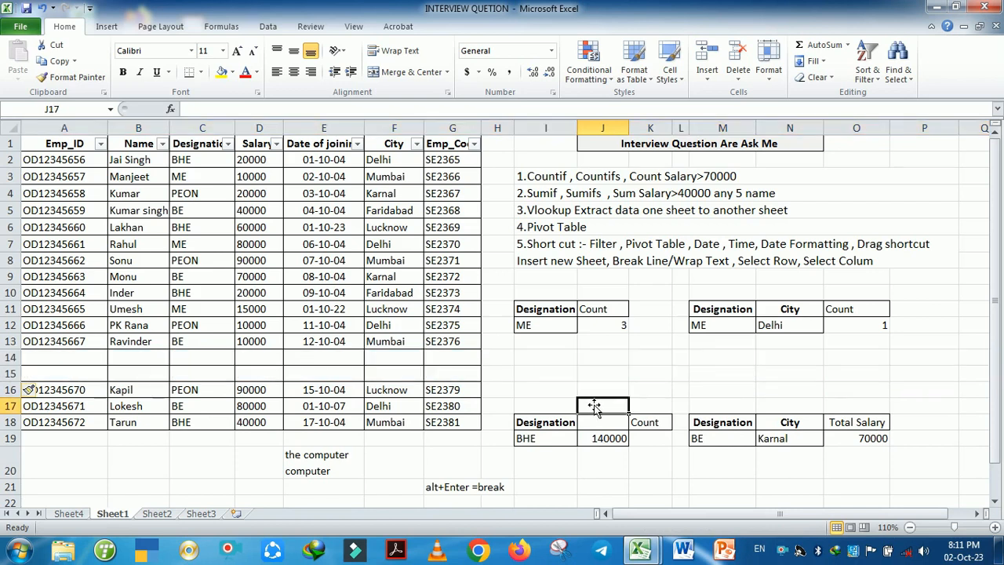
- Enter the shortcut note "ctrl+;" in cell I15 and insert the current date, 02-10-23, in J15
click(564, 381)
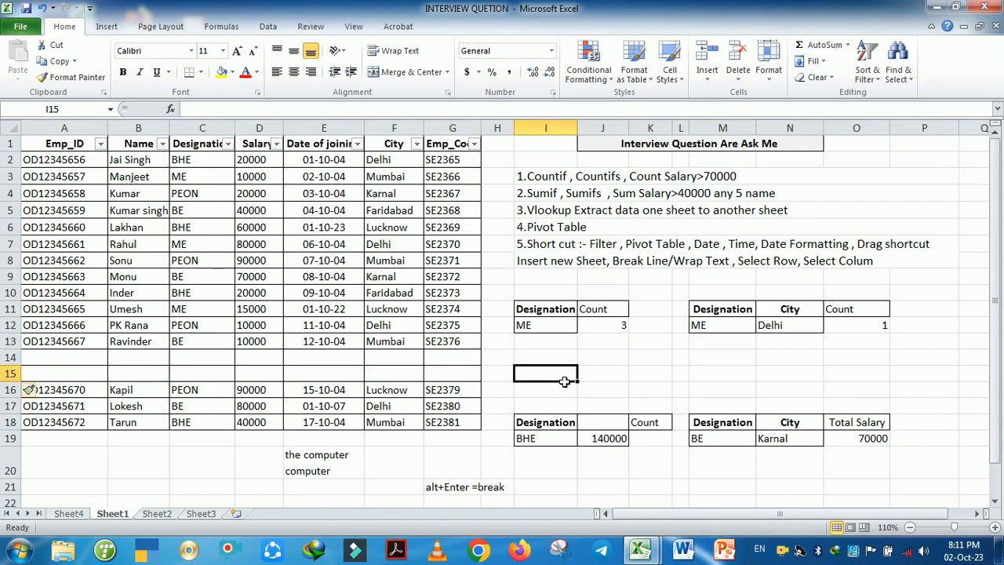
text(ctrl_)
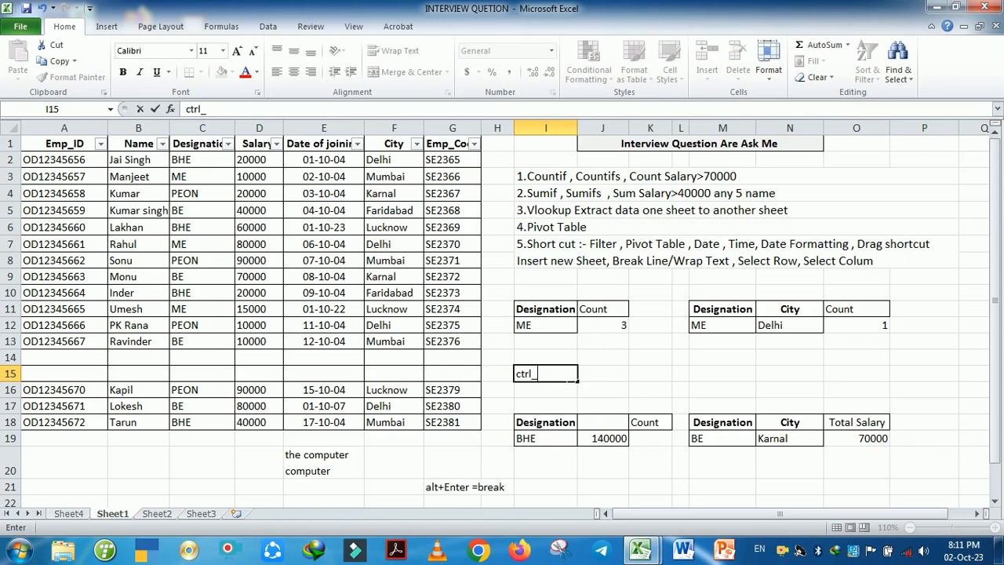
key(BackSpace)
text(+;)
key(Tab)
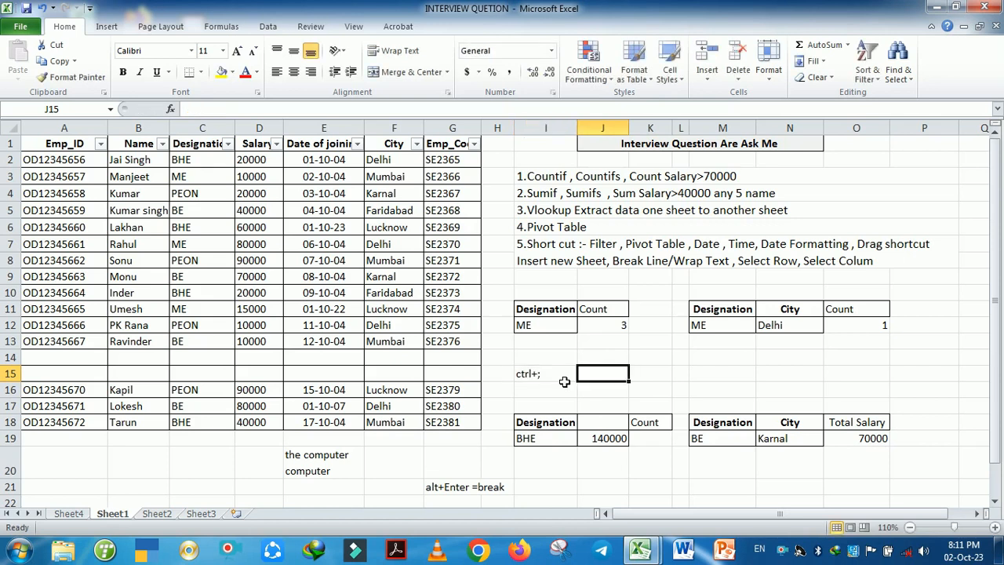
key(ctrl+semicolon)
key(Return)
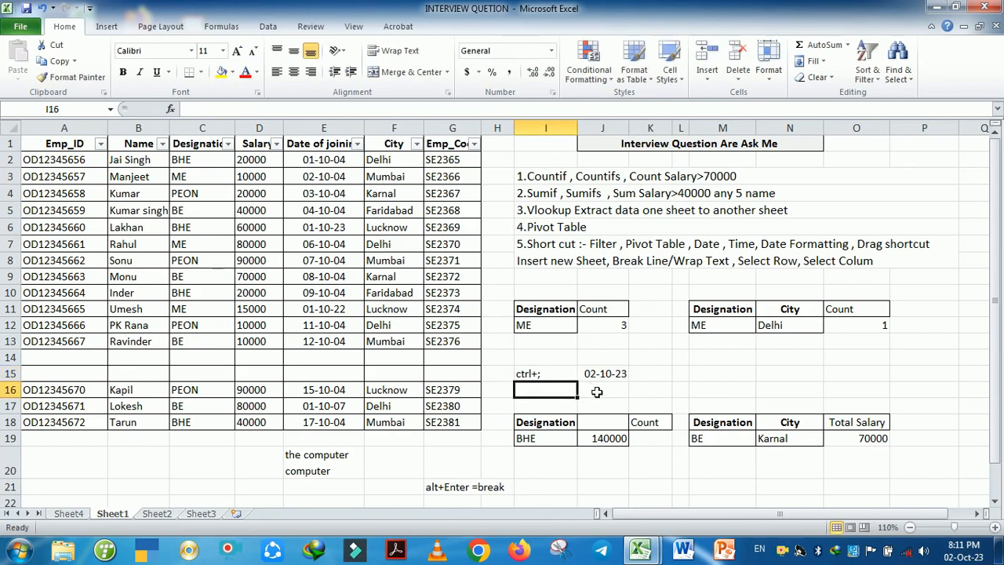
click(597, 391)
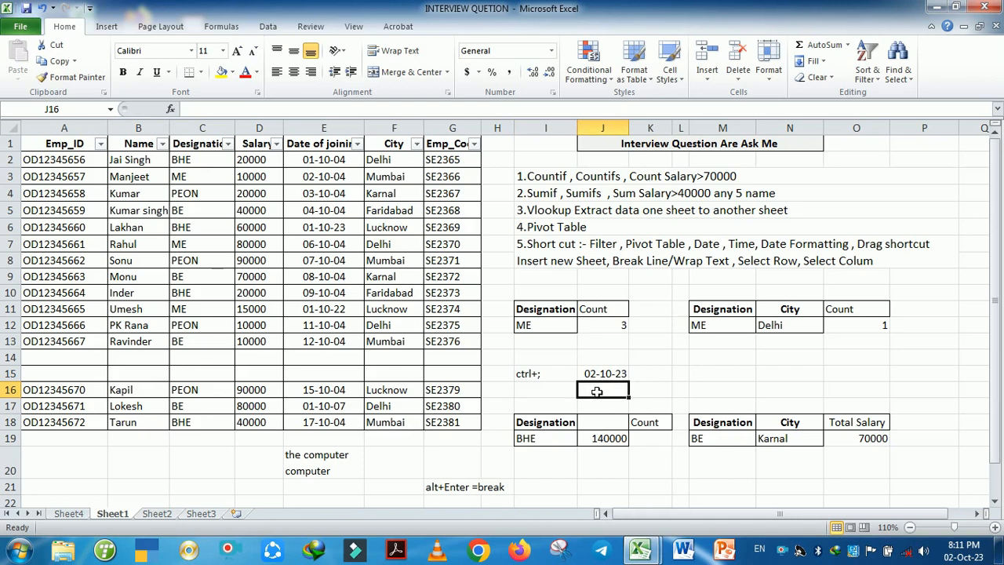
click(553, 398)
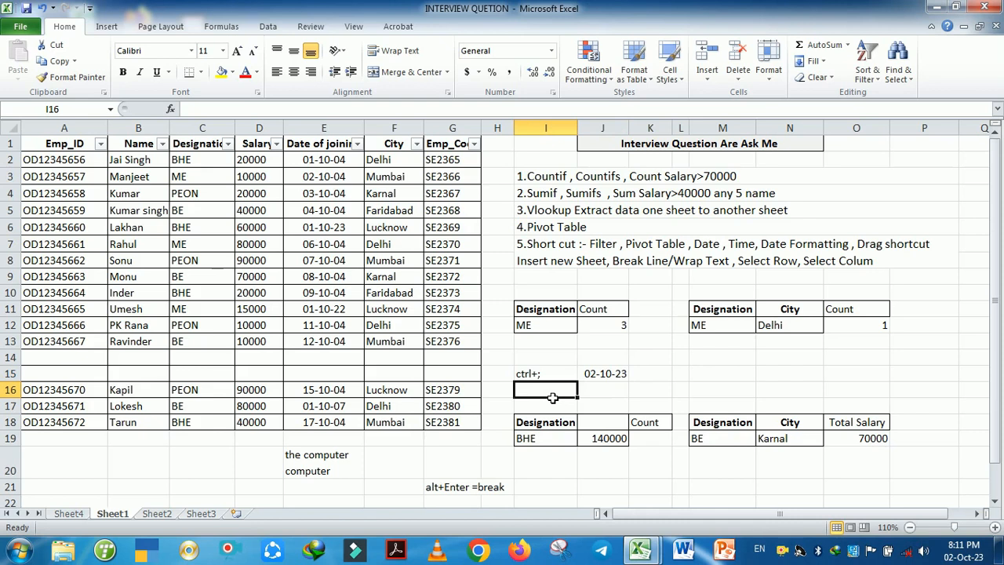
click(600, 376)
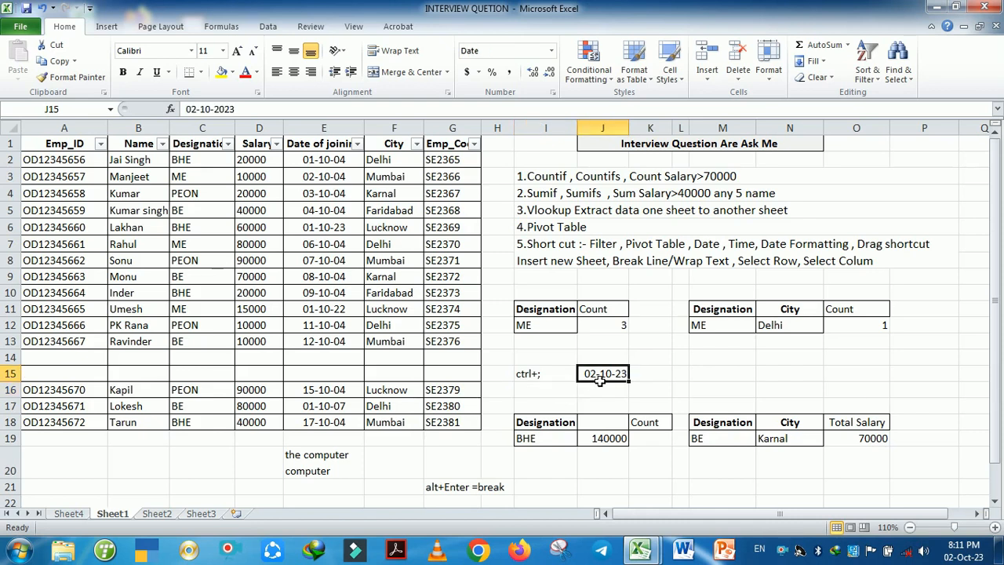
click(554, 379)
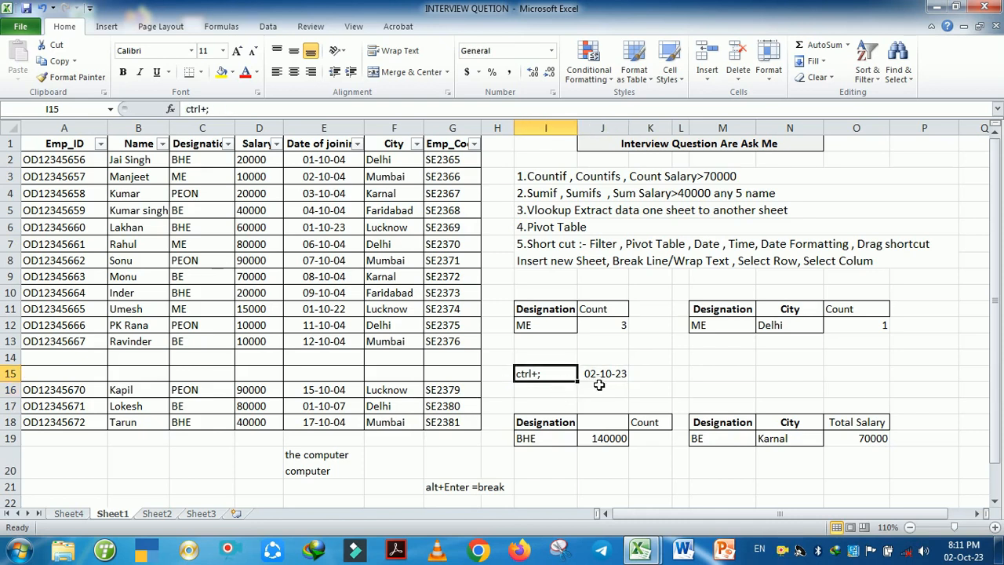
click(614, 380)
- Insert the current date, 02-10-23, in K15 and widen column K to fit it
click(648, 379)
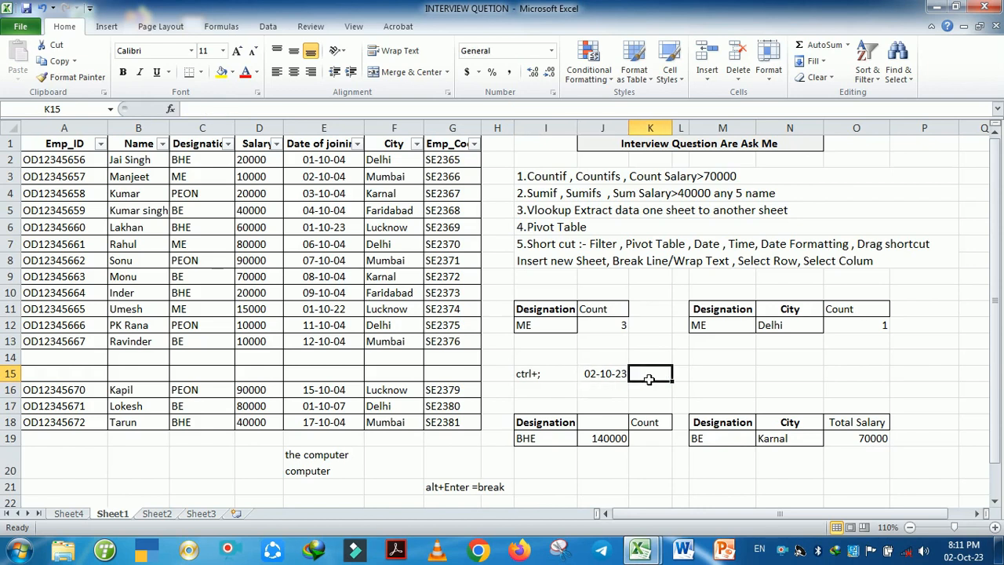
key(ctrl+semicolon)
key(Return)
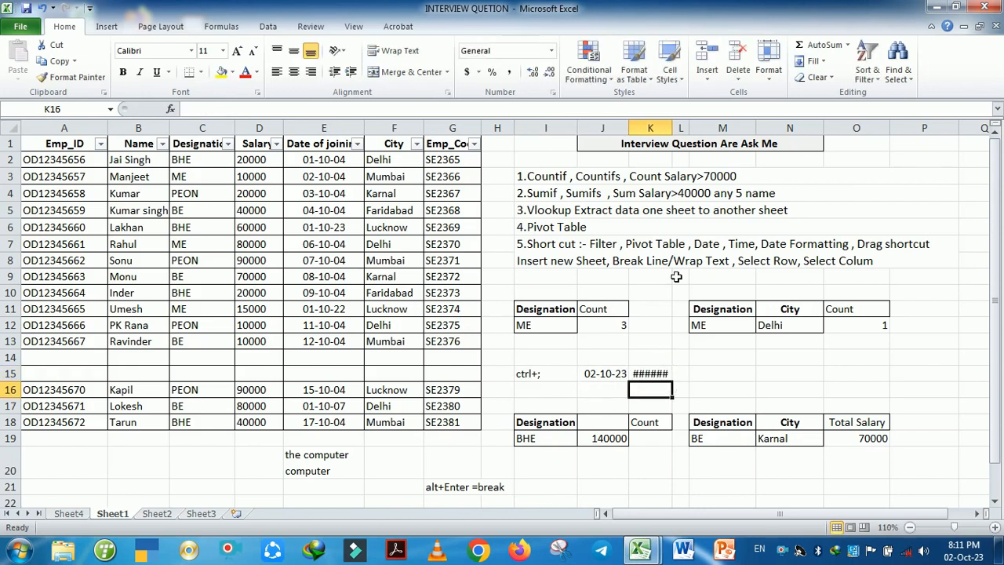
drag(673, 128, 689, 131)
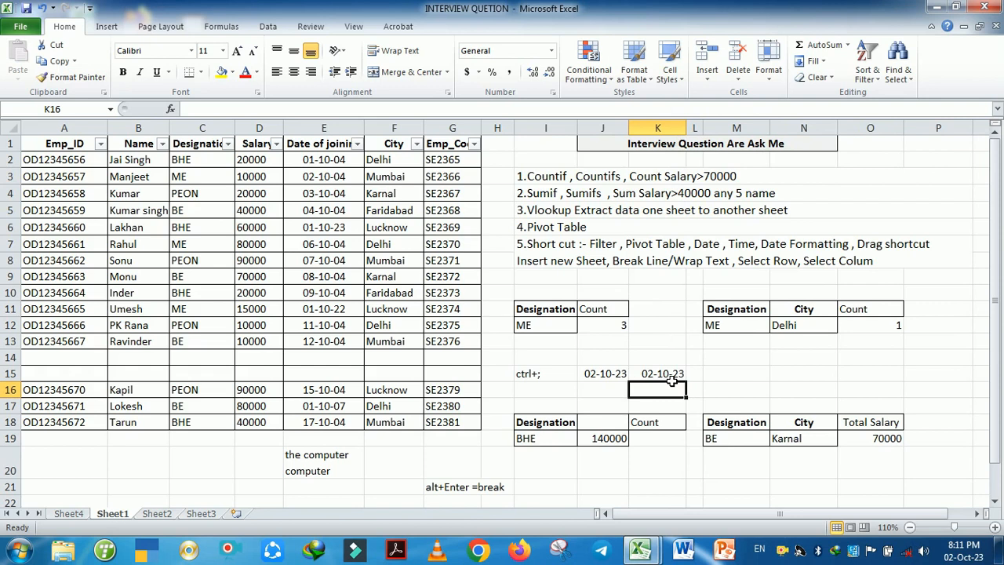
- Enter the shortcut note "ctrl+Shift+:" in cell I16 and select the adjacent cell J16
click(558, 395)
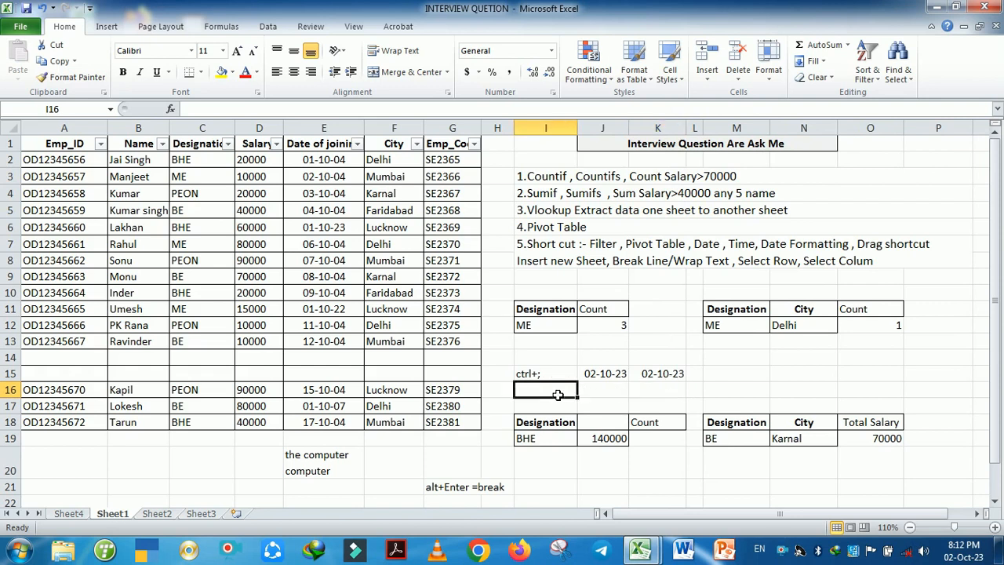
text(ctrl_)
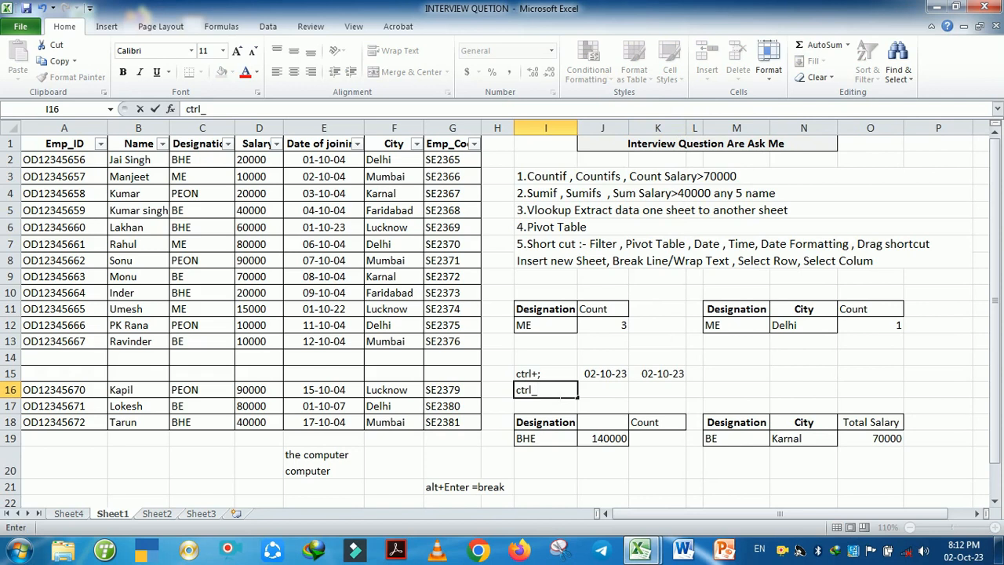
key(BackSpace)
text(+Sh)
text(ift+)
text(;)
key(Tab)
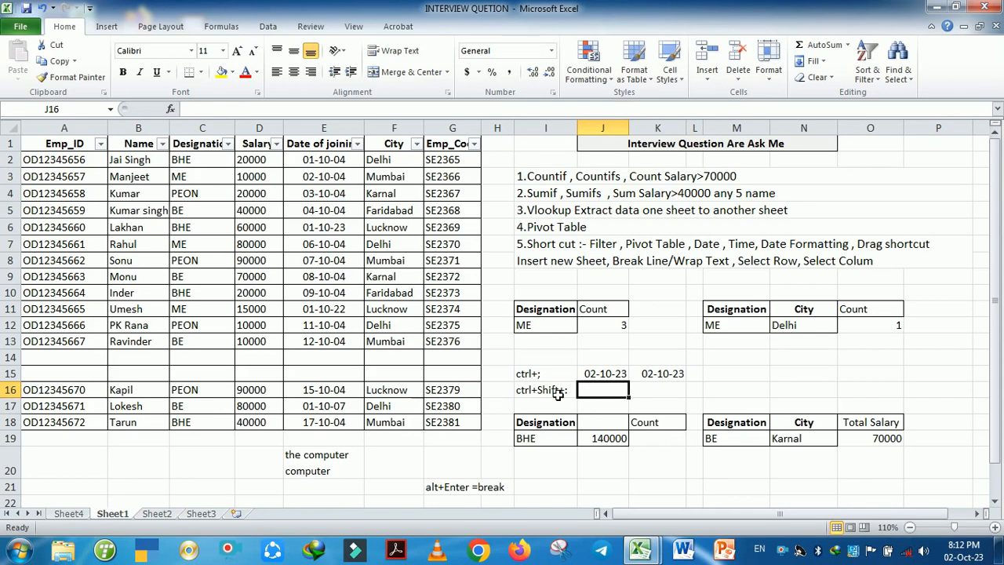
- Insert the current time, 8:12 PM, in cell J16 beside the "ctrl+Shift+:" note
key(ctrl+shift+semicolon)
click(694, 394)
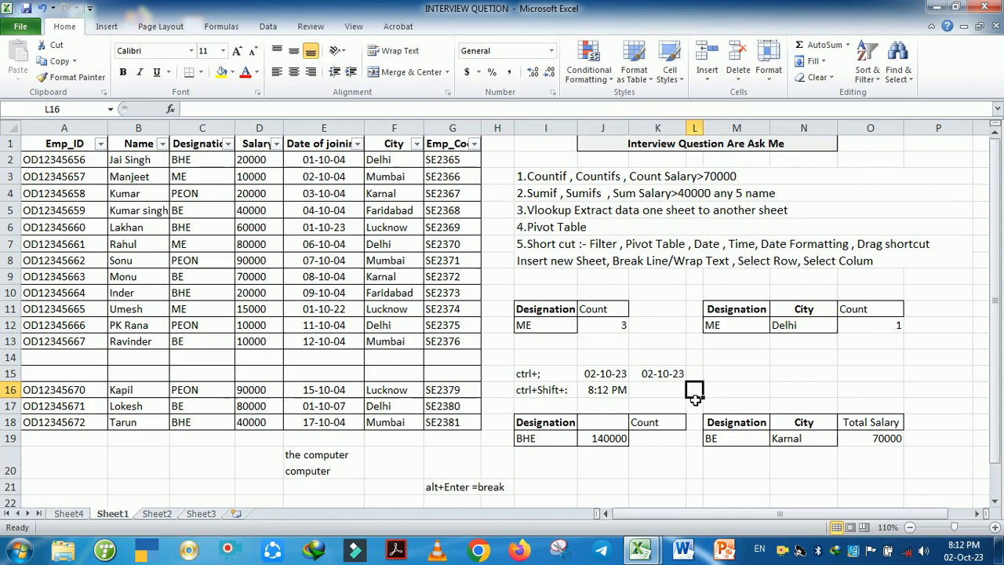
- Copy the date in J15 and paste it into cell F4 of Sheet5 in the INTERVIEW QUETION 1 workbook
click(616, 375)
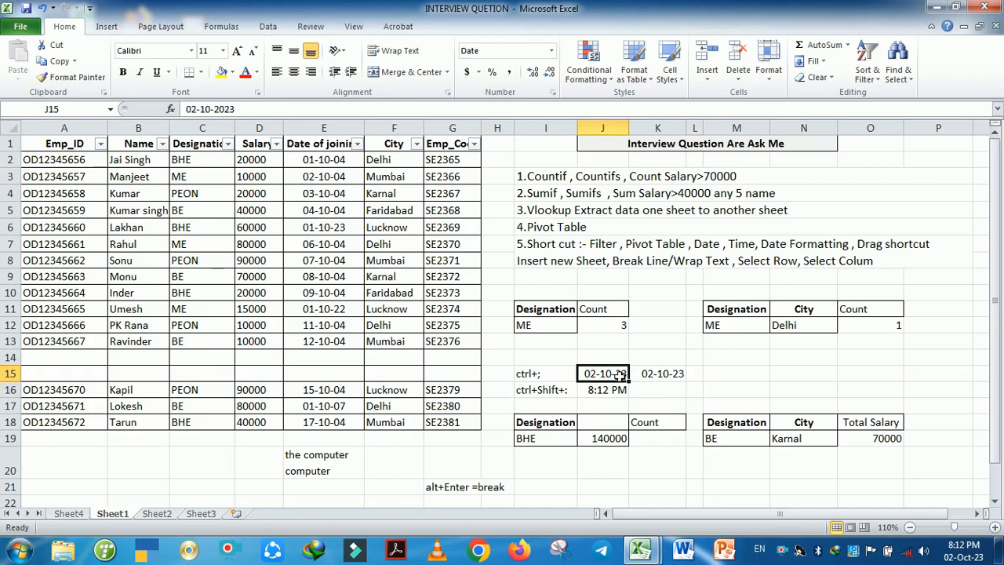
key(ctrl+c)
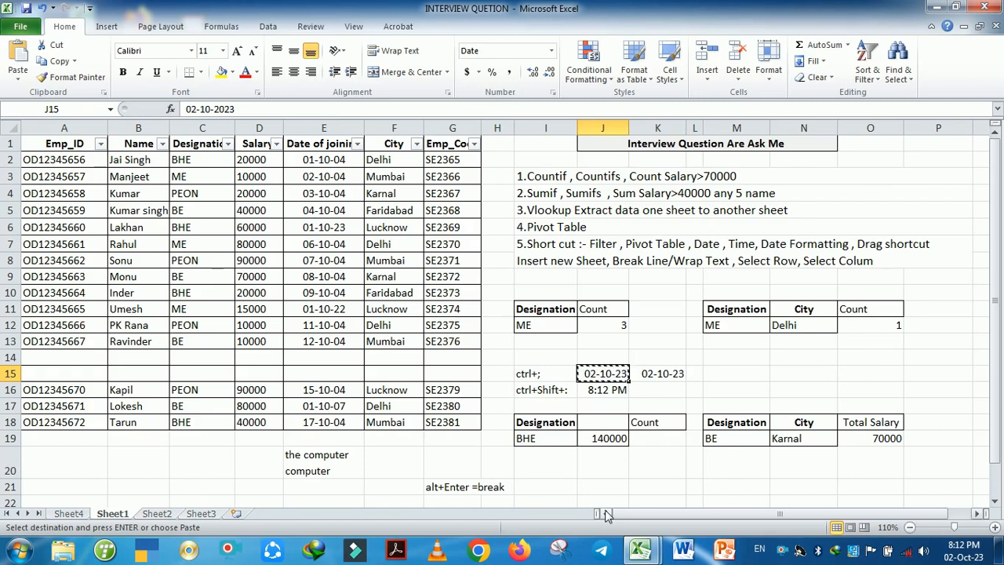
mouse_move(641, 550)
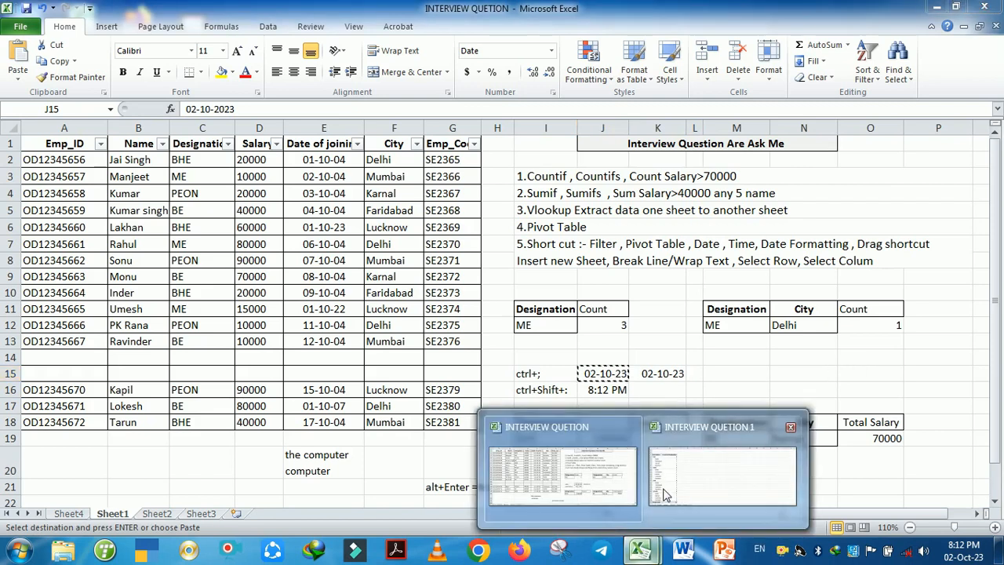
click(713, 471)
click(366, 186)
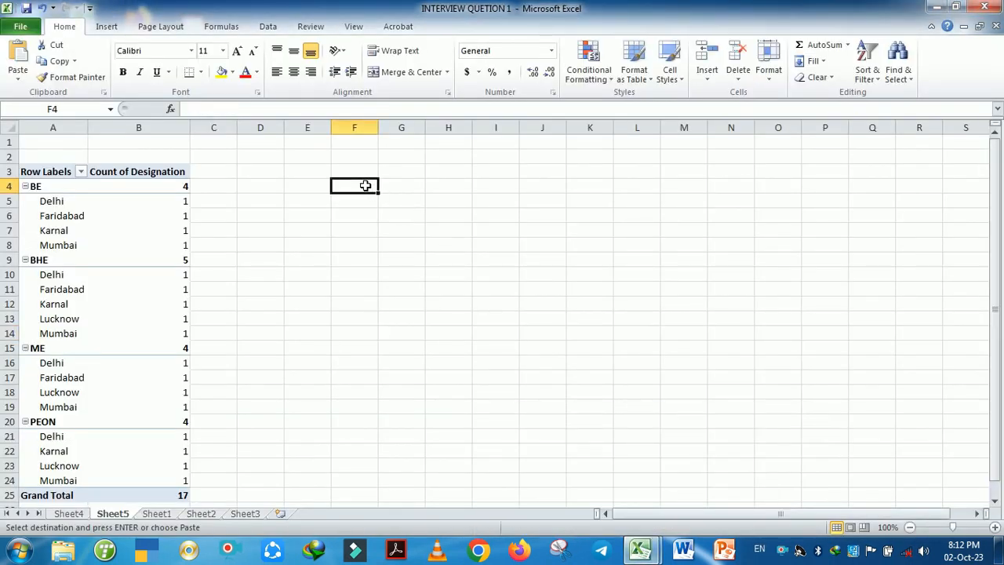
key(ctrl+v)
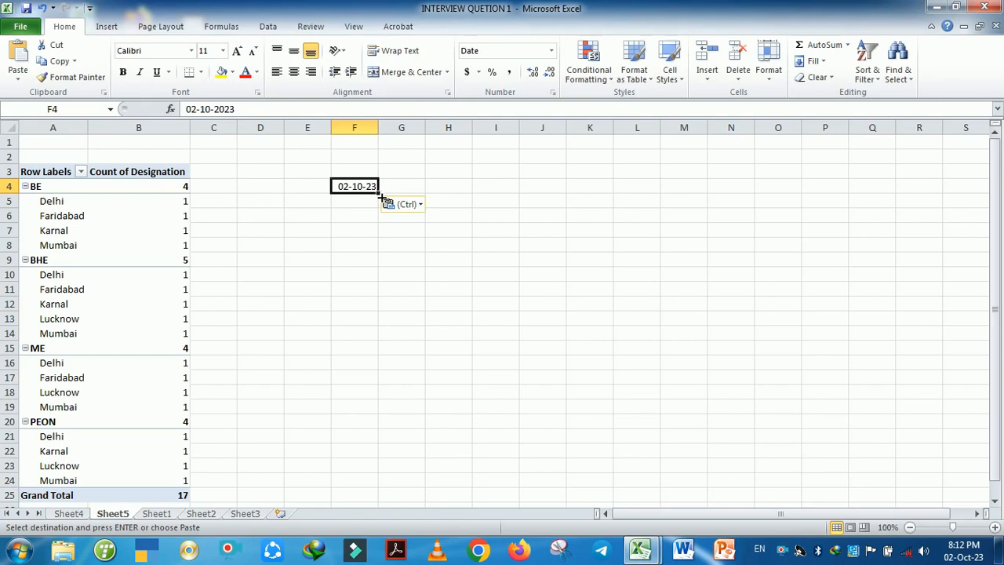
- Fill the date series down from F4 to F21, ending at 19-10-23
drag(383, 199, 365, 441)
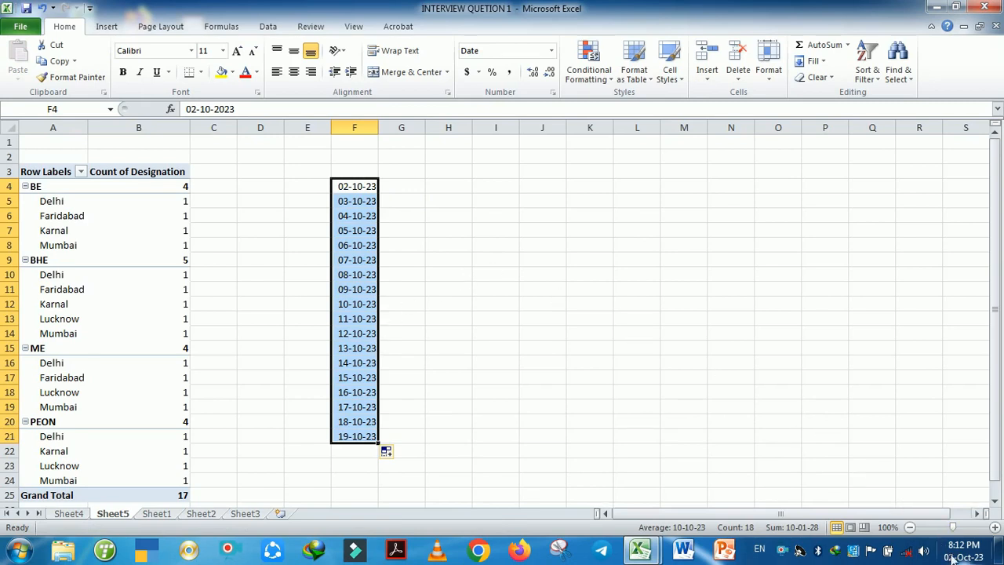
mouse_move(964, 560)
click(446, 269)
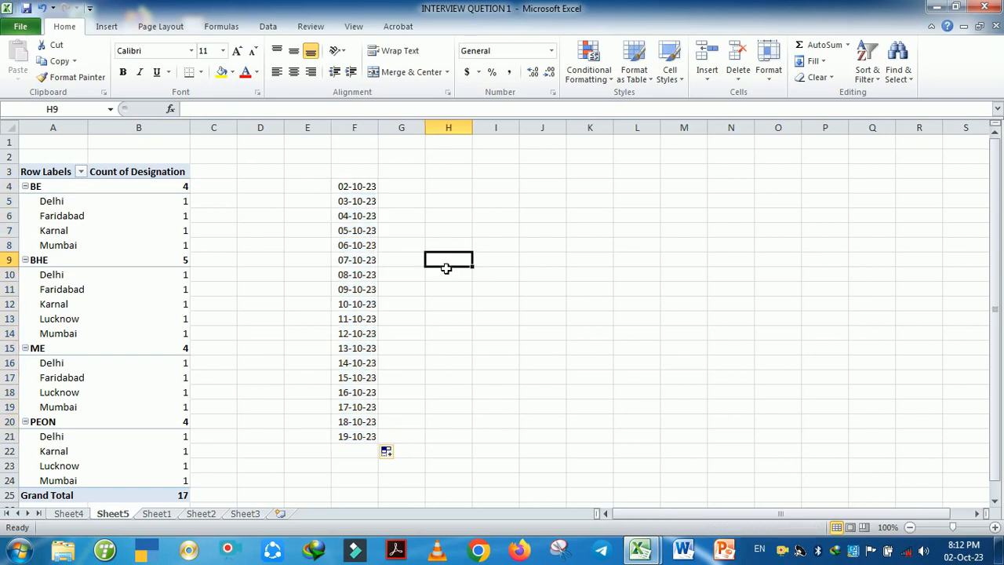
- Select the dates in F4:F21, and enter the shortcut note "ctrl+1" in cell I4
click(367, 190)
key(ctrl+shift+Down)
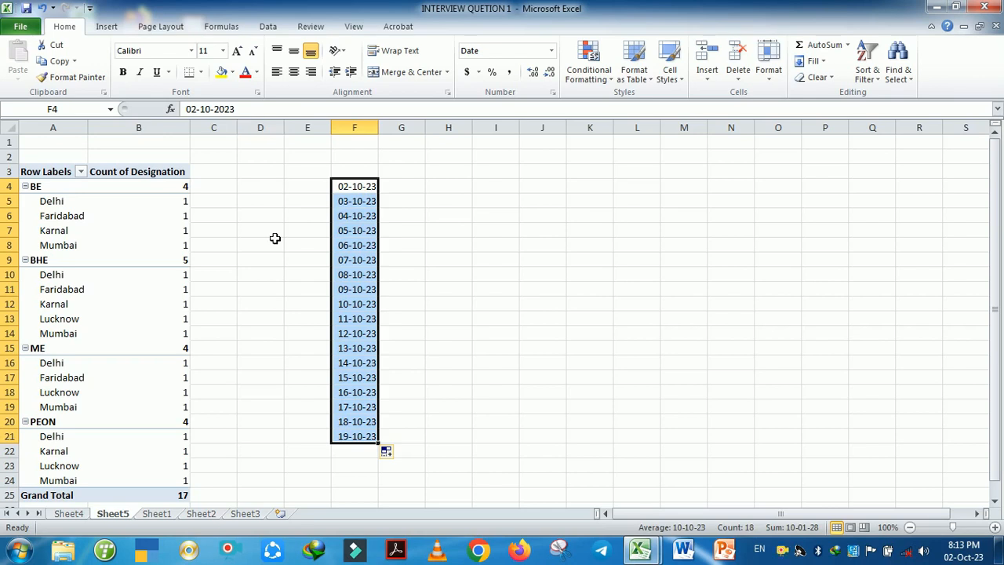
click(486, 193)
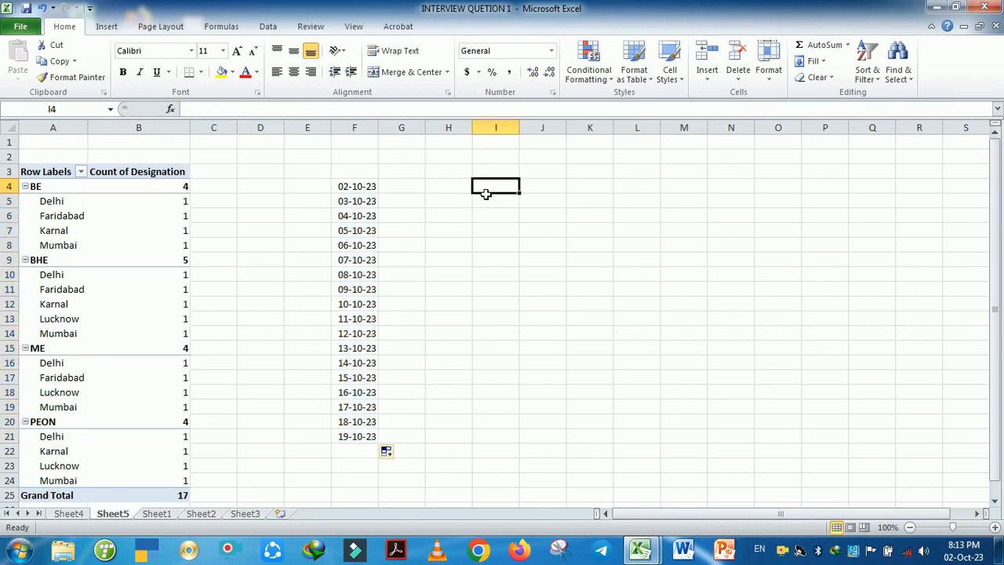
text(ctrl)
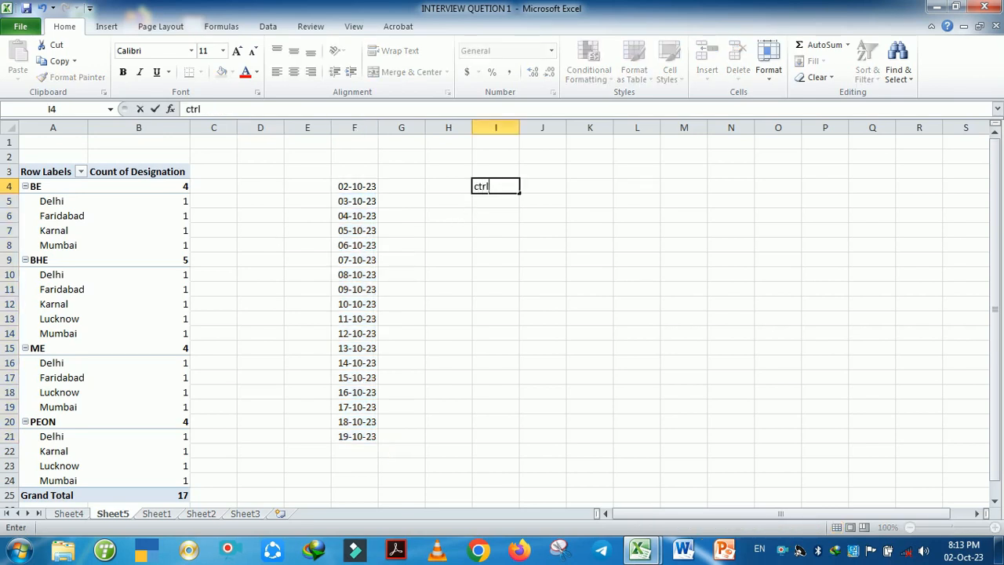
text(+1)
click(511, 250)
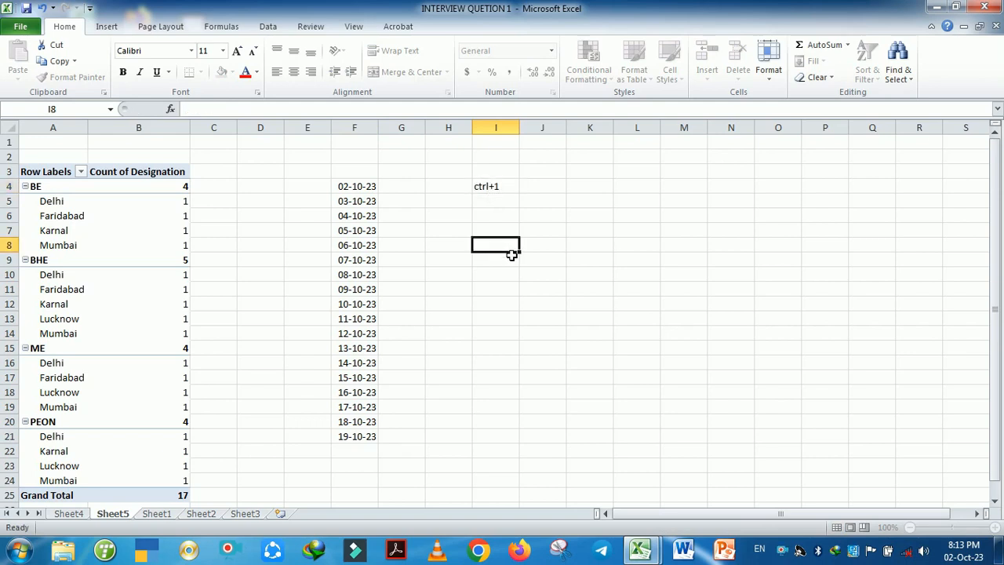
- Format the dates in F4:F21 with the custom number format dd-mmm-yy
drag(355, 192, 369, 441)
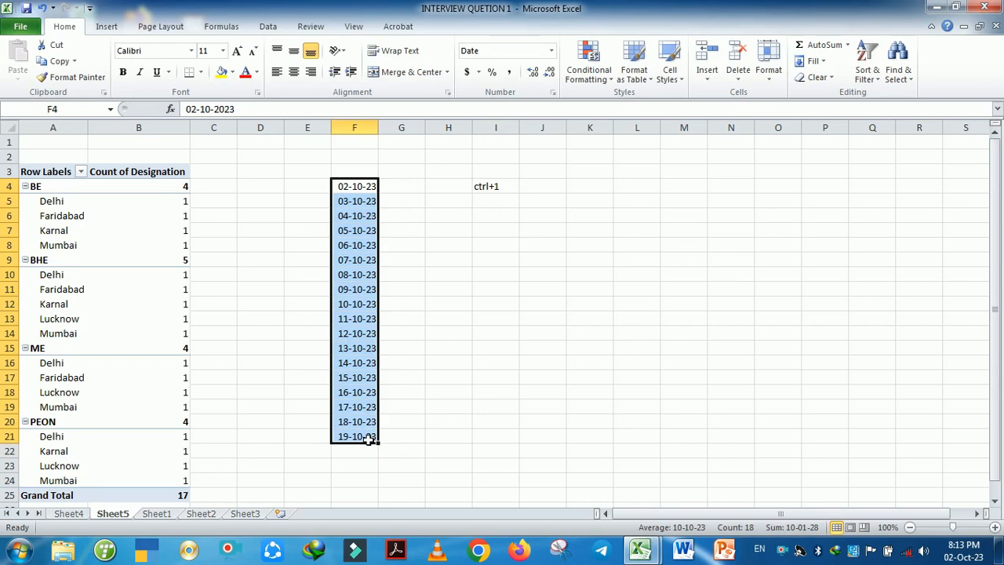
key(ctrl+1)
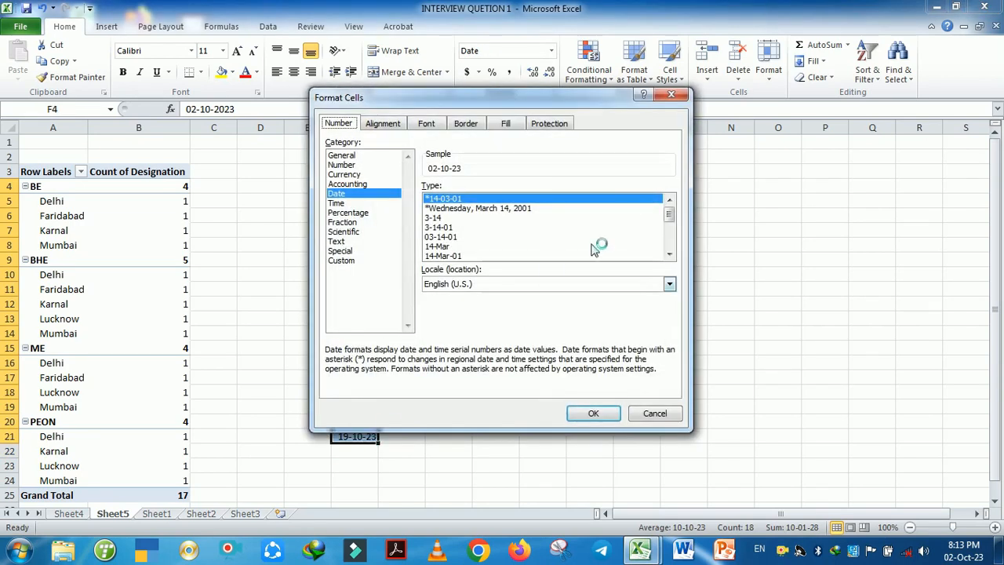
drag(509, 108, 602, 98)
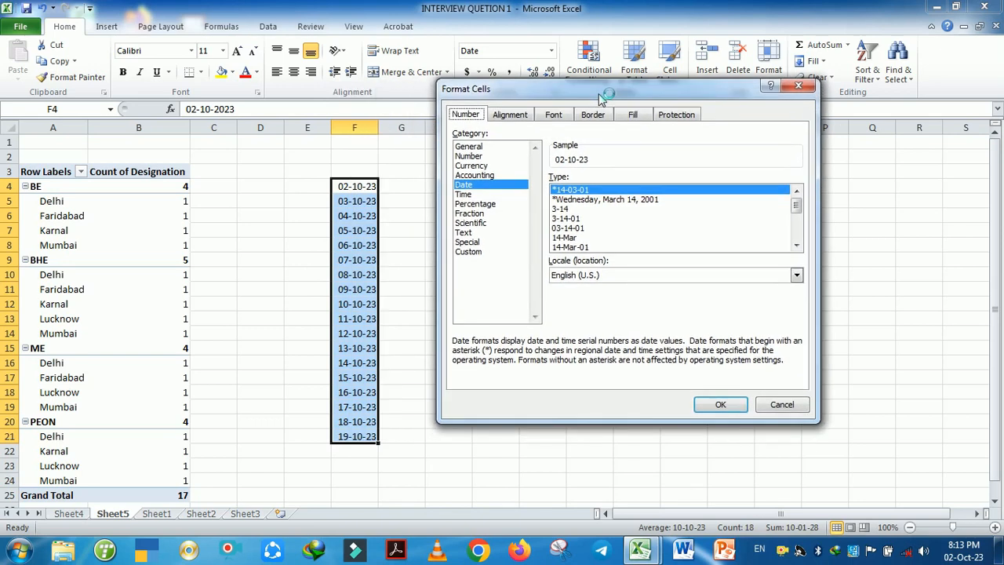
click(473, 253)
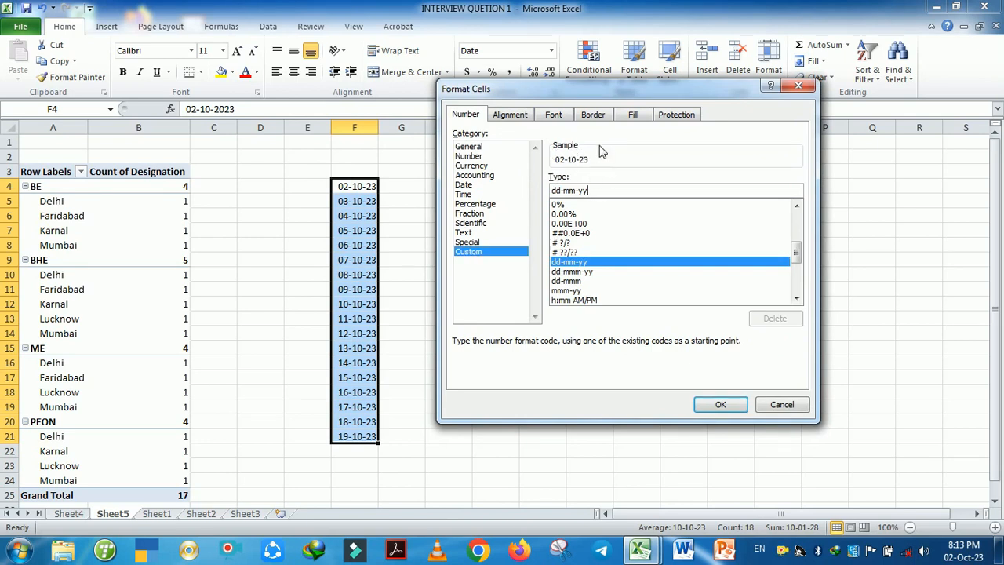
click(589, 191)
text(m)
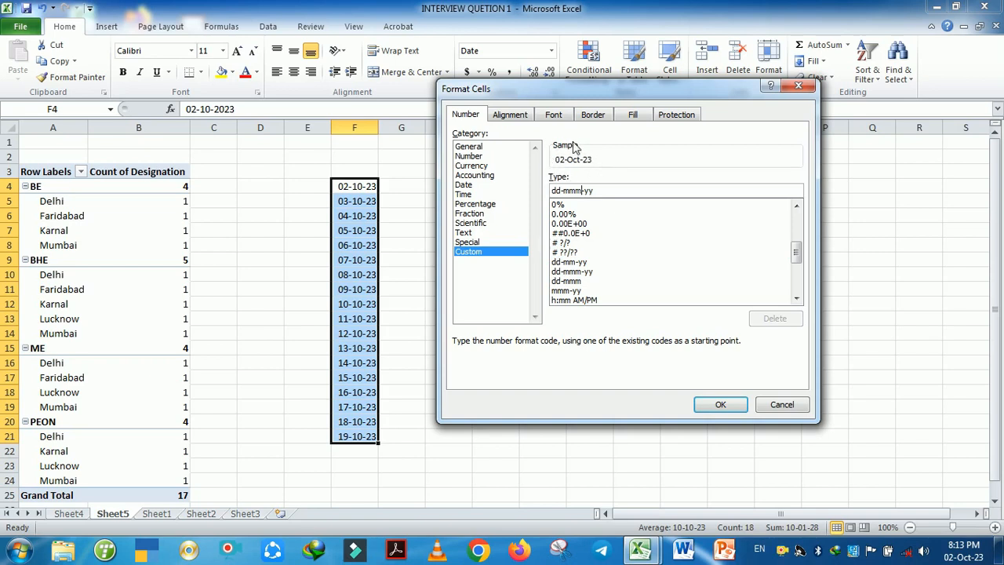
click(719, 405)
click(499, 305)
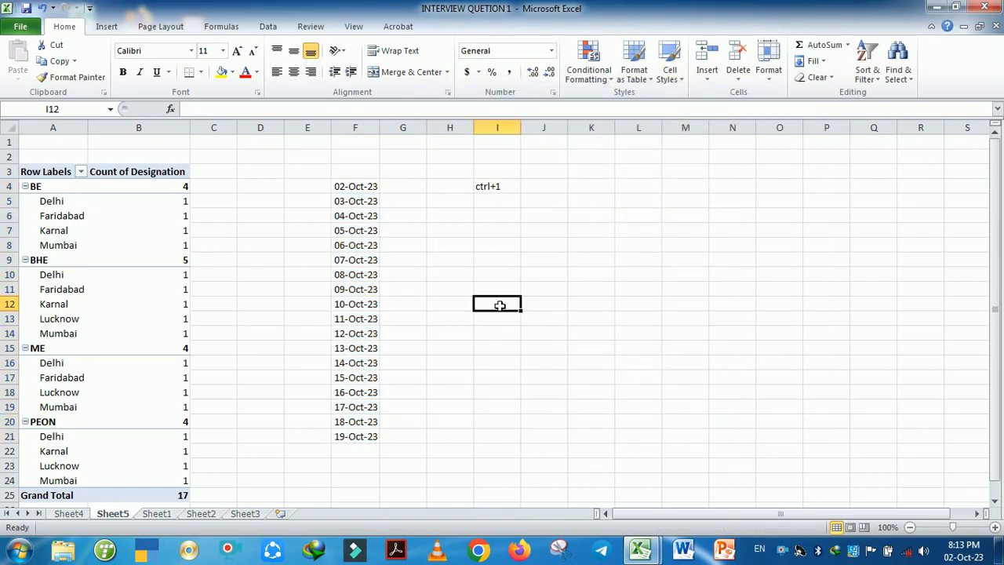
click(495, 191)
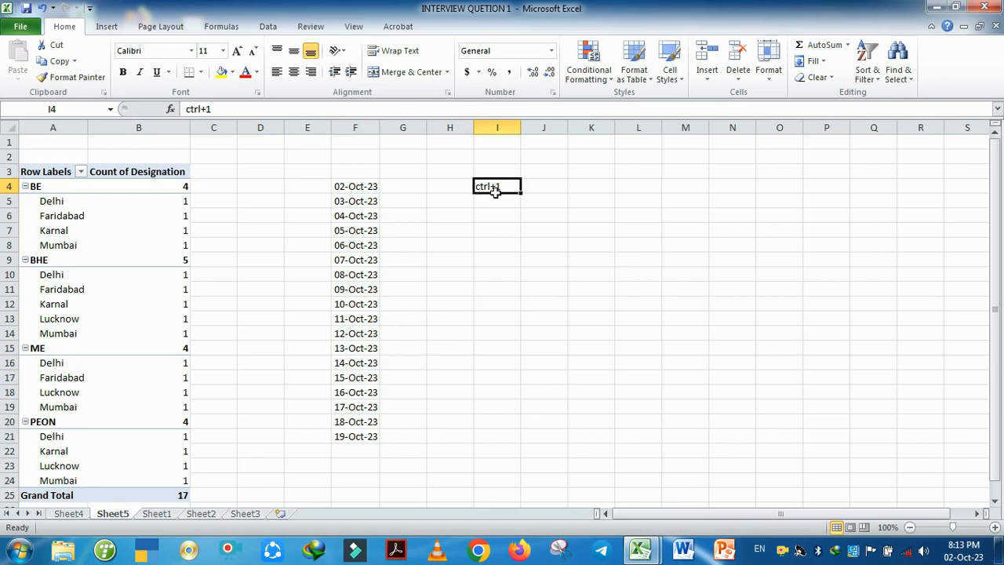
click(509, 261)
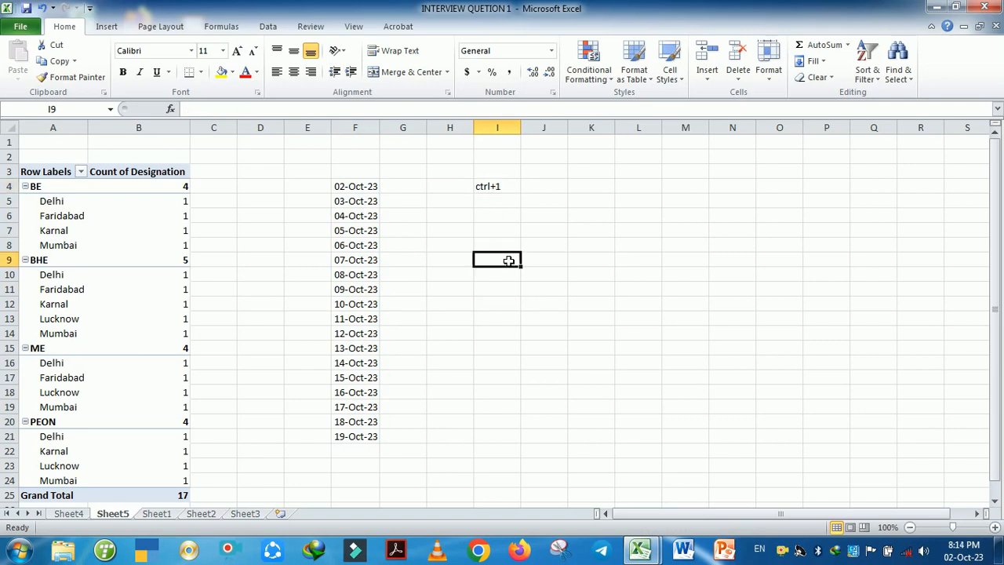
click(360, 190)
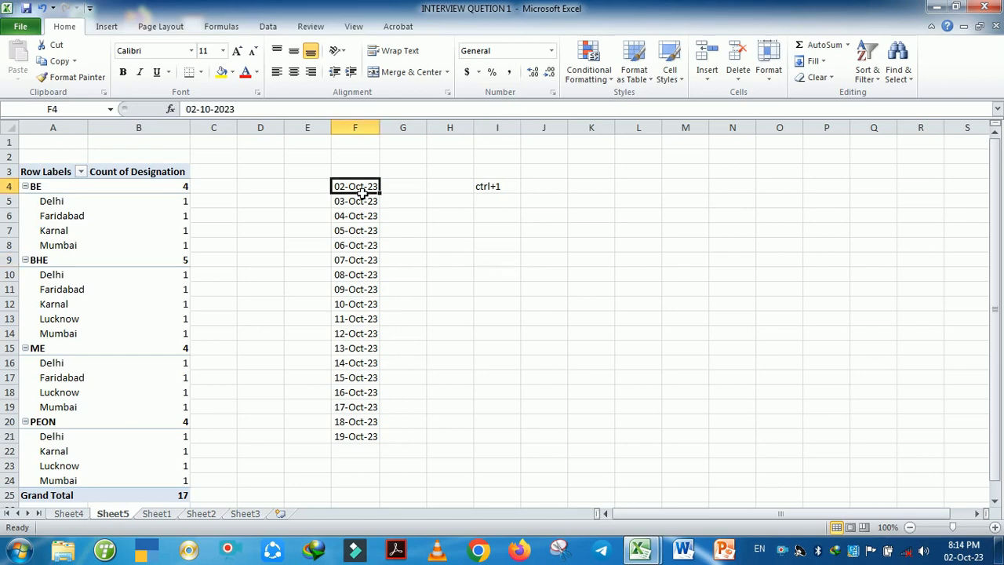
- Switch back to the INTERVIEW QUETION workbook and select the blank cell G14 in the employee table
click(645, 556)
click(584, 494)
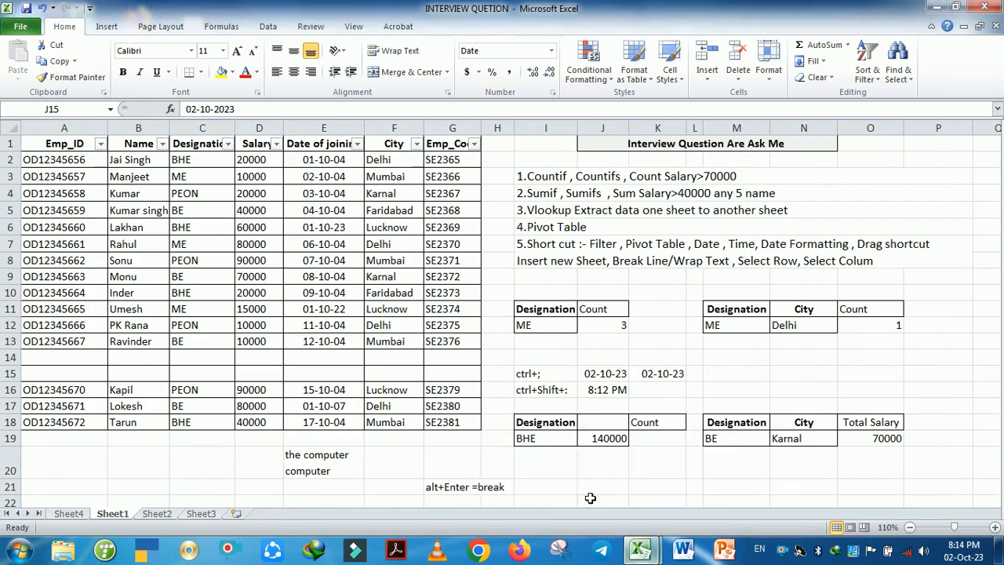
click(476, 360)
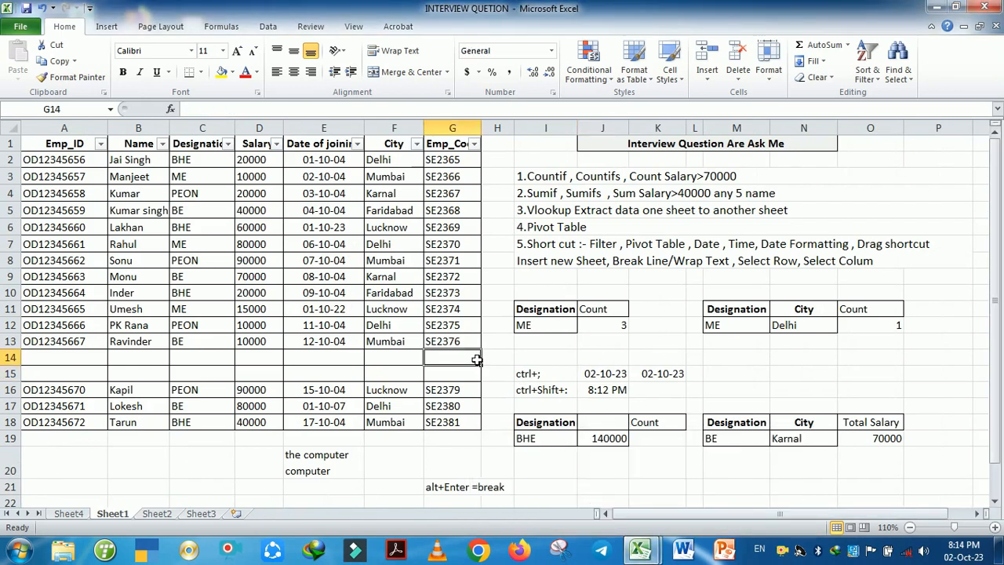